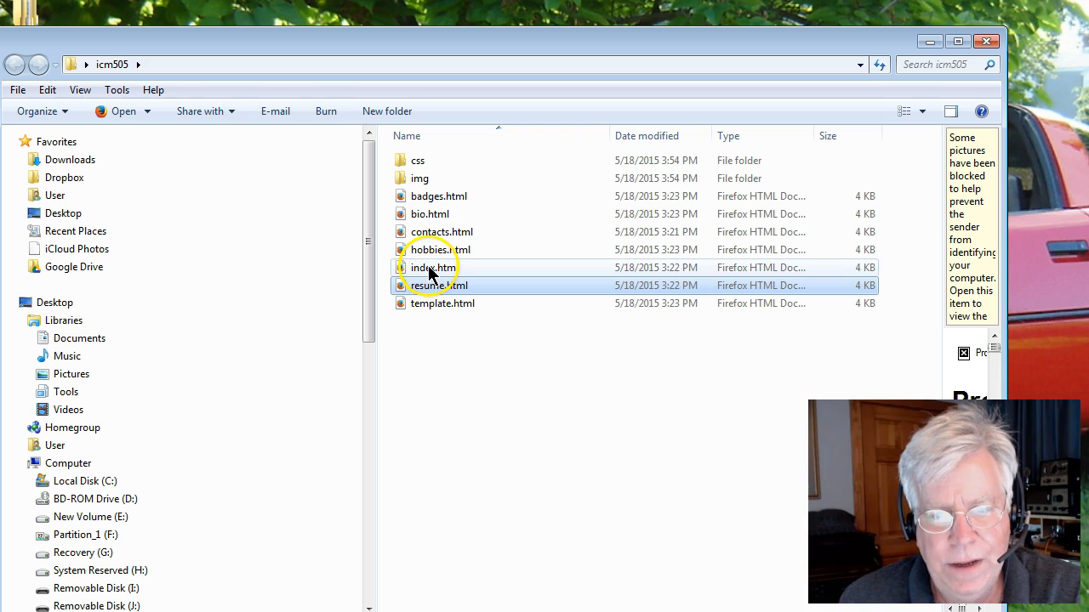
Browse the HTML files in the icm505 site folder and open the img folder.
left_click(428, 266)
left_click(428, 253)
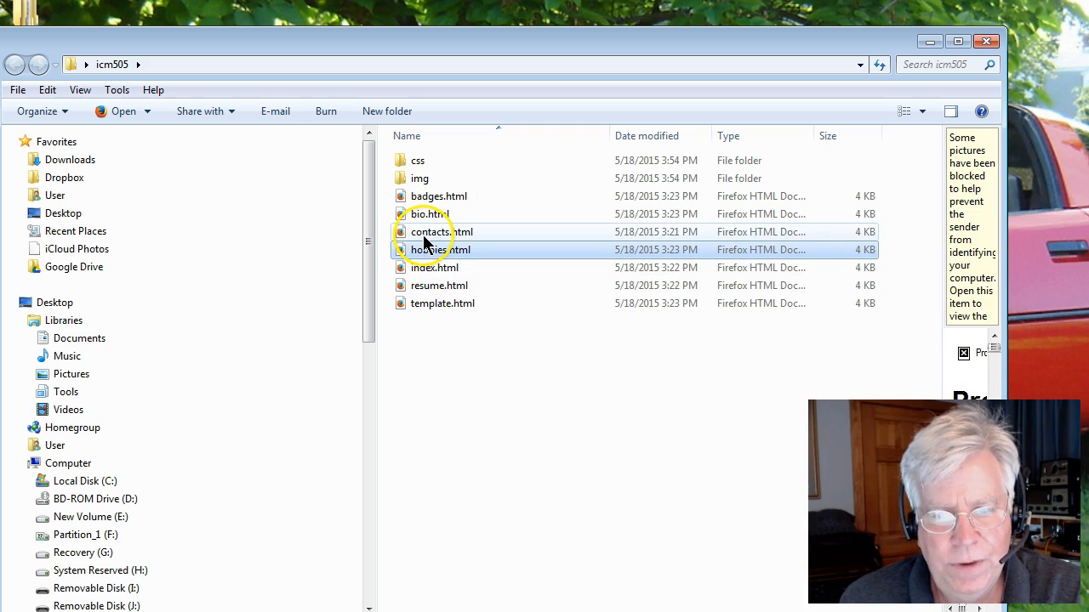
left_click(425, 230)
left_click(415, 214)
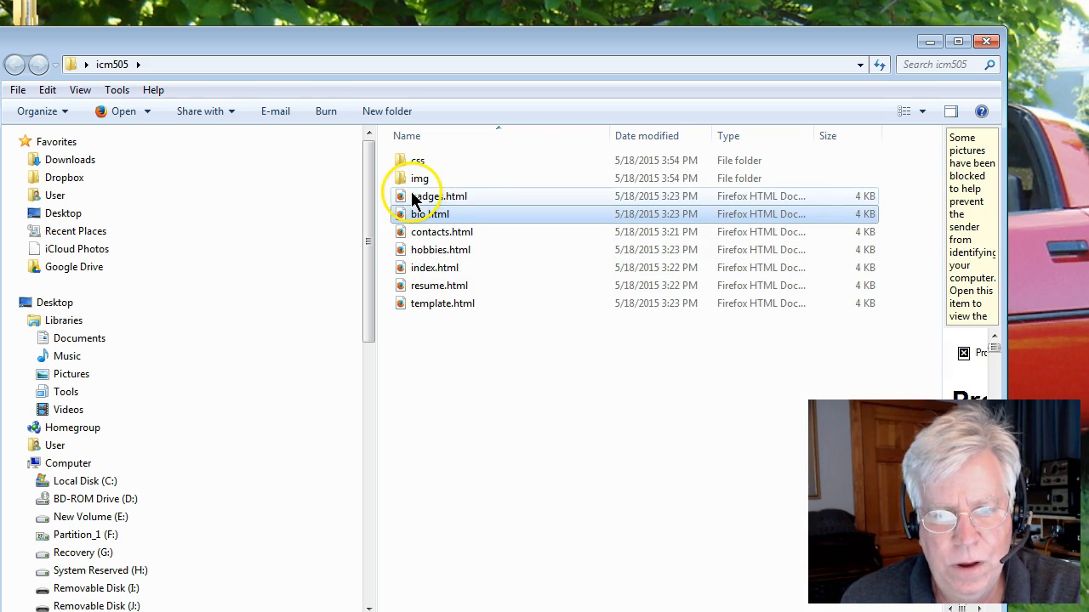
left_click(415, 198)
left_click(408, 181)
double_click(407, 184)
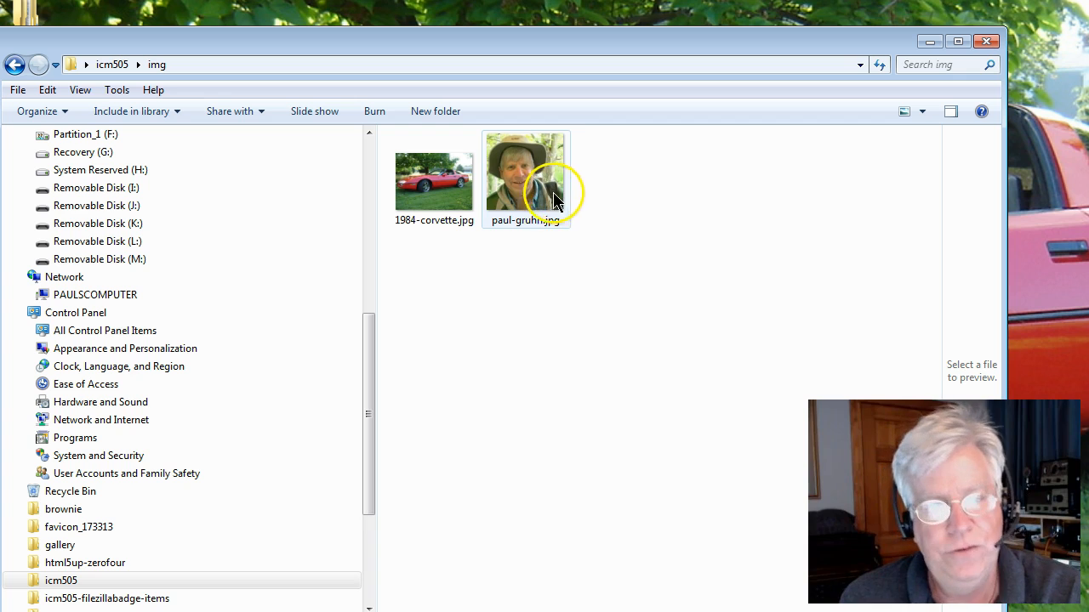
mouse_move(532, 197)
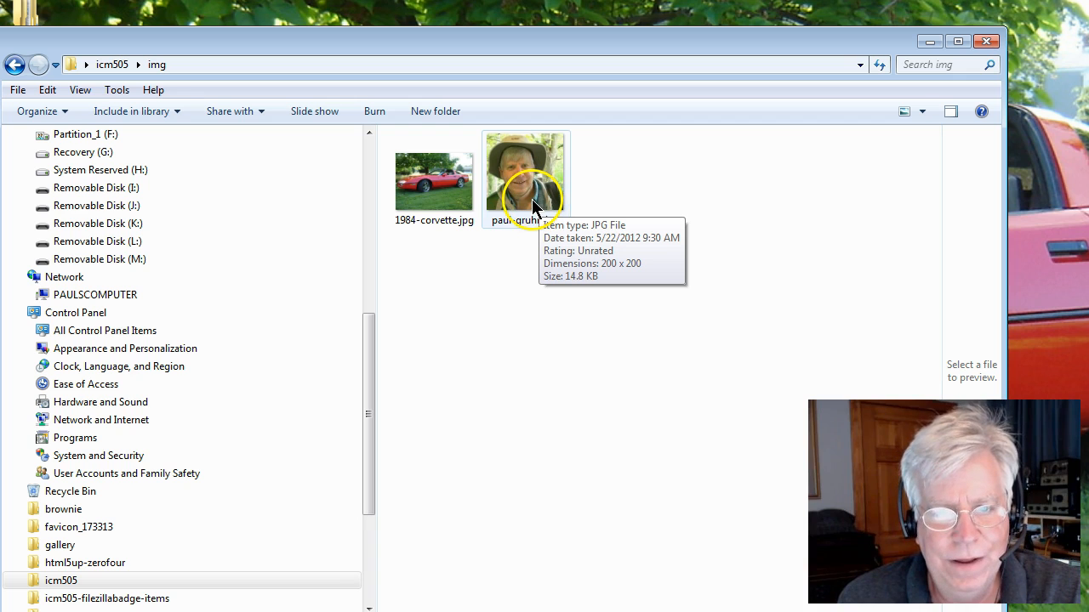
Open the css folder to view its stylesheets, then return to the icm505 folder.
left_click(15, 65)
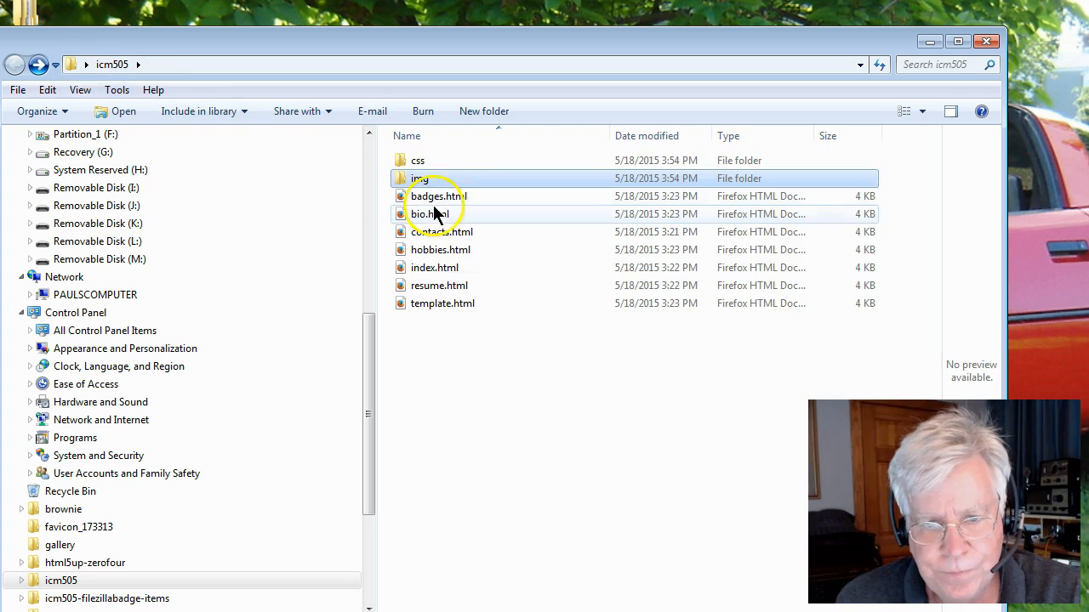
double_click(414, 161)
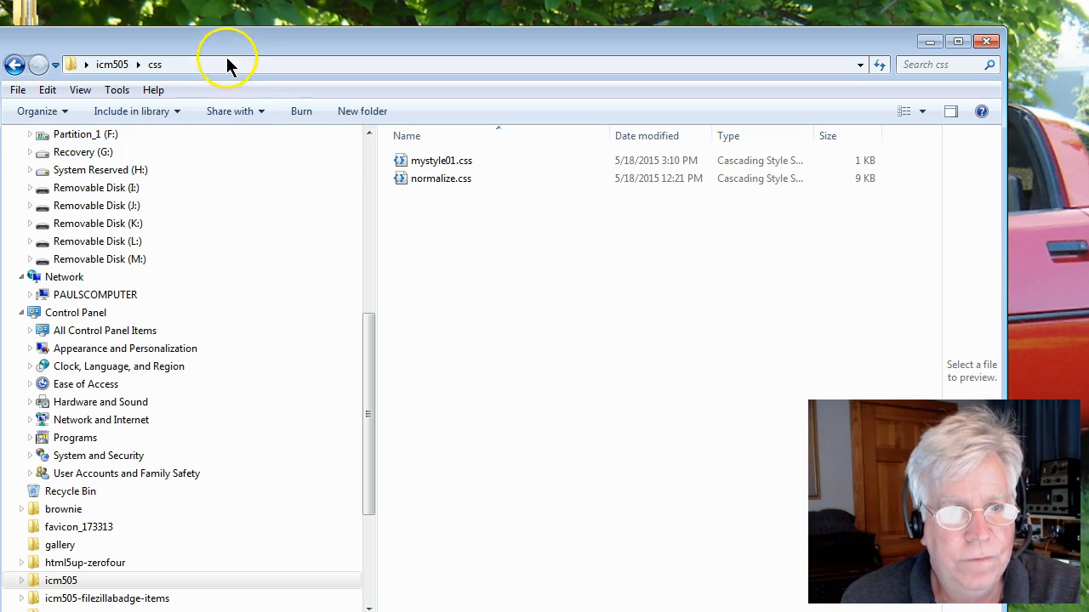
left_click(14, 67)
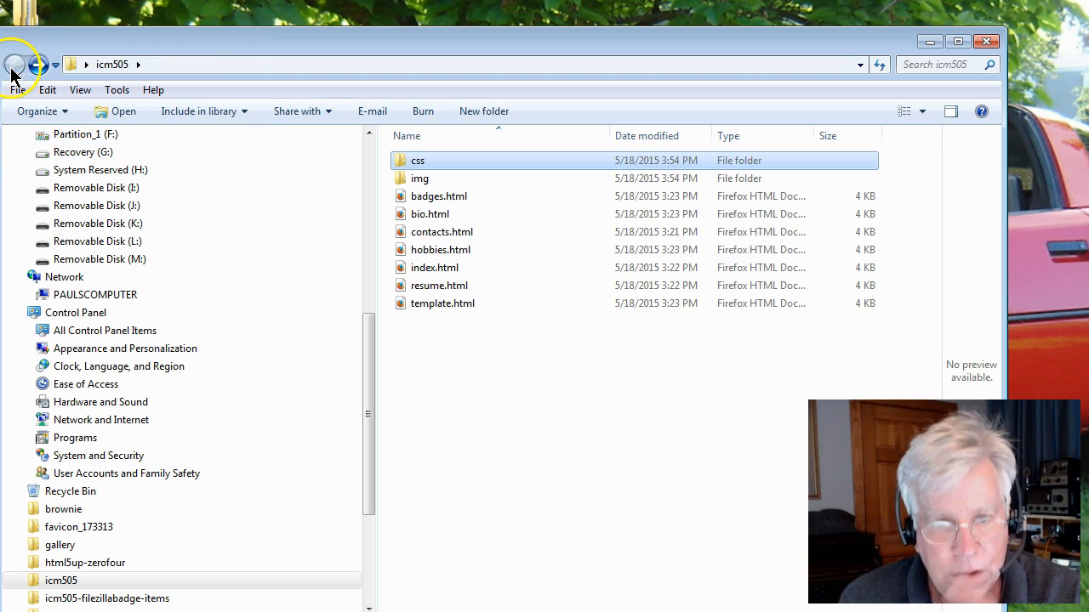
Open index.html in the web browser and reposition and widen the browser window.
left_click(422, 271)
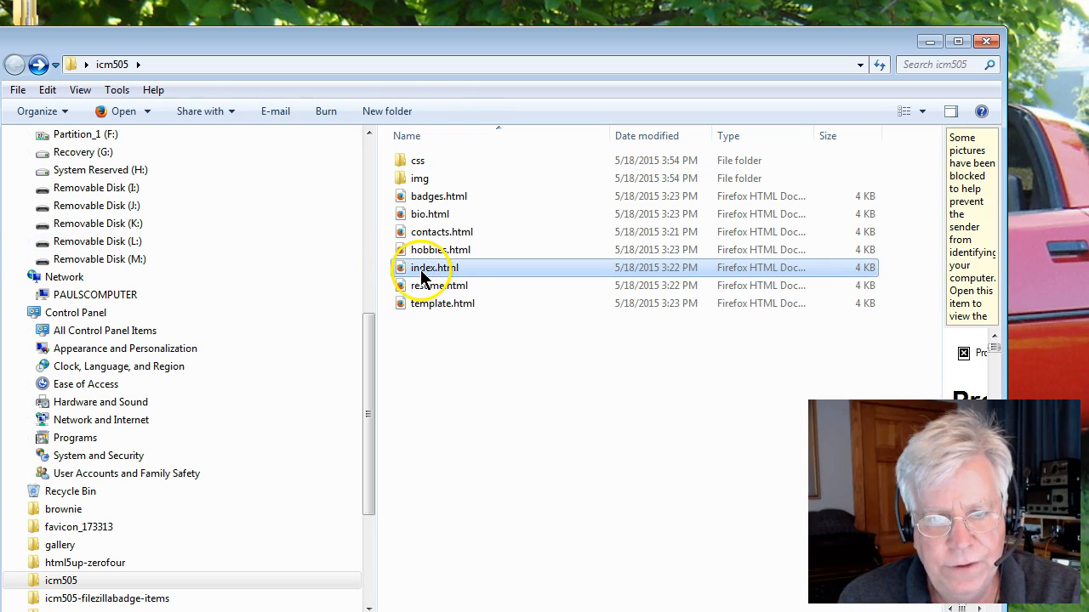
double_click(422, 270)
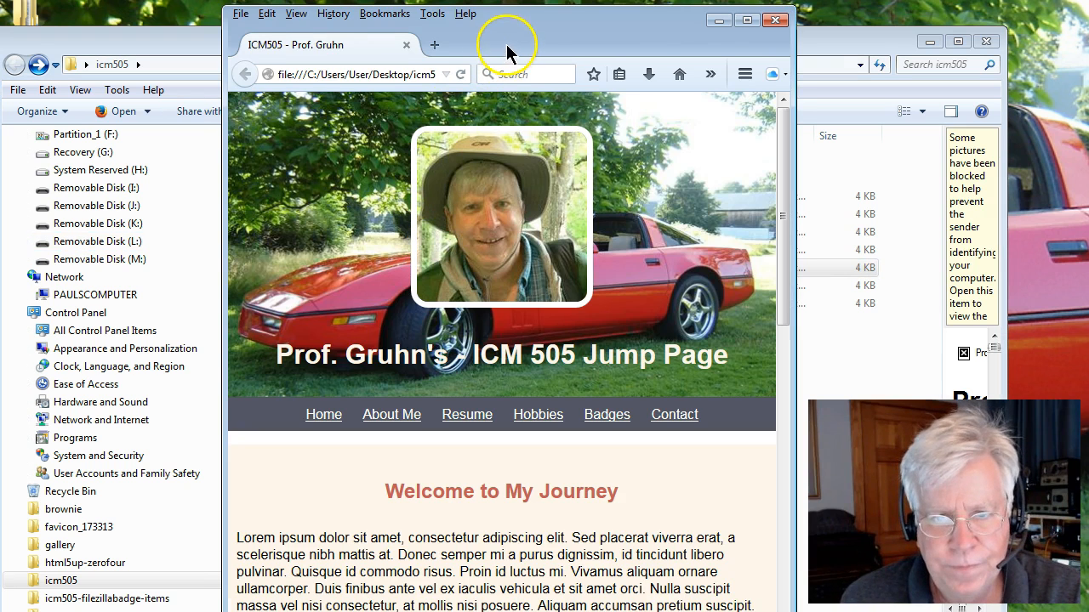
left_click_drag(506, 45, 424, 29)
left_click_drag(710, 457, 771, 458)
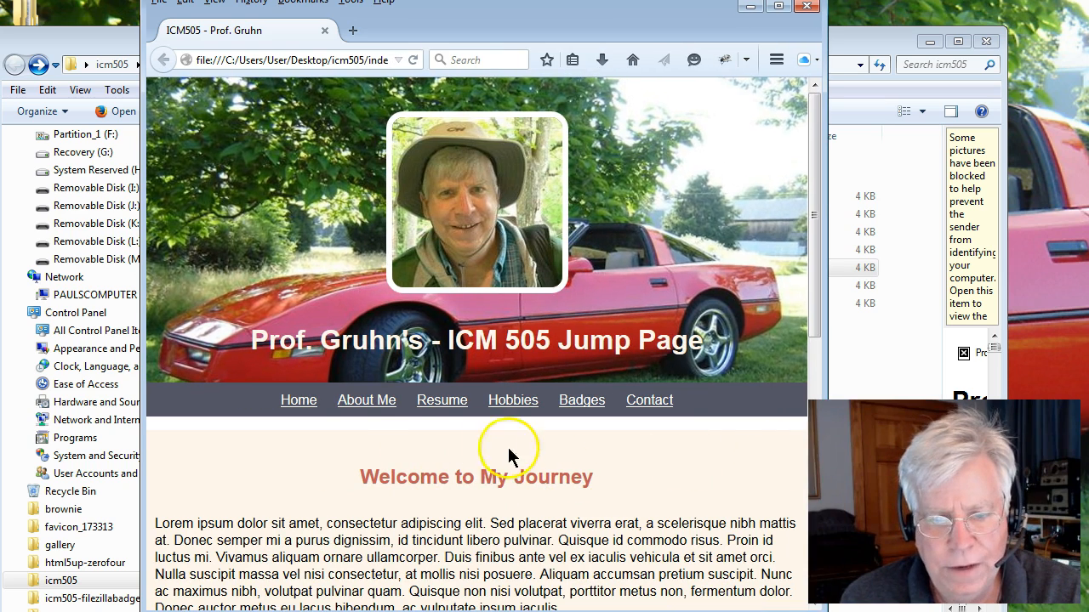
Follow the About Me link and select the page heading text.
left_click(365, 400)
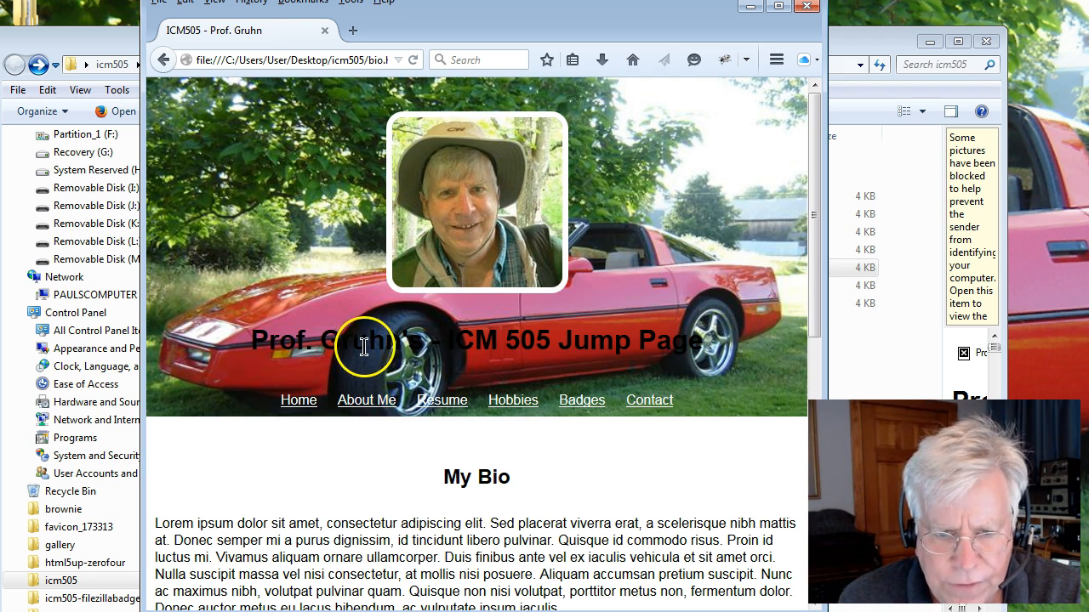
left_click_drag(296, 340, 665, 352)
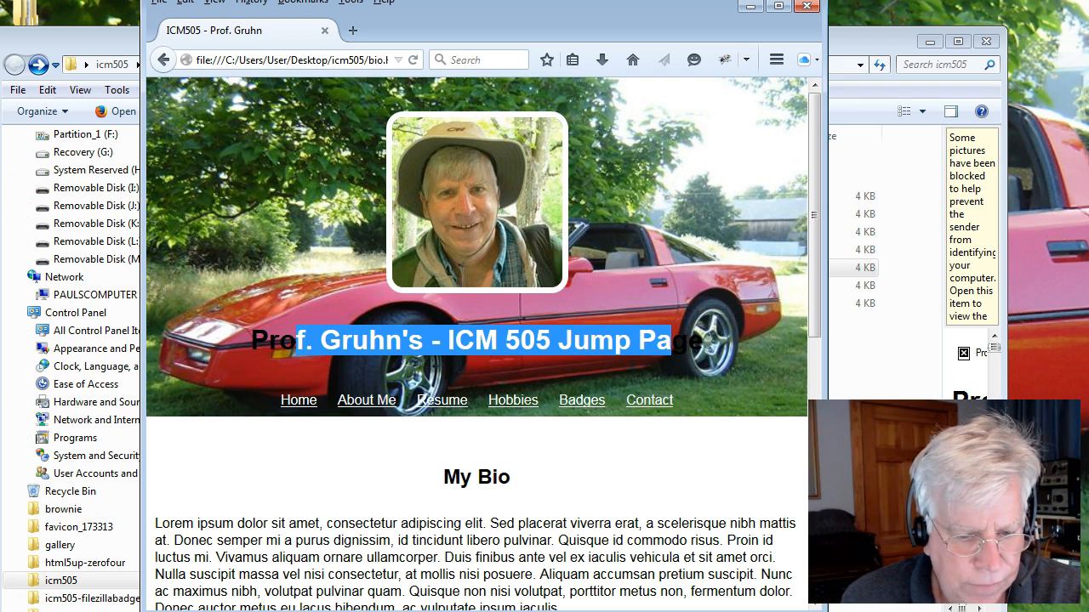
key("super")
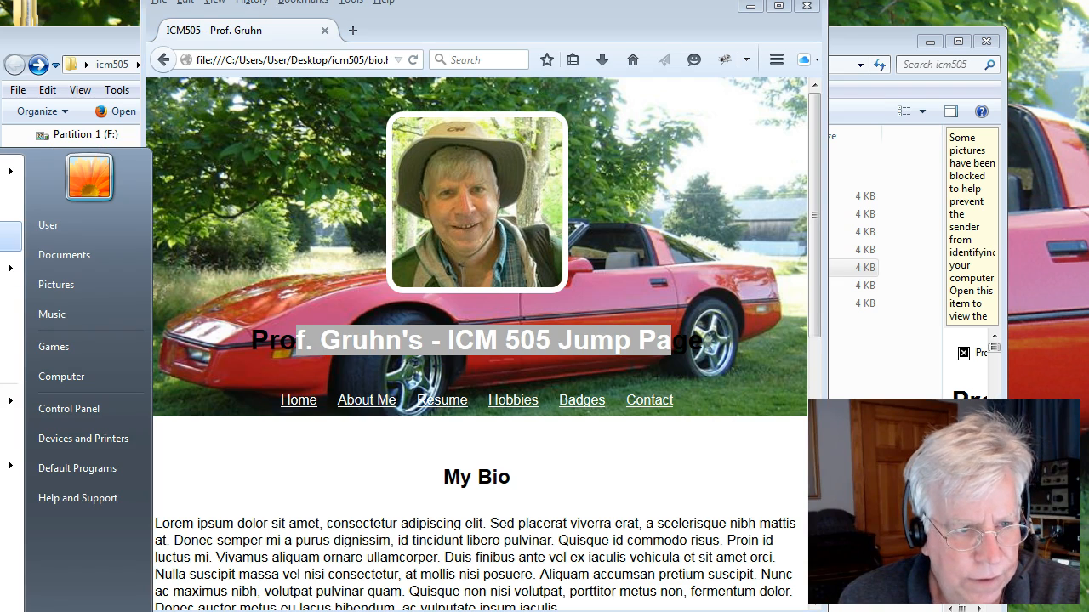
left_click(7, 172)
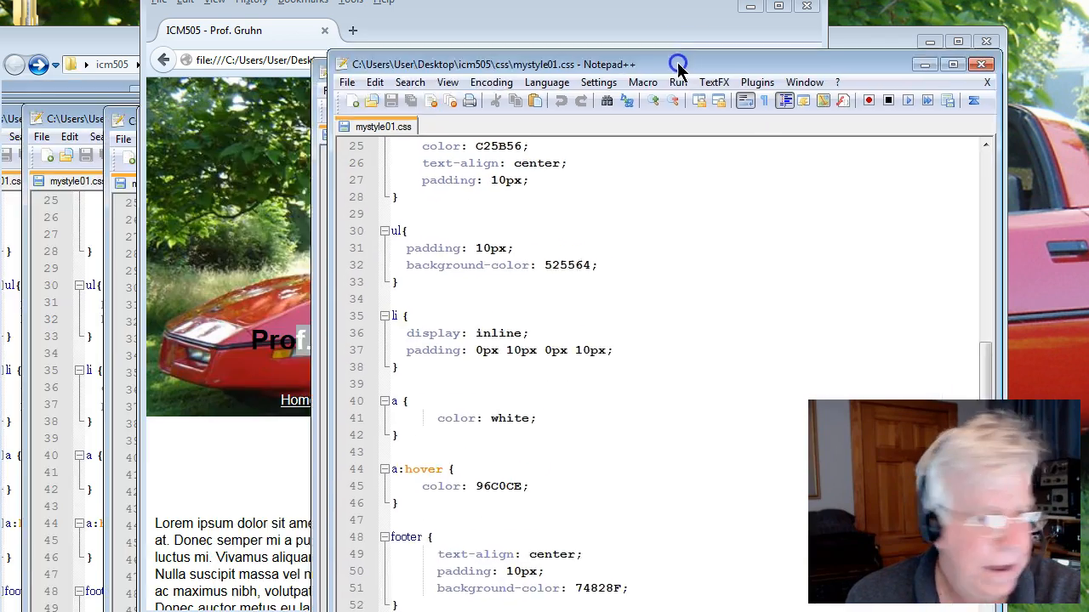
Open bio.html from the icm505 folder on the Desktop in Notepad++.
left_click_drag(681, 24, 554, 99)
left_click(222, 119)
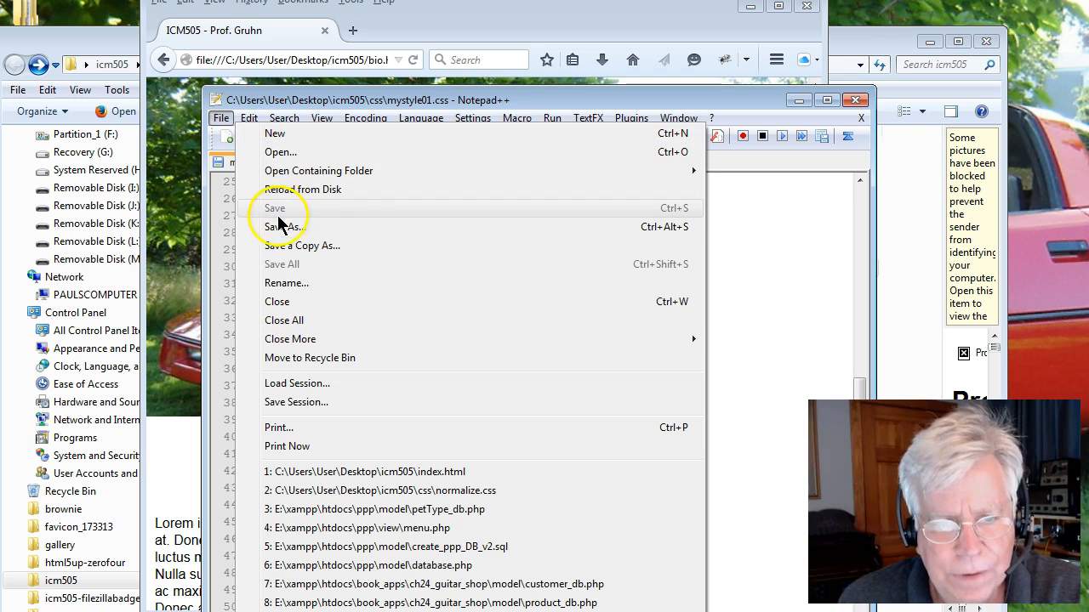
left_click(271, 151)
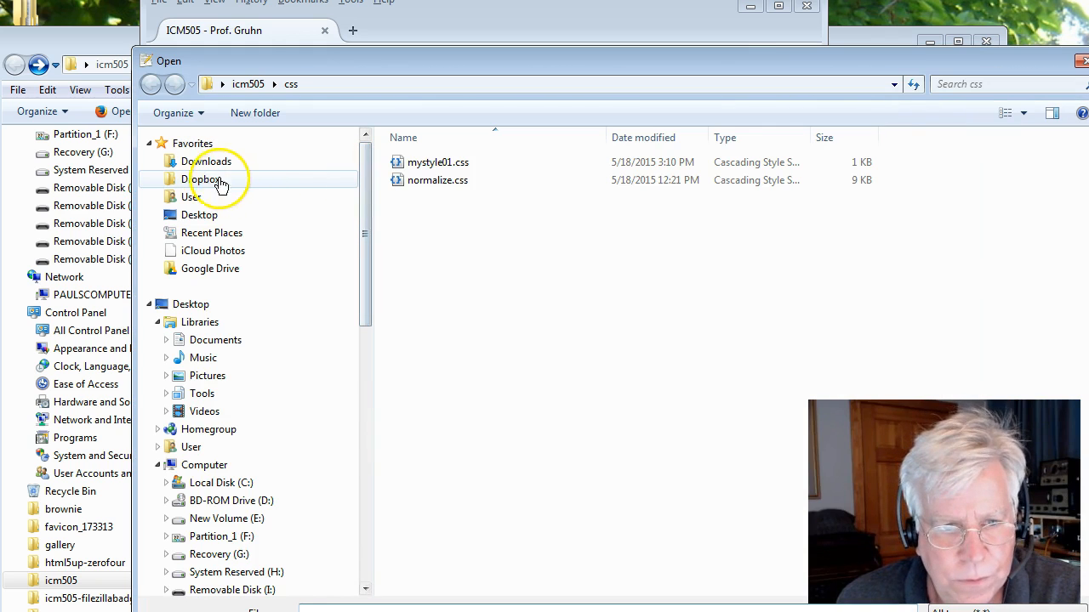
left_click(203, 215)
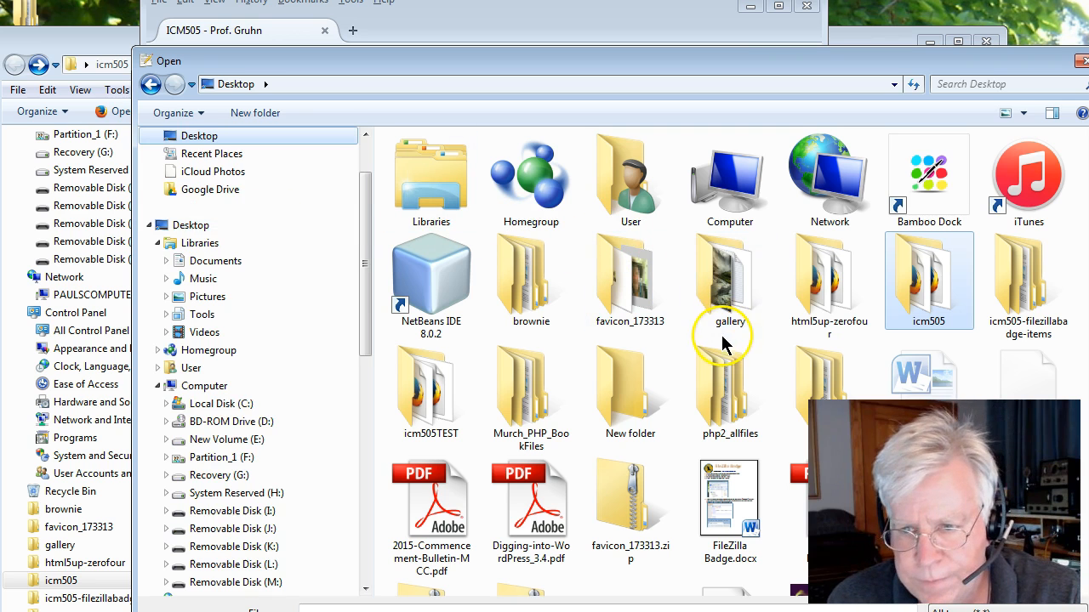
double_click(915, 298)
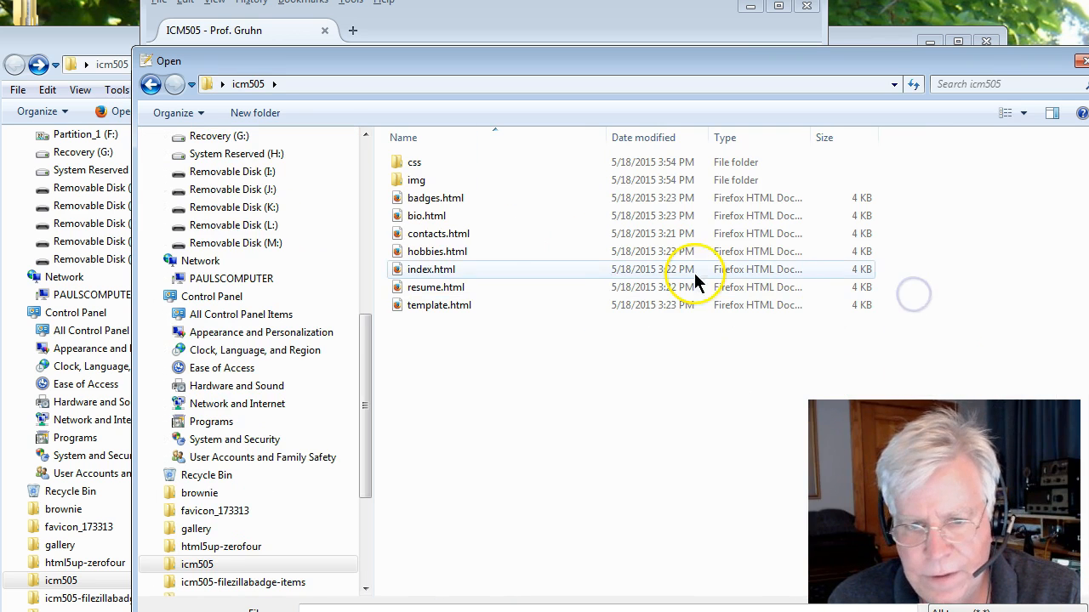
left_click(417, 218)
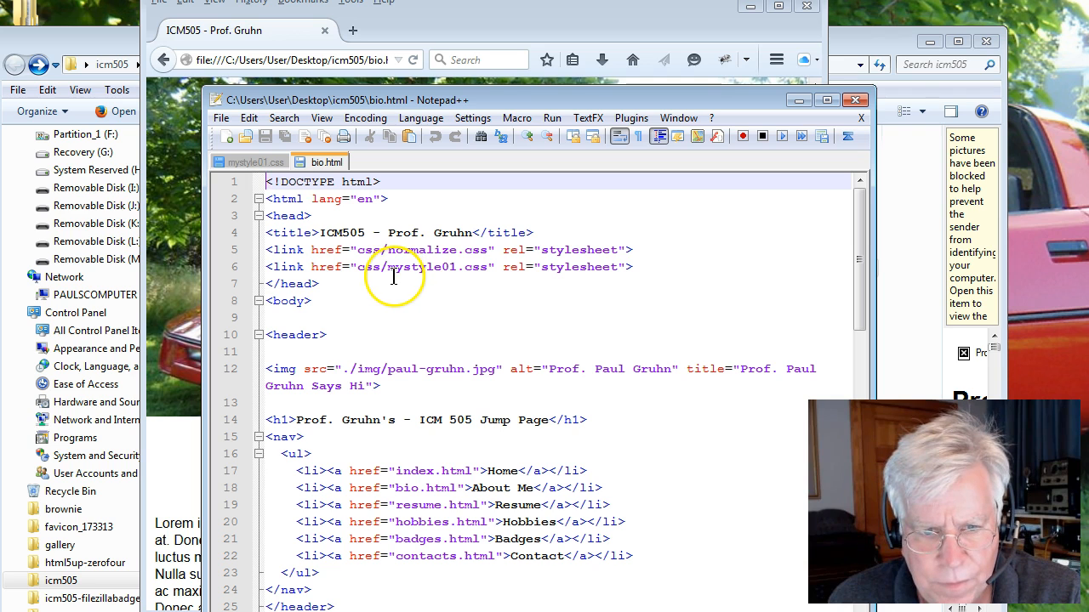
Move the editor window aside and reload the About Me page in the browser.
left_click_drag(464, 99, 316, 467)
left_click(320, 258)
left_click(411, 61)
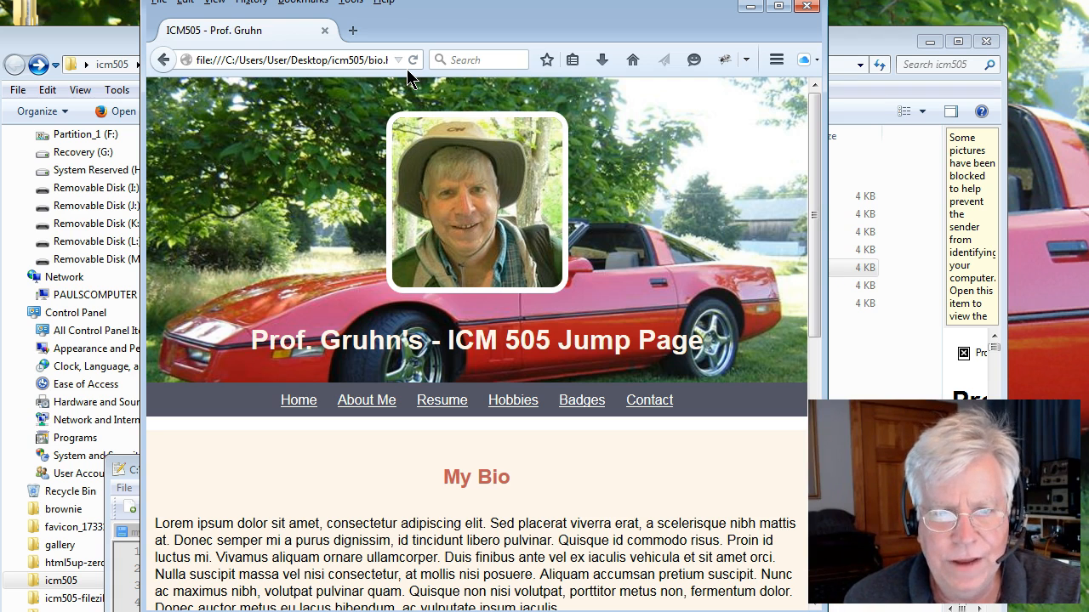
left_click(411, 61)
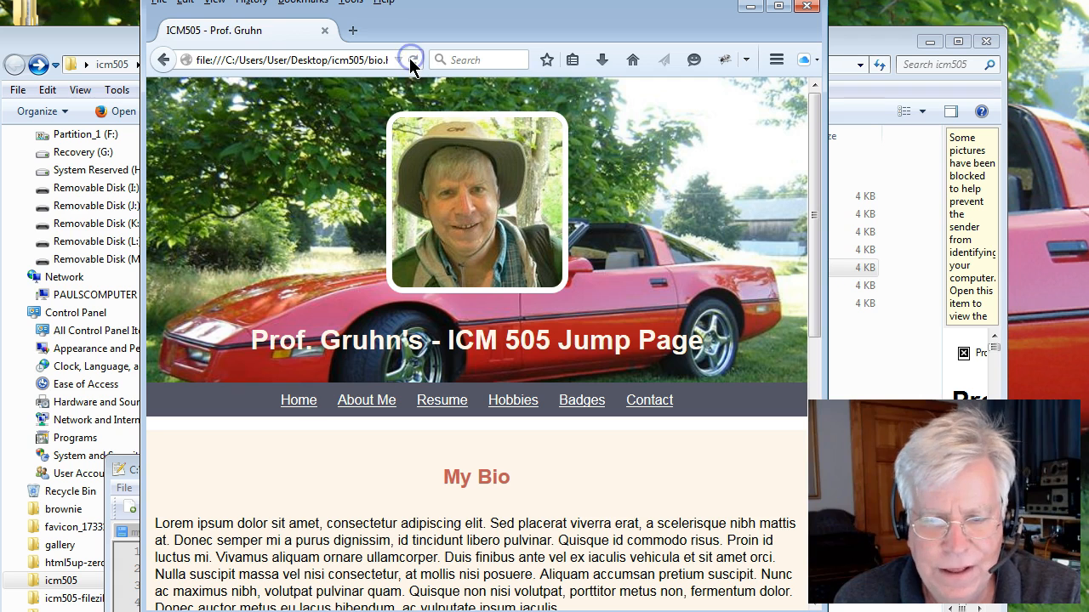
Follow the Resume, Hobbies, Badges and Contact navigation links in turn.
left_click(435, 410)
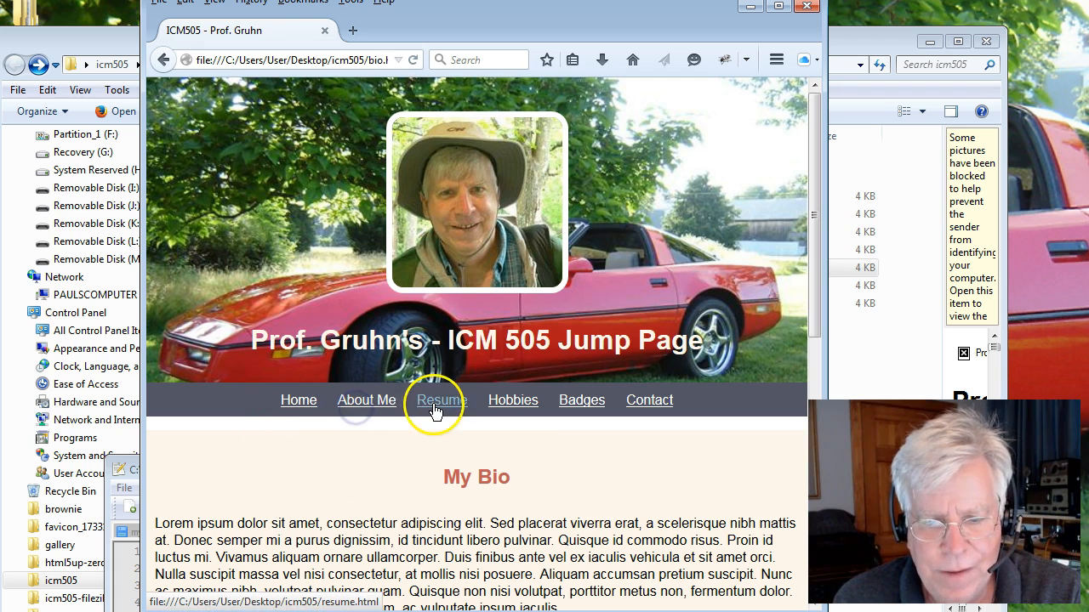
left_click(511, 401)
left_click(581, 407)
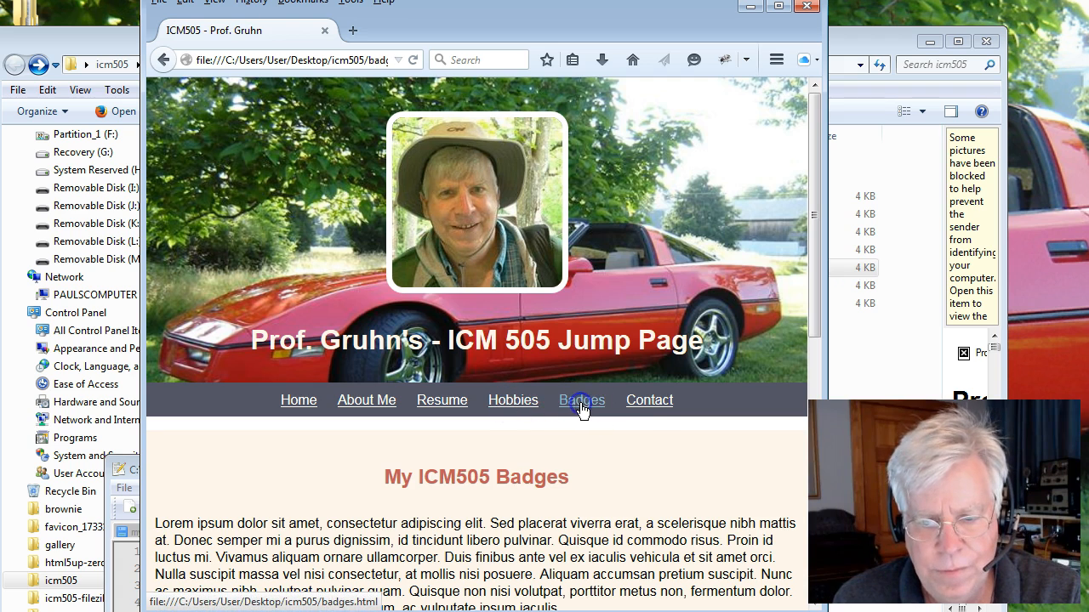
left_click(649, 405)
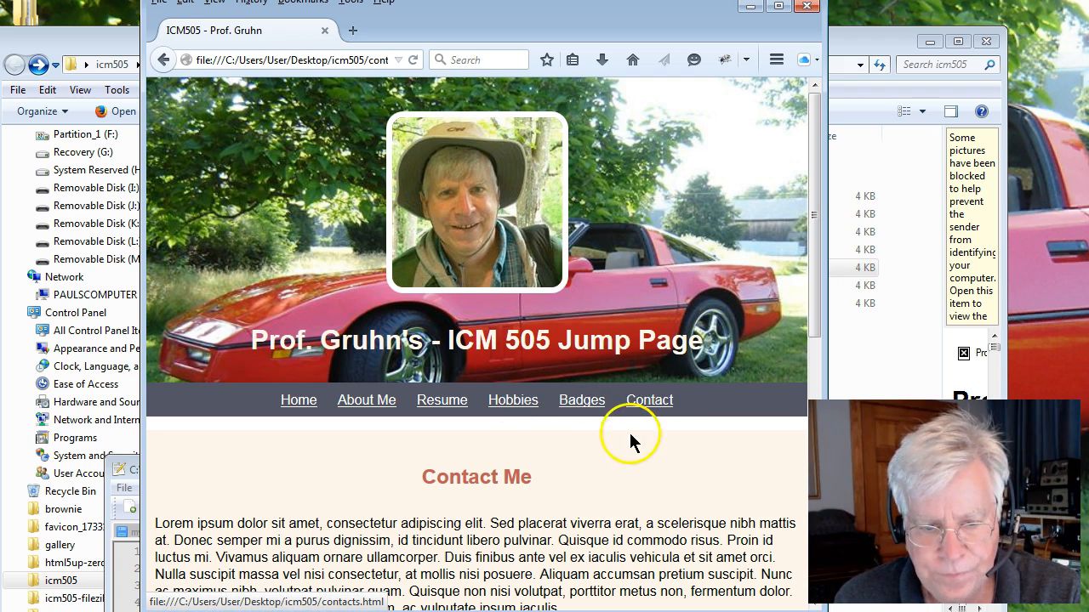
Scroll through the Contact and Home pages, then follow the Contact link again.
scroll(583, 505, "down", 10)
left_click_drag(290, 149, 398, 298)
scroll(438, 413, "up", 4)
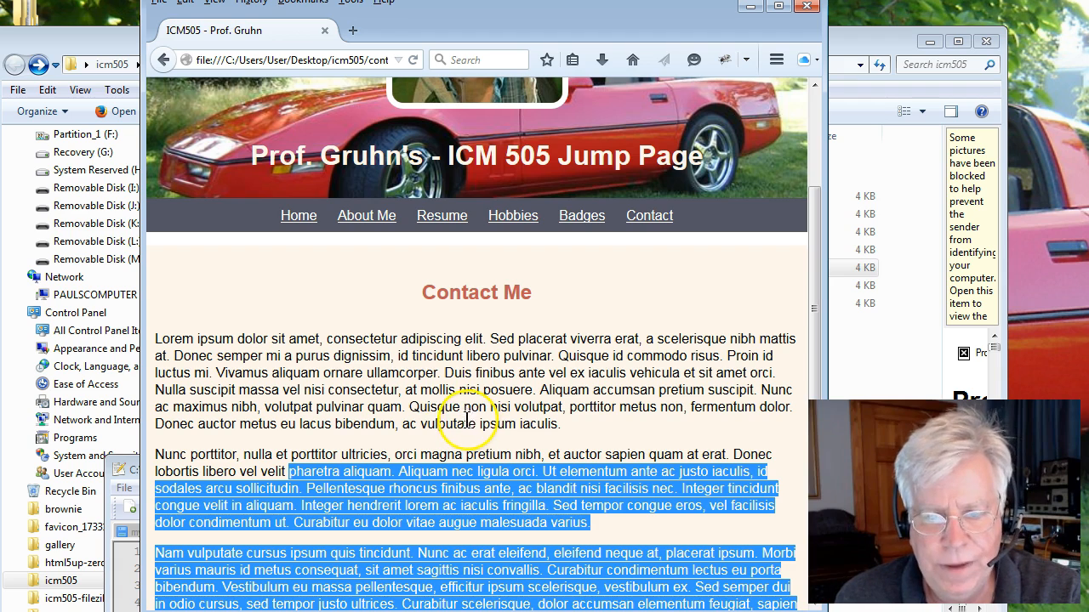
left_click(451, 410)
scroll(451, 410, "up", 1)
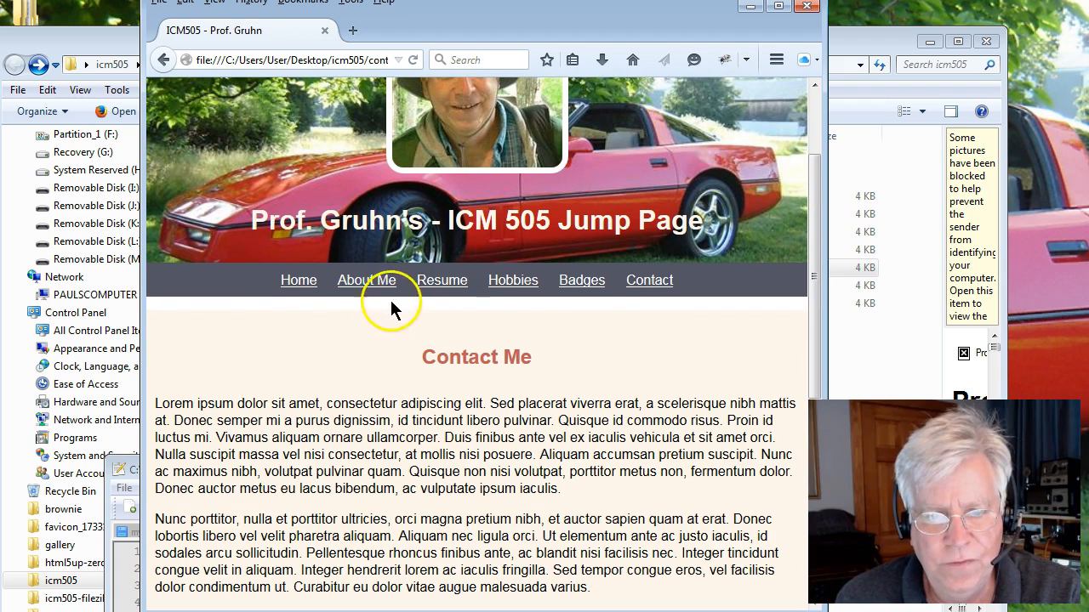
left_click(308, 286)
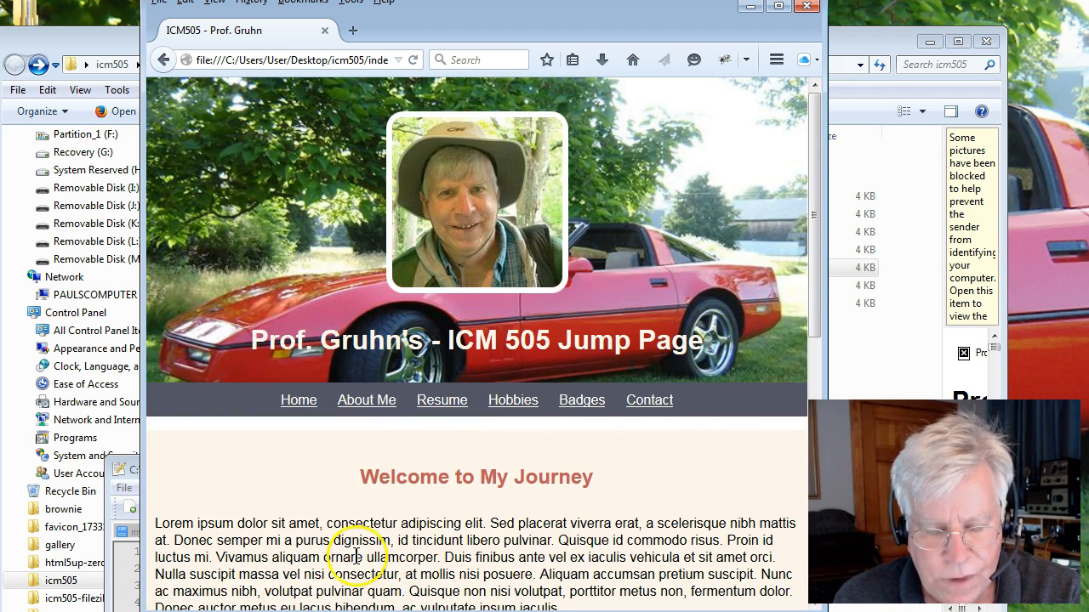
scroll(342, 548, "down", 4)
scroll(340, 532, "up", 4)
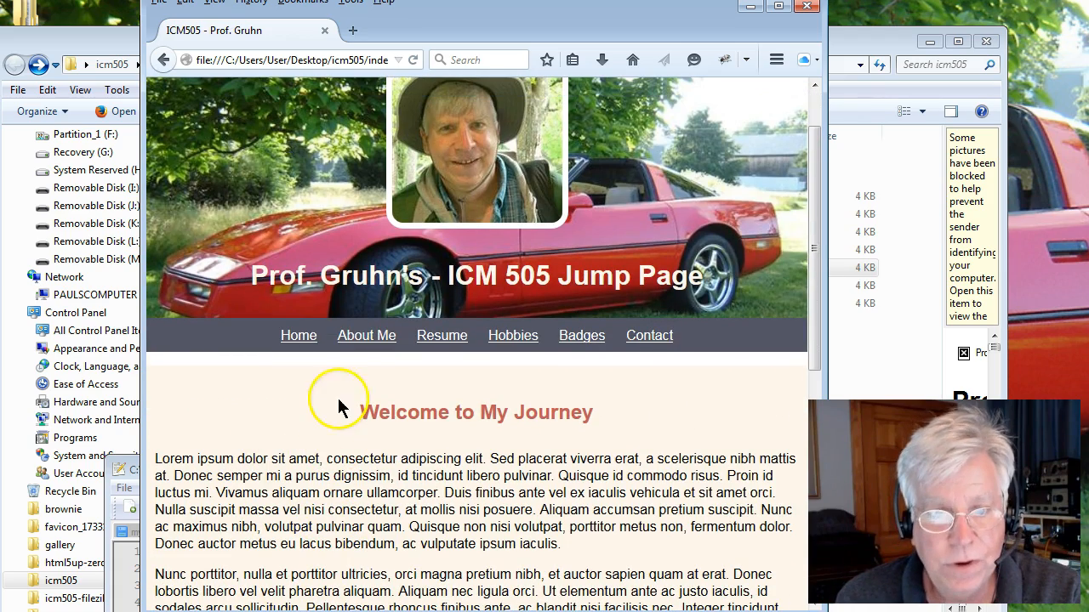
left_click(653, 340)
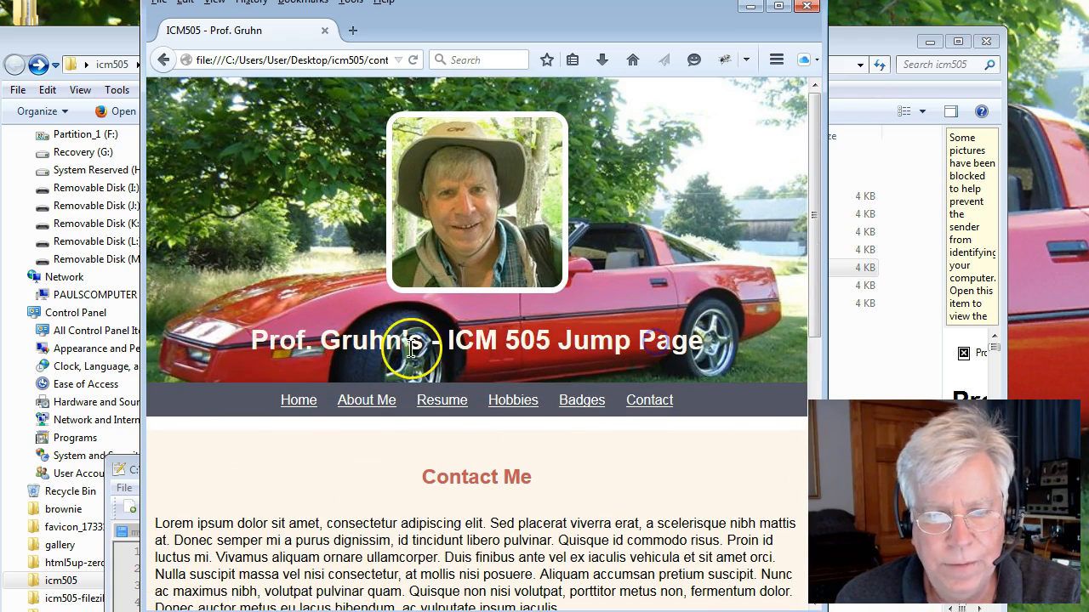
Alternate between the Home link and the About Me, Resume and Hobbies links, then navigate back one page.
left_click(291, 406)
left_click(384, 405)
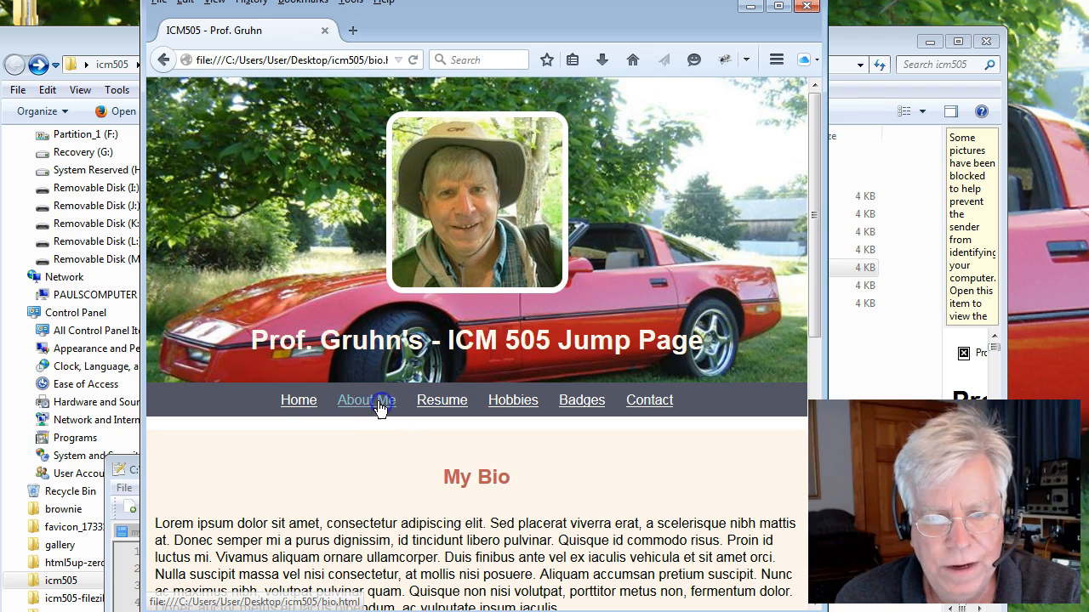
left_click(311, 406)
left_click(438, 406)
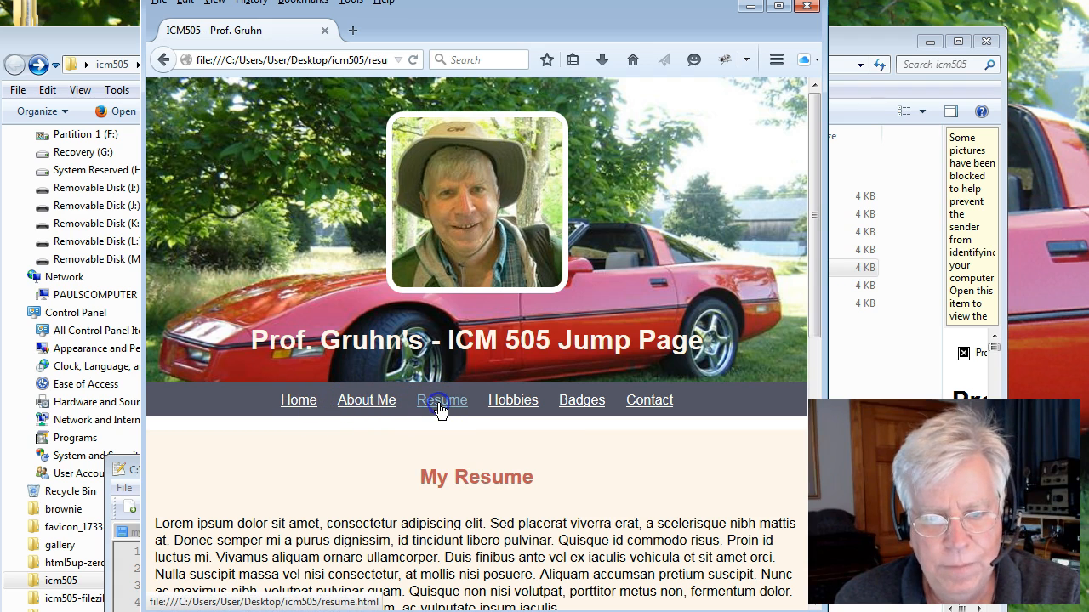
left_click(292, 402)
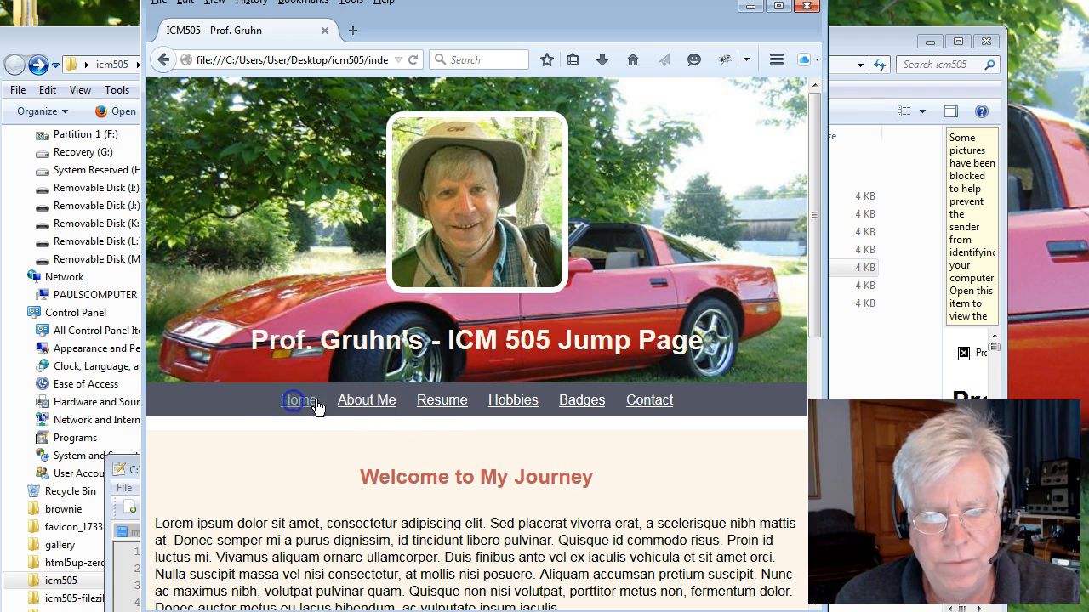
left_click(509, 407)
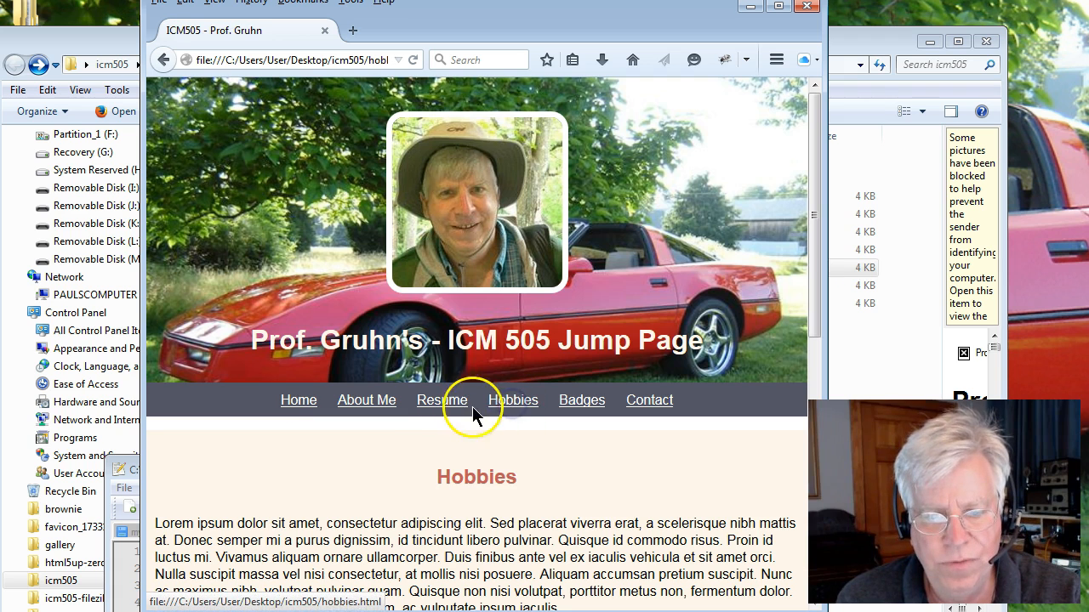
left_click(303, 403)
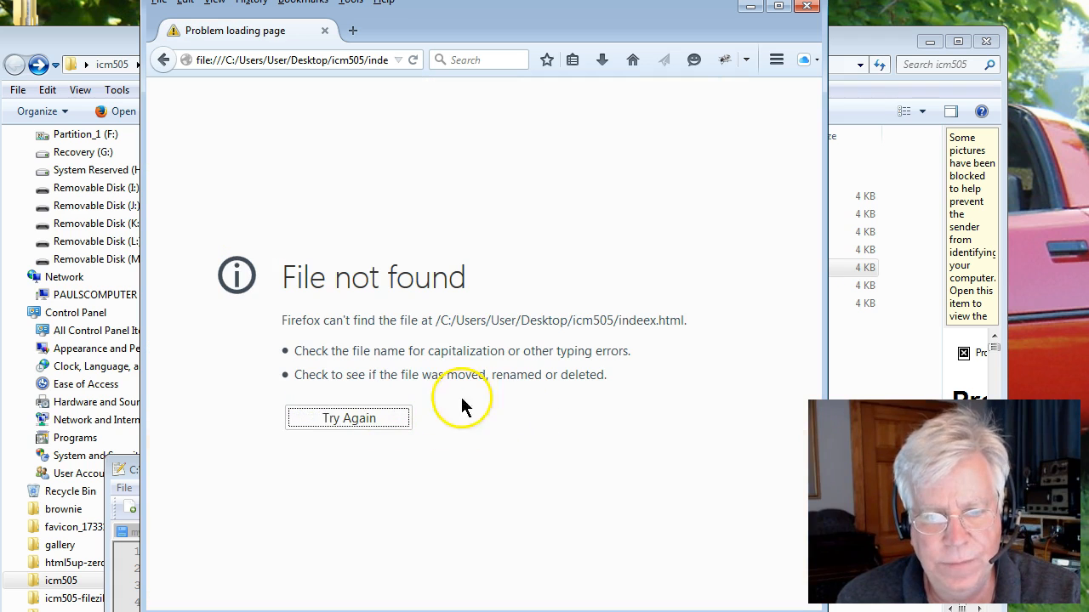
left_click(160, 60)
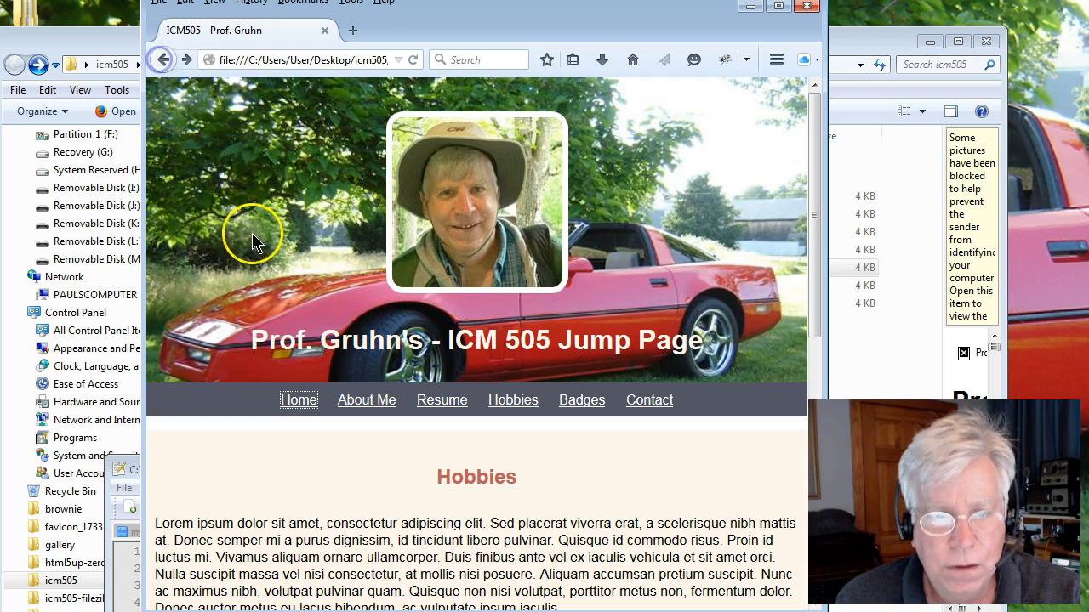
Test the Home link from the Badges and Hobbies pages, navigating back between link attempts.
left_click(510, 405)
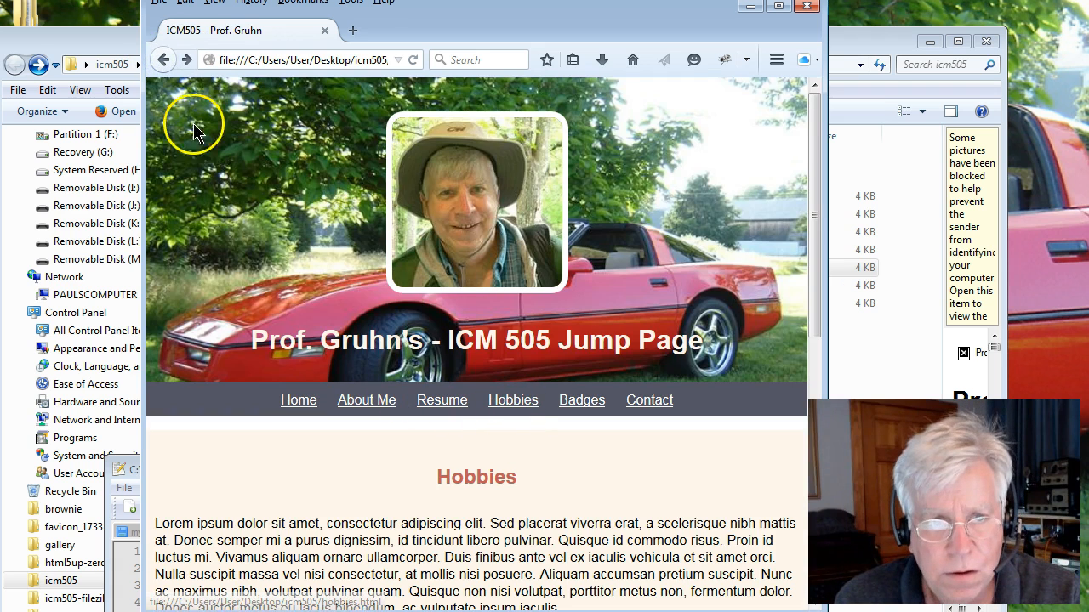
left_click(163, 60)
left_click(574, 402)
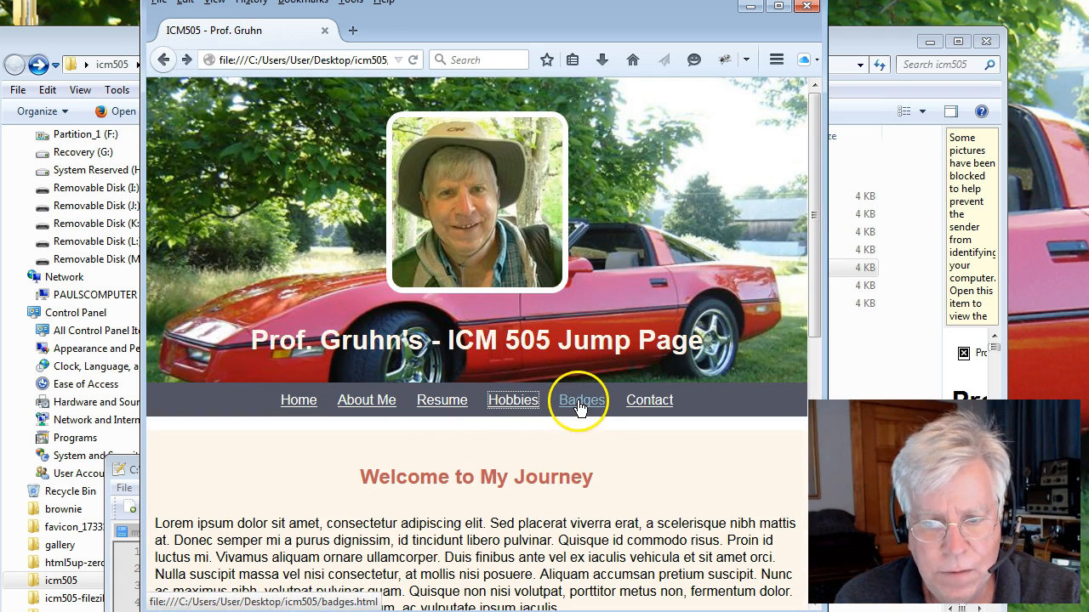
left_click(156, 61)
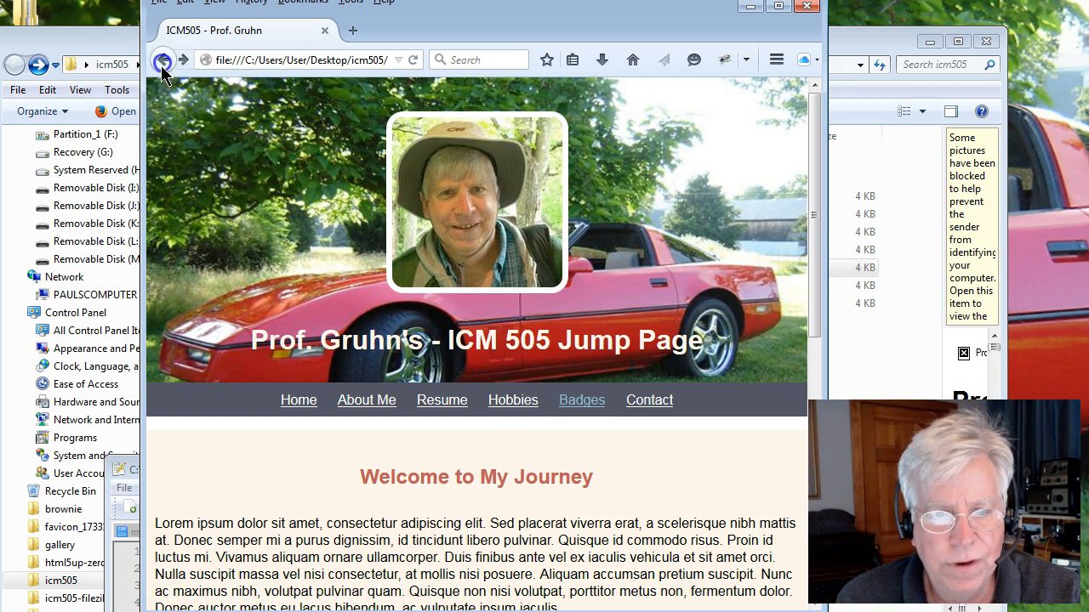
left_click(580, 400)
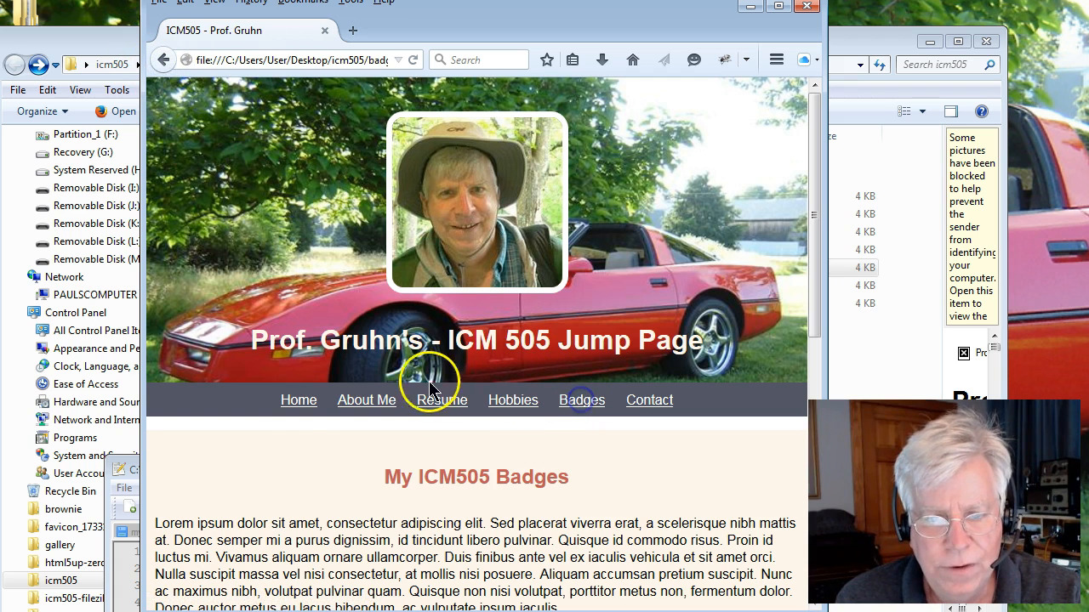
left_click(298, 401)
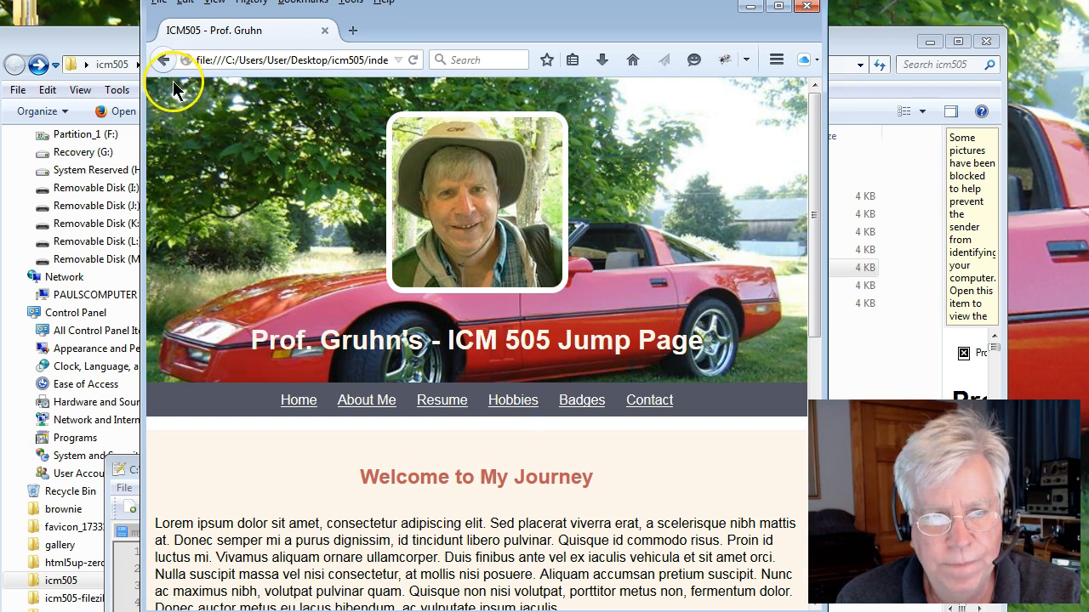
left_click(504, 407)
left_click(303, 401)
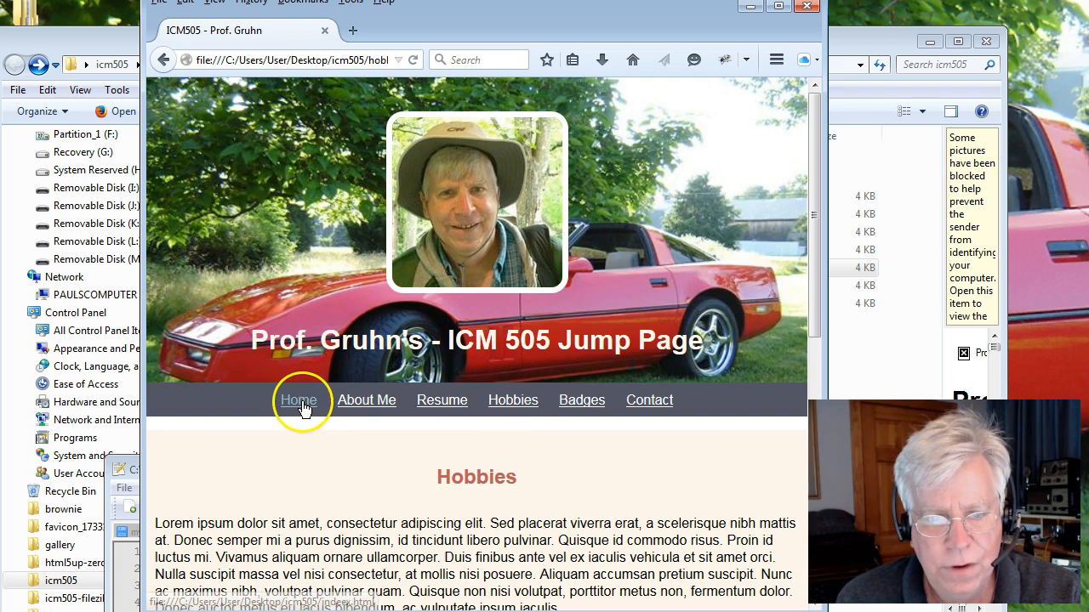
left_click(163, 61)
Open hobbies.html in the editor, correct the Home link's href to index.html and save the file.
left_click(124, 544)
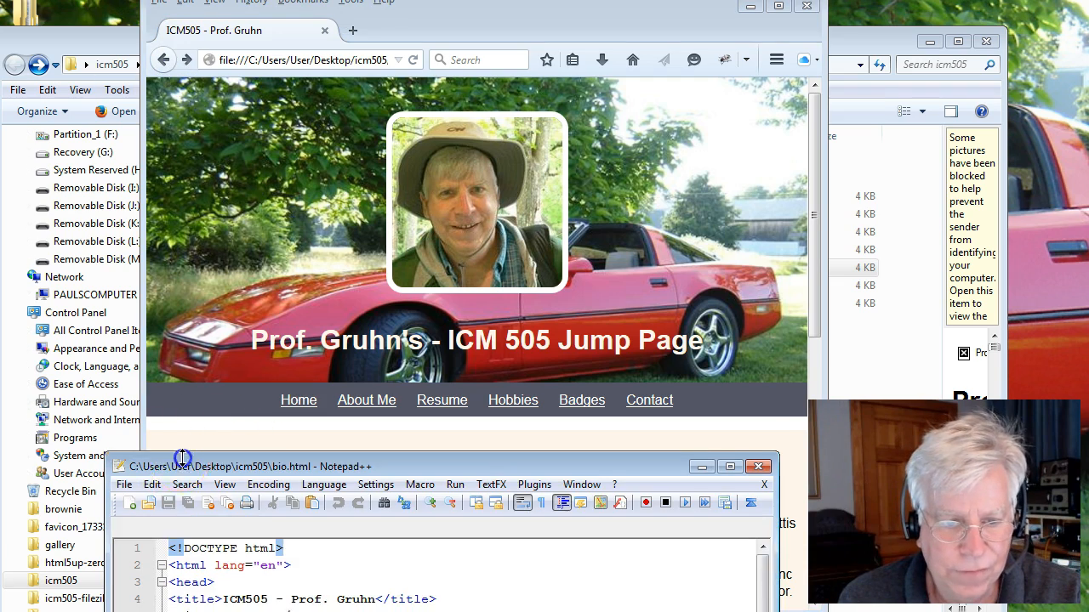
left_click_drag(181, 460, 181, 275)
left_click(124, 299)
left_click(172, 153)
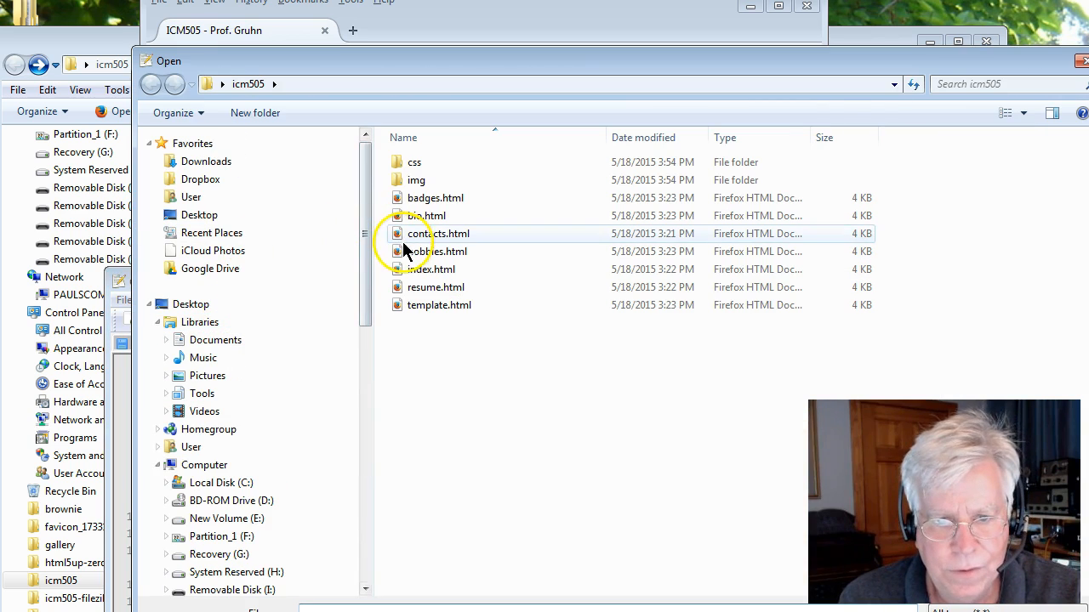
double_click(406, 251)
left_click_drag(451, 284, 545, 46)
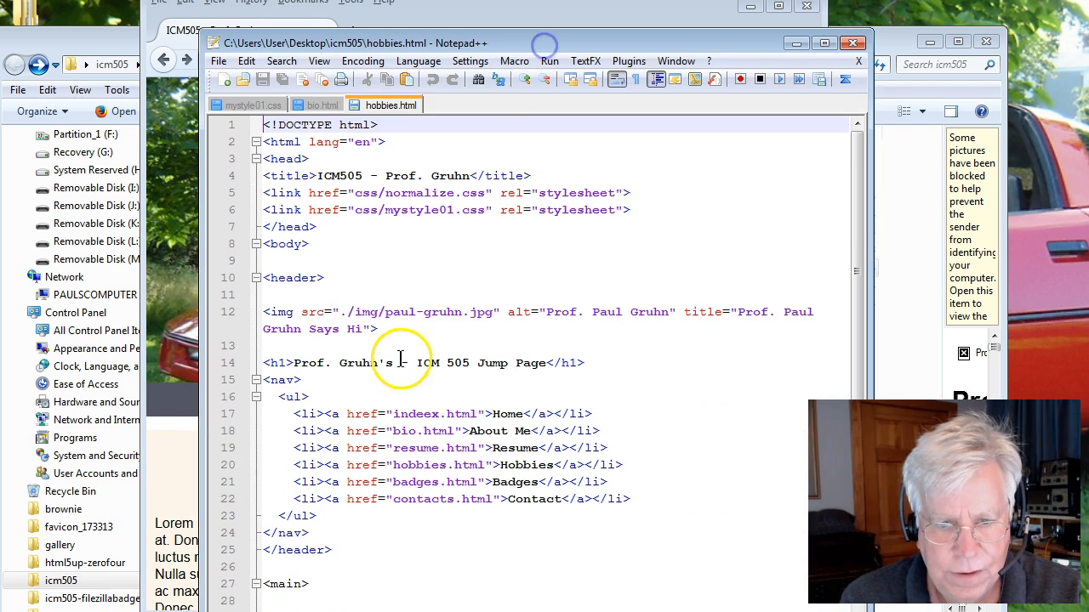
left_click(432, 414)
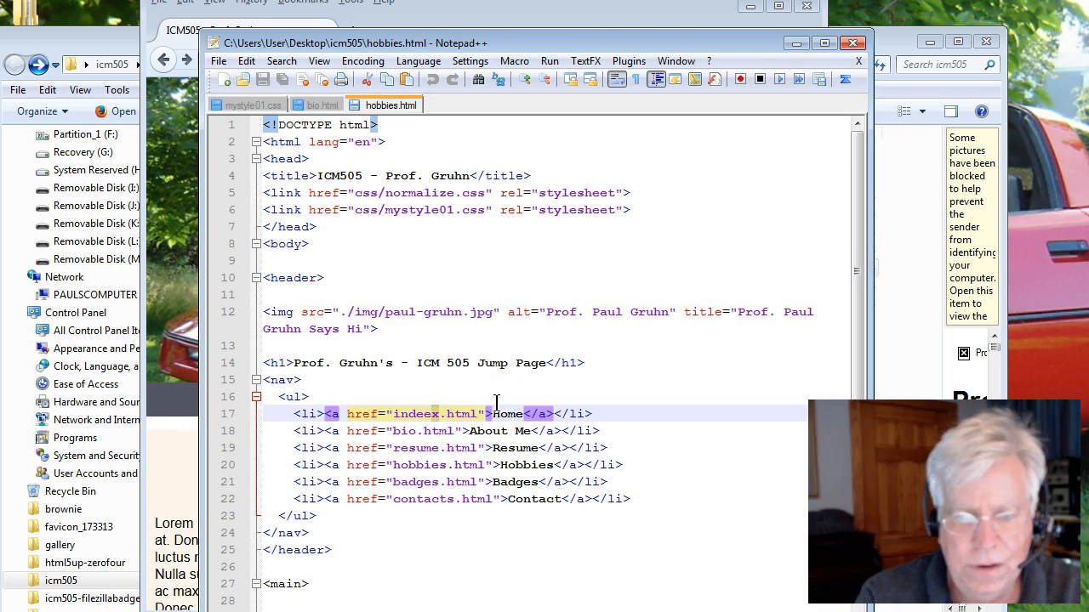
key("BackSpace")
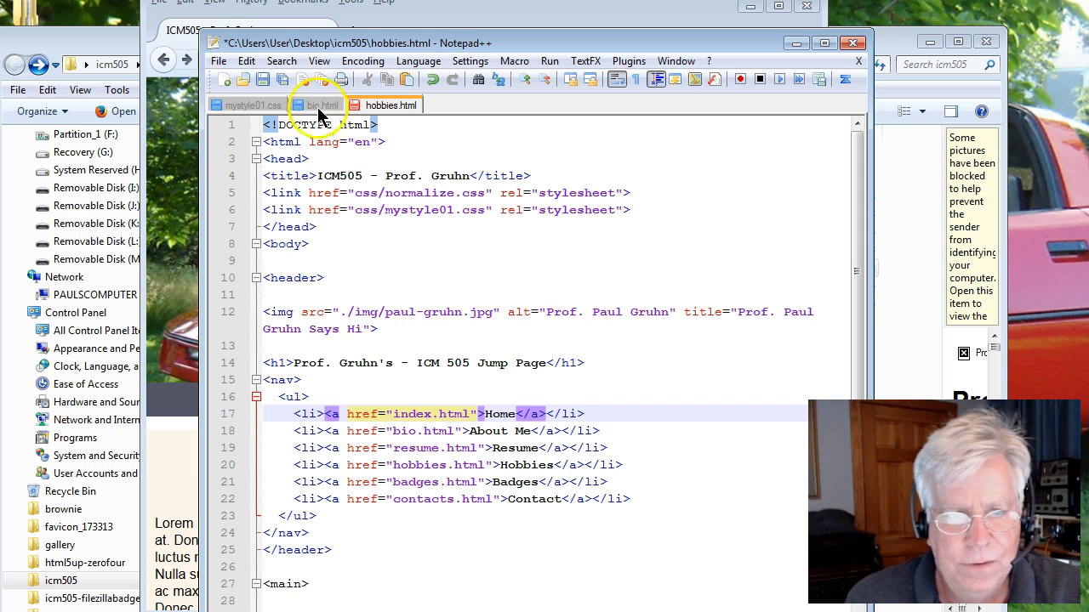
left_click(283, 81)
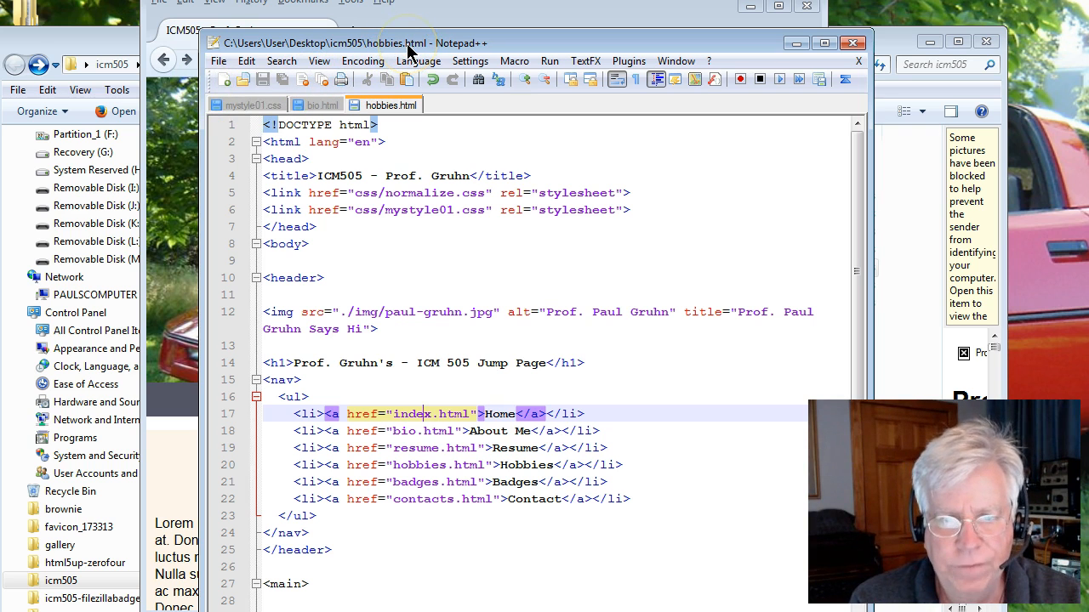
Close the open files and the editor window.
left_click(859, 60)
left_click(858, 59)
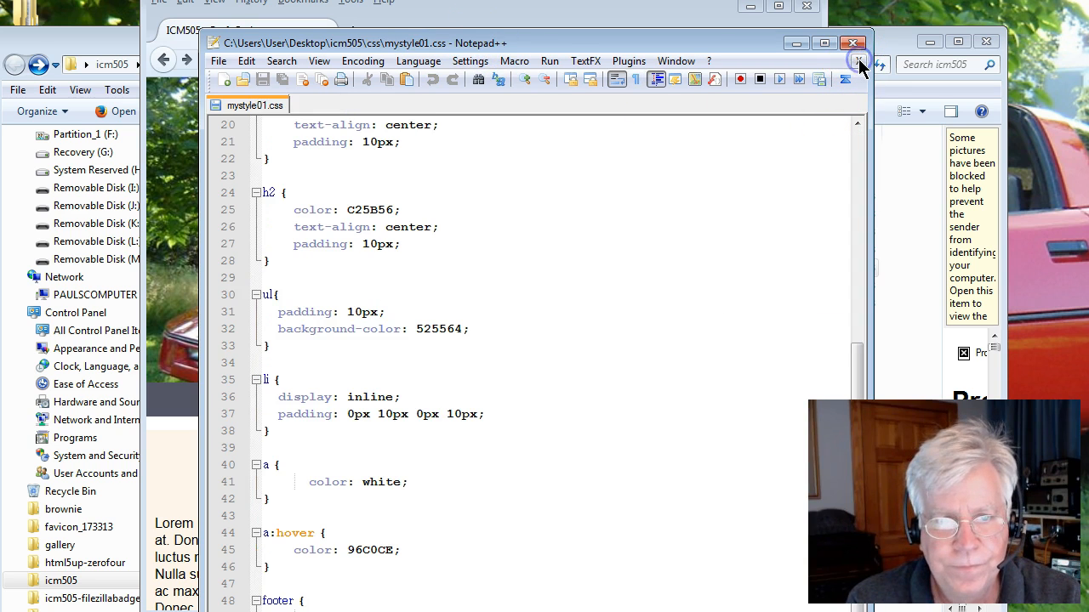
left_click(859, 62)
left_click(853, 43)
left_click_drag(589, 506, 580, 495)
Reload the Hobbies page in the browser and follow its Home link.
left_click(415, 63)
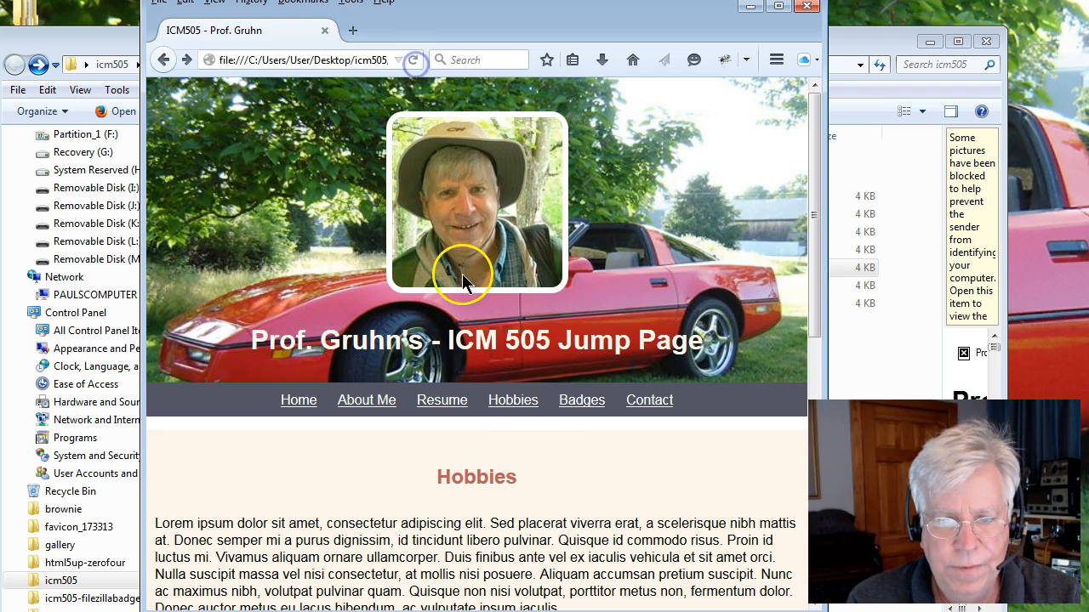
left_click(513, 403)
left_click(296, 403)
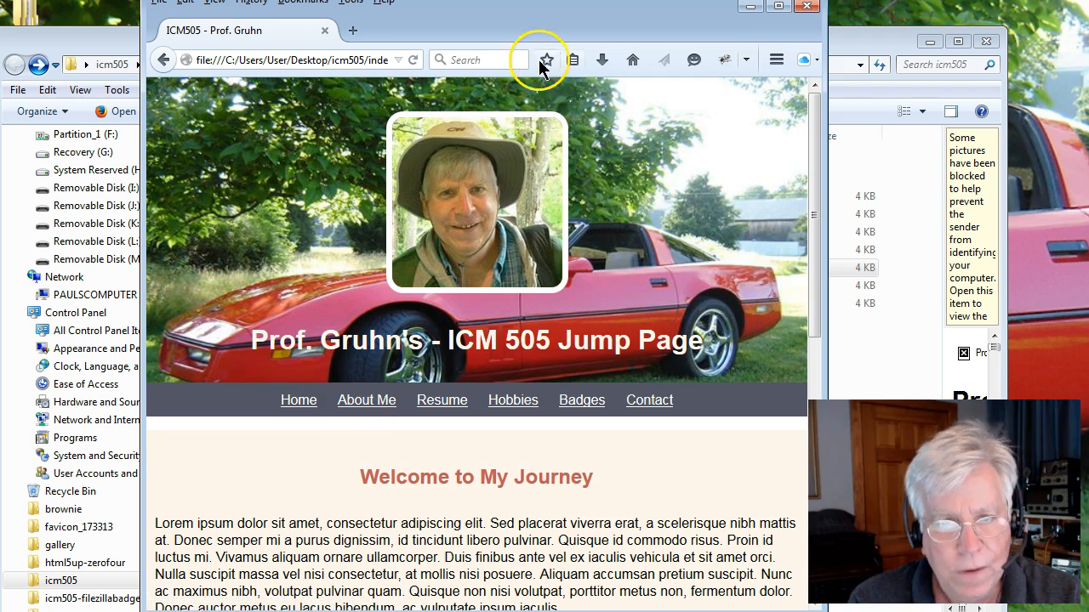
Close the browser and the icm505 folder window.
left_click_drag(516, 29, 525, 138)
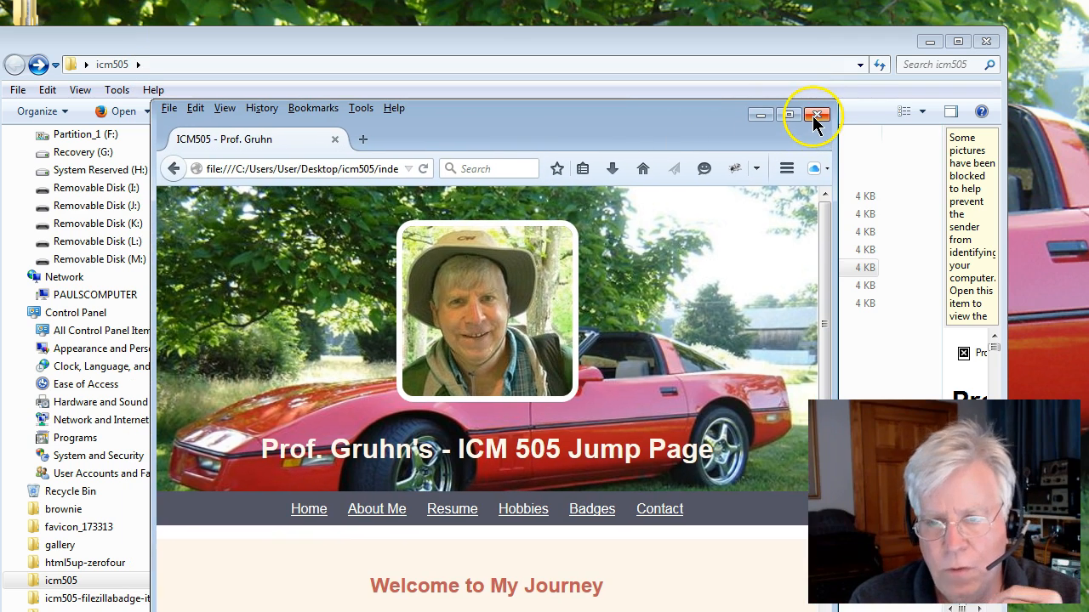
left_click(818, 116)
left_click_drag(759, 47, 643, 109)
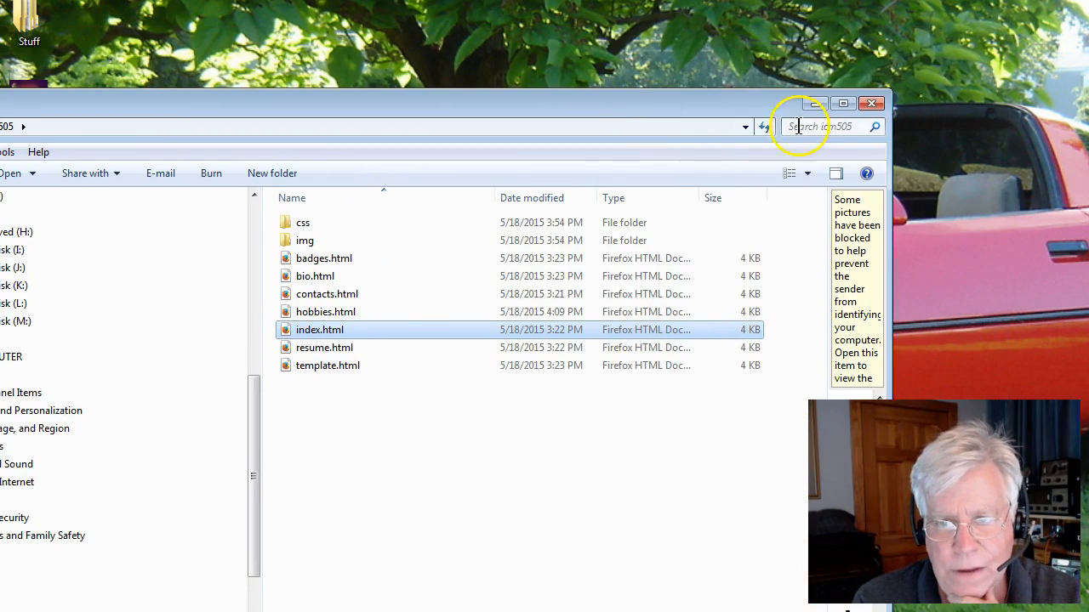
left_click(871, 104)
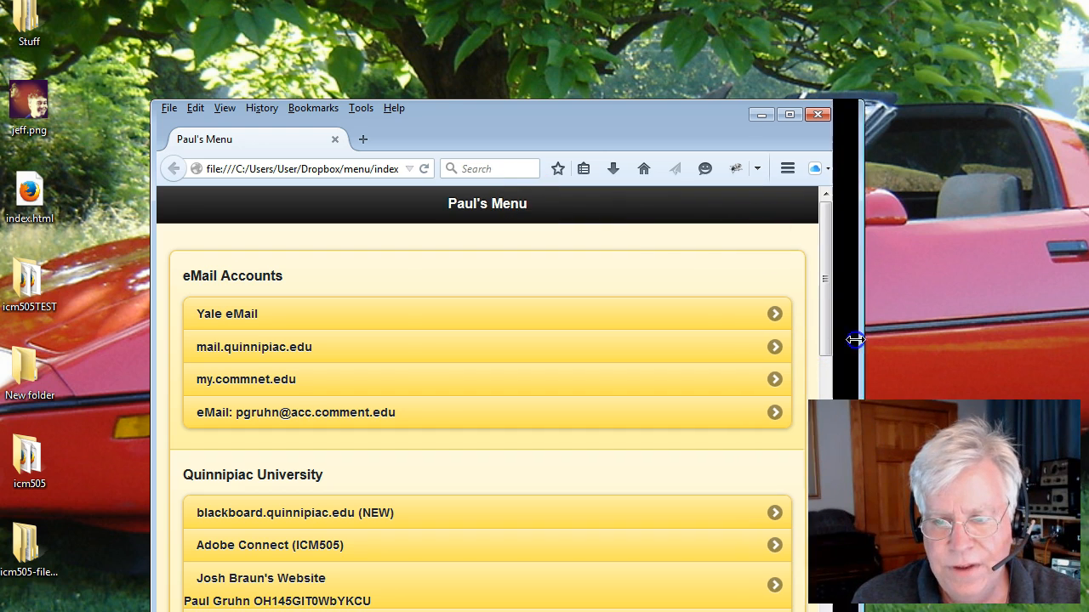
Widen the browser window and open paulgruhn.com.
left_click_drag(839, 338, 1079, 339)
left_click_drag(700, 130, 619, 64)
left_click(393, 116)
type("paulgruhn.com/")
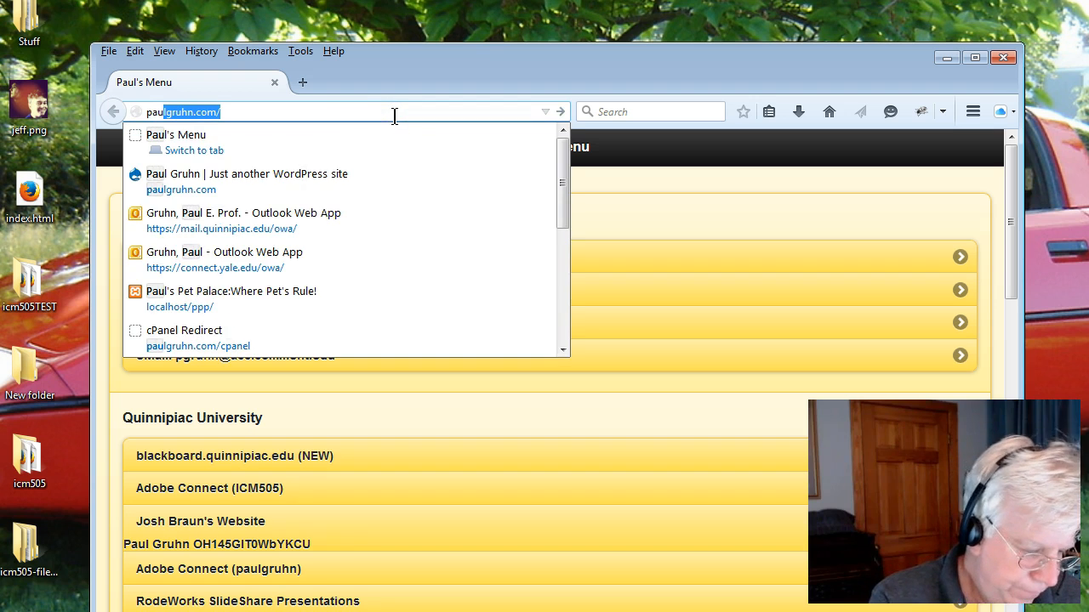
key("Return")
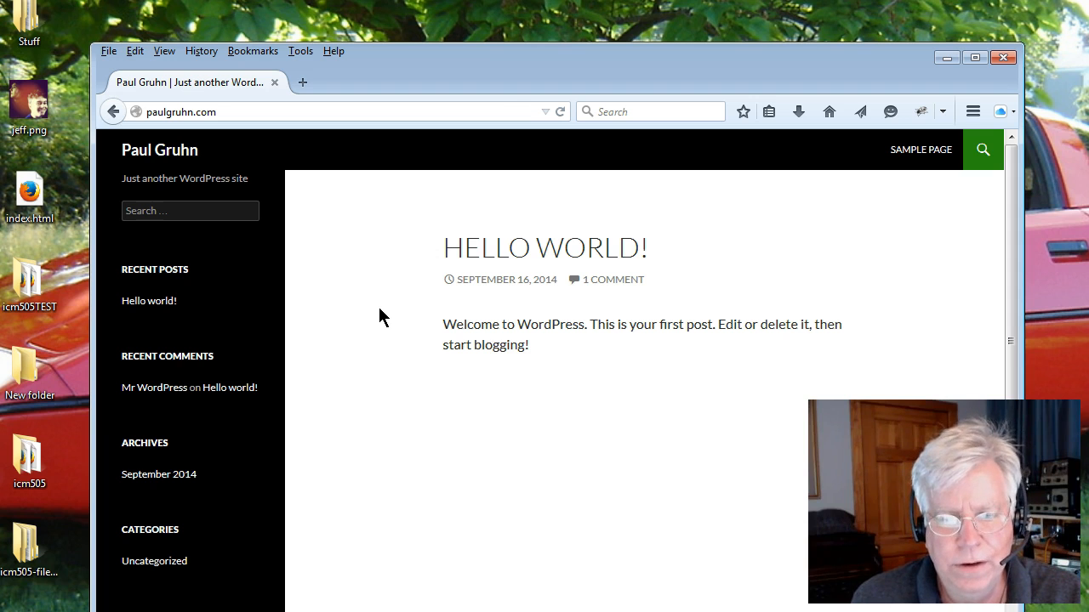
Try the address paulgruhn.com/icm505, then go back to the paulgruhn.com home page.
left_click_drag(475, 74, 371, 142)
left_click(247, 176)
key("End")
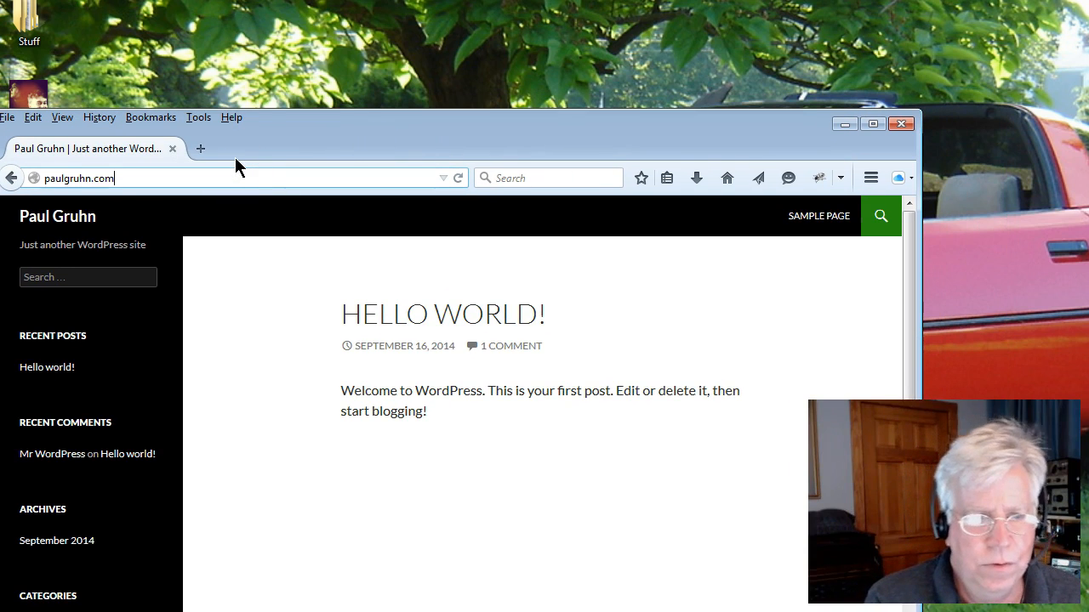
type("/icm5")
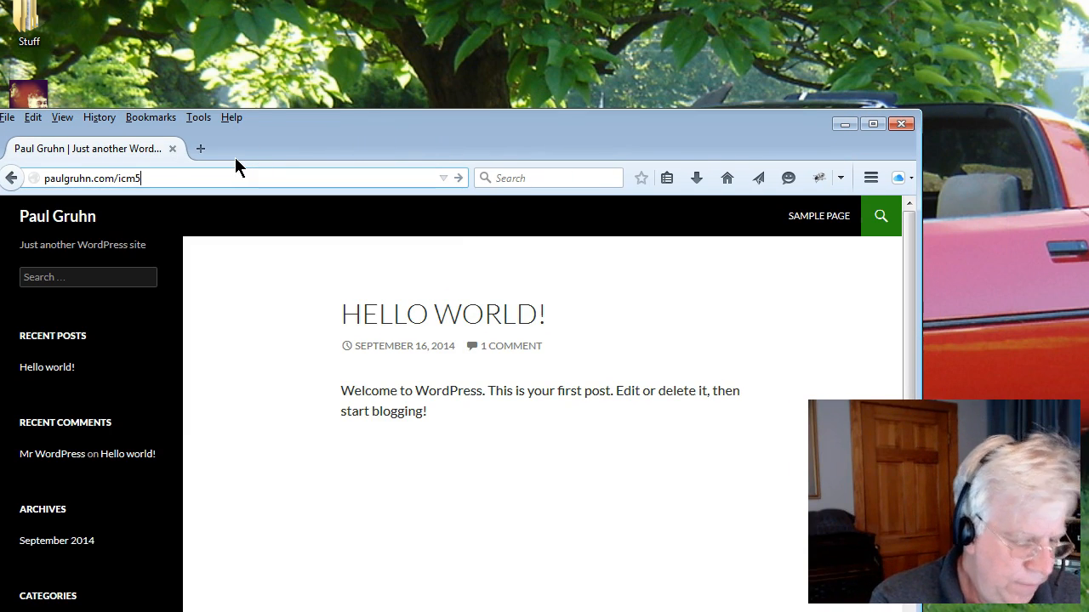
type("05")
key("Return")
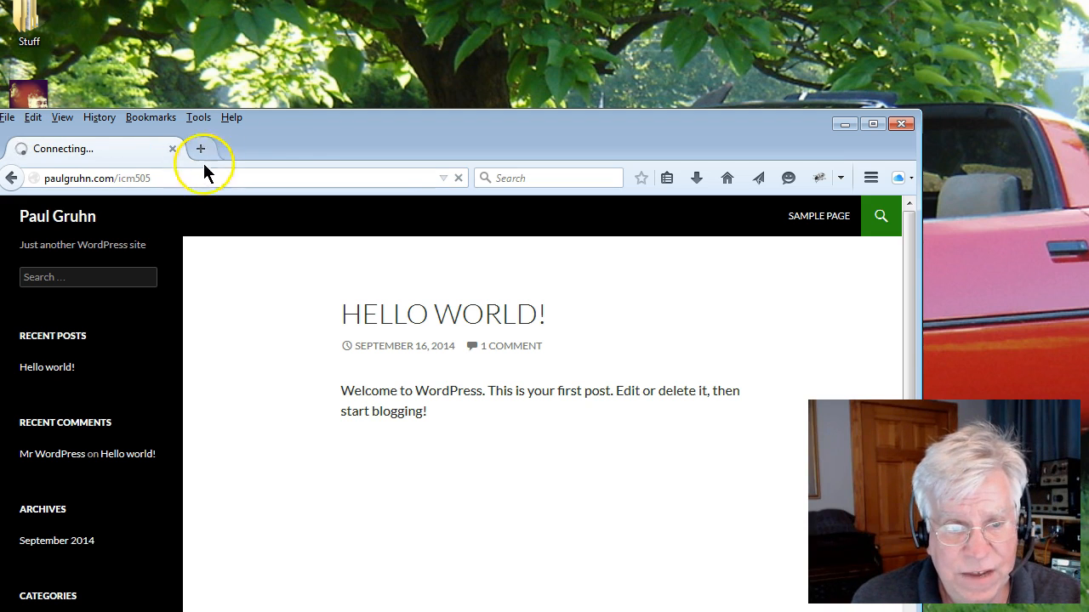
left_click_drag(331, 129, 438, 91)
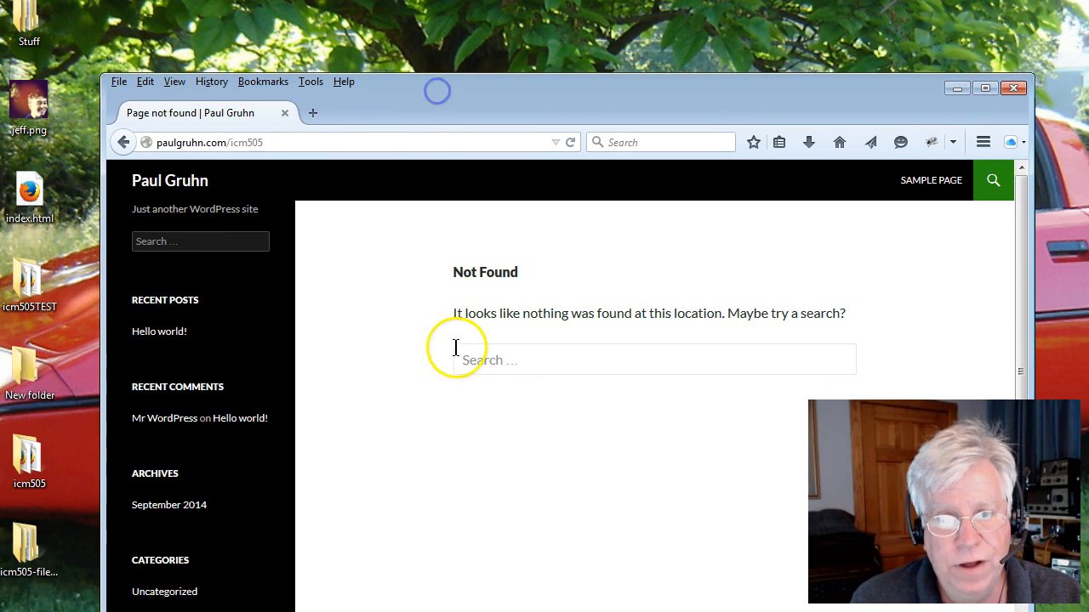
left_click(124, 142)
Move the browser aside and bring up FileZilla.
left_click_drag(461, 94, 463, 110)
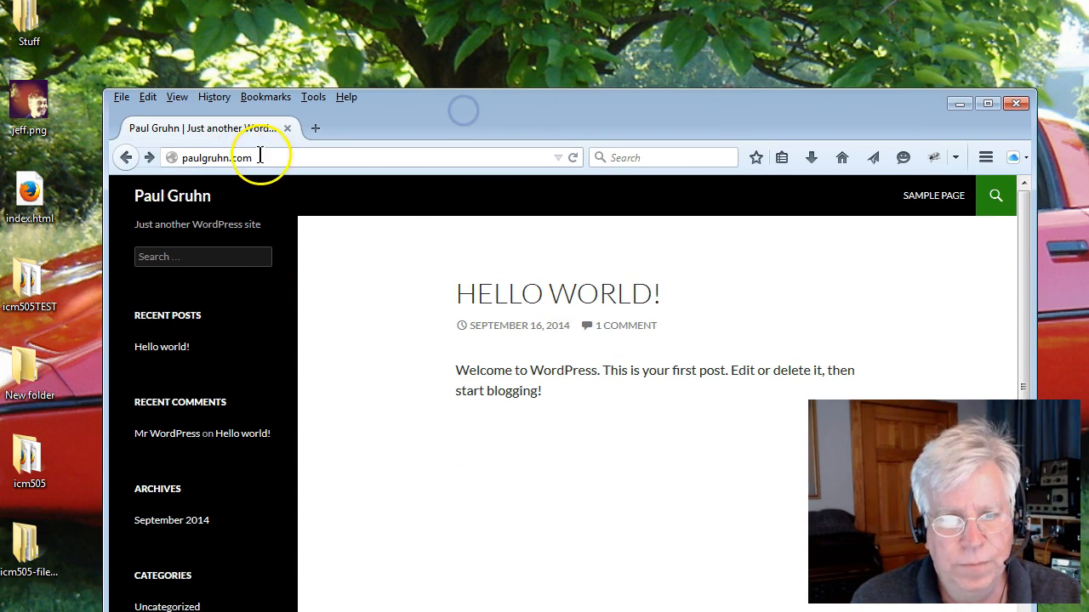
left_click_drag(412, 142, 308, 414)
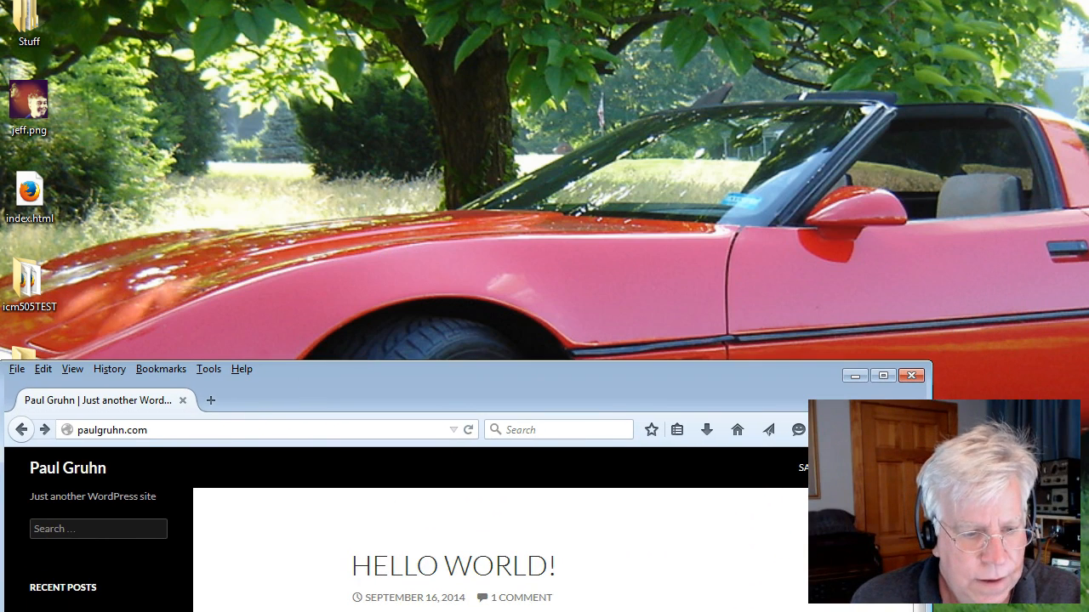
key("super")
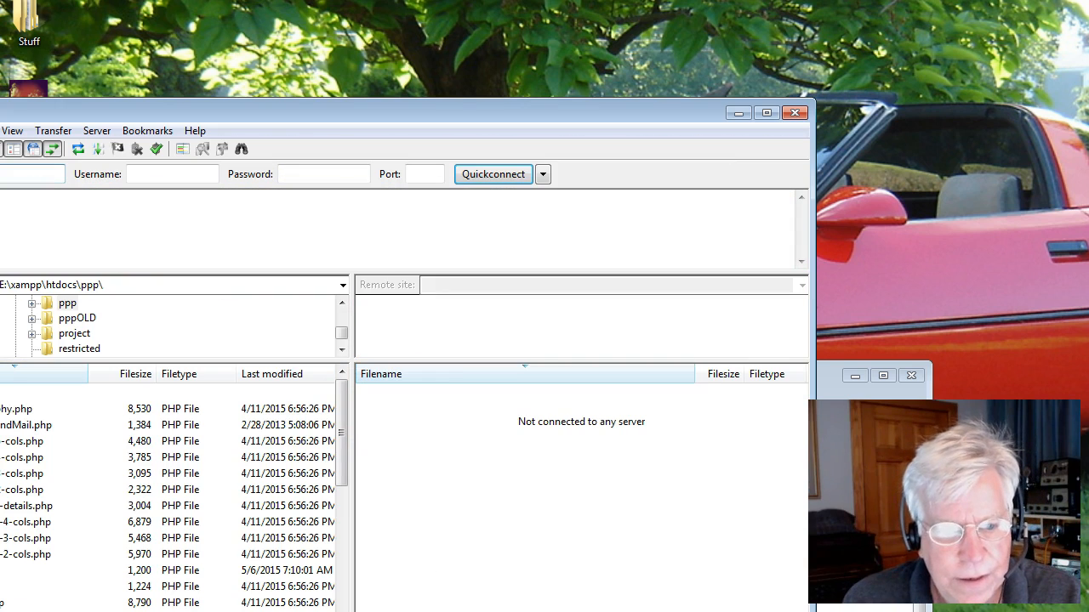
left_click_drag(494, 114, 697, 22)
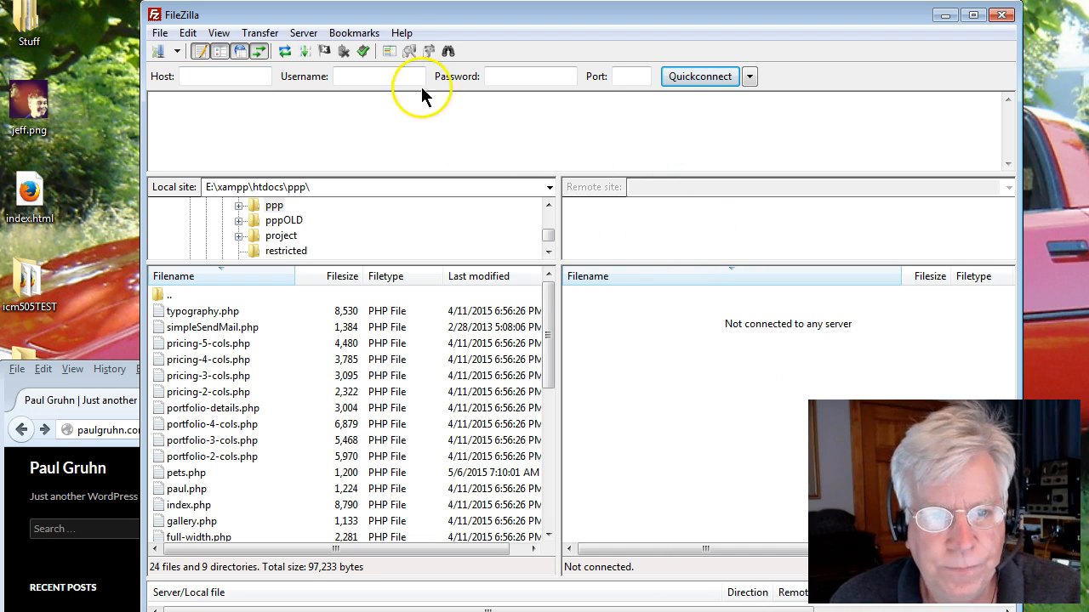
left_click_drag(382, 17, 370, 42)
left_click(143, 61)
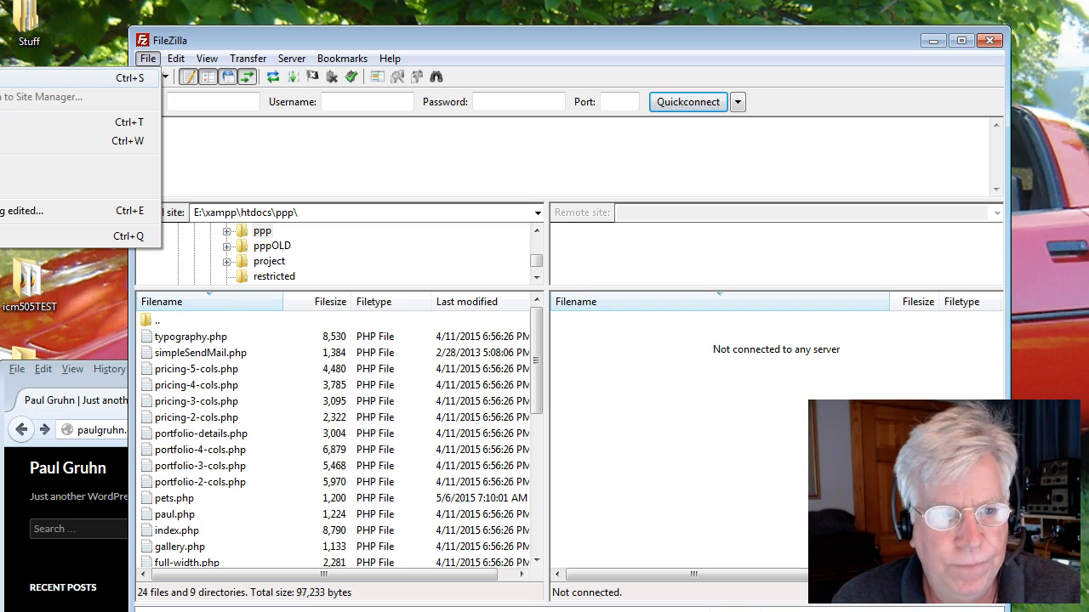
left_click(8, 77)
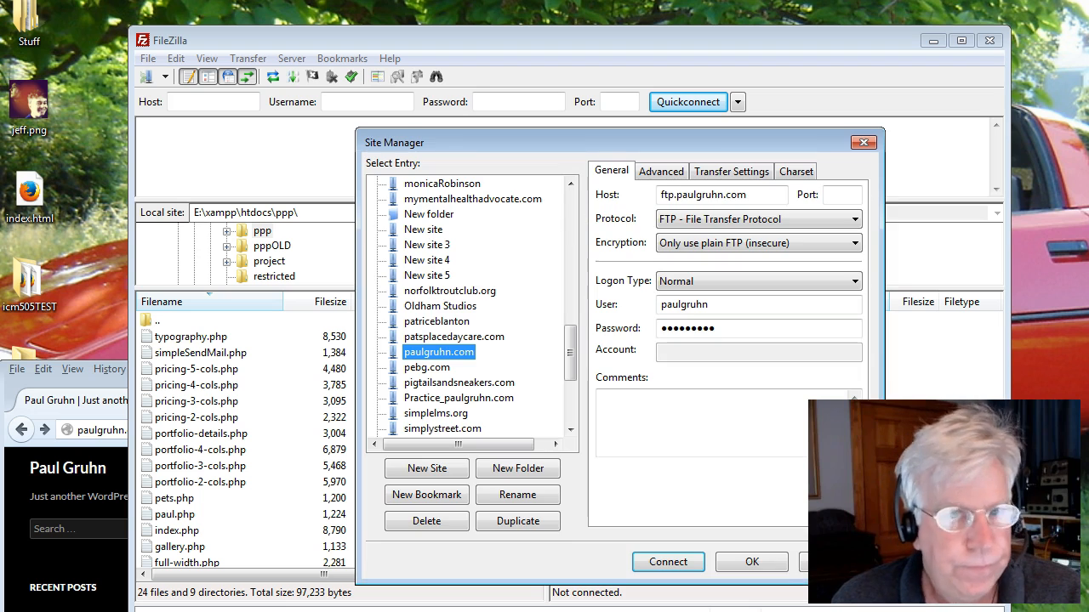
left_click_drag(464, 137, 408, 98)
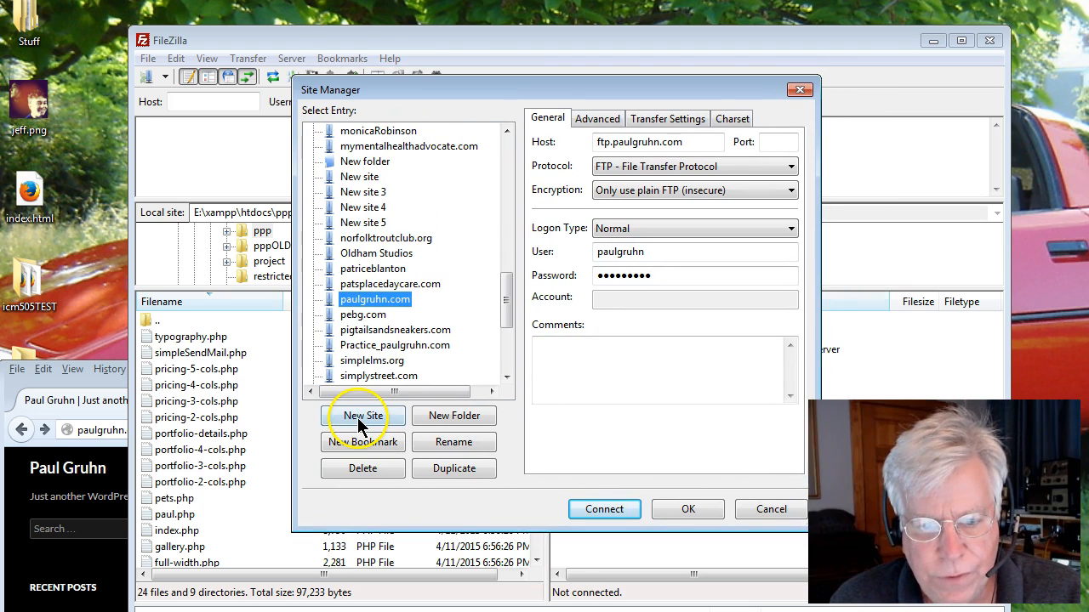
left_click(357, 417)
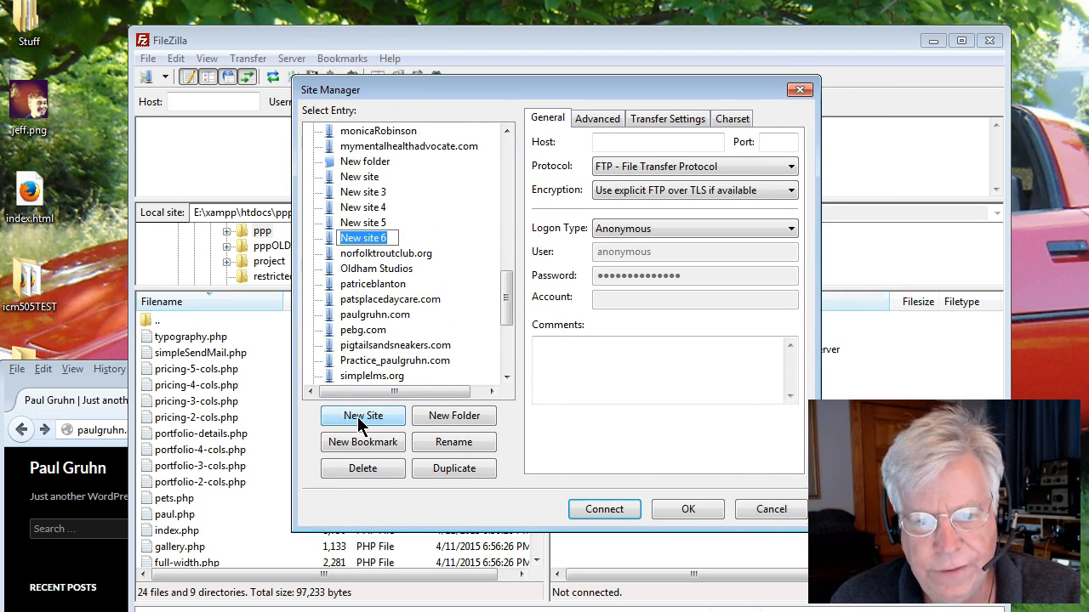
left_click(456, 309)
left_click(375, 315)
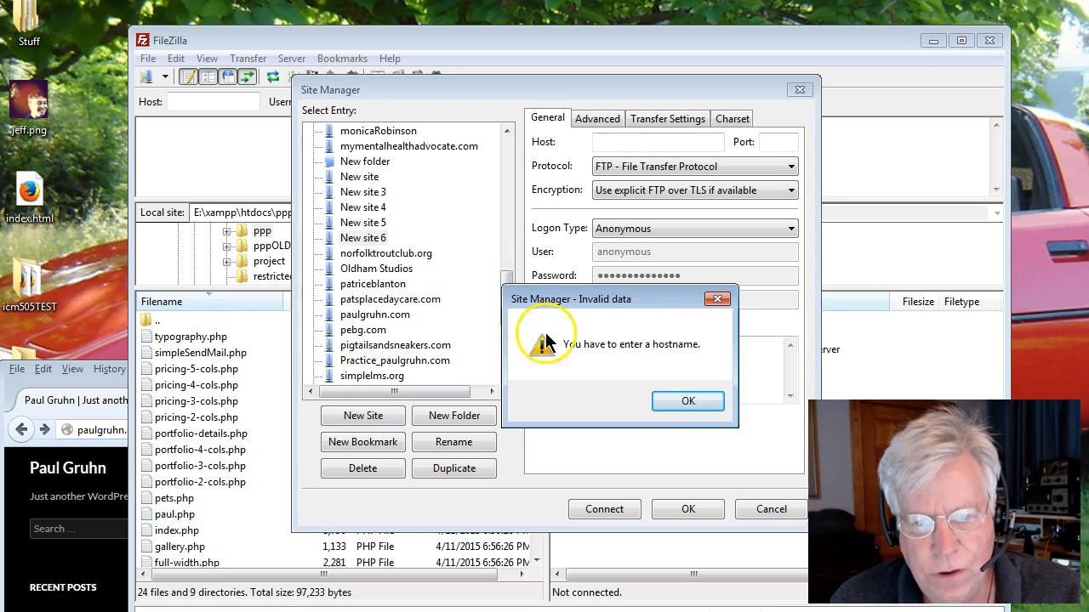
left_click(654, 397)
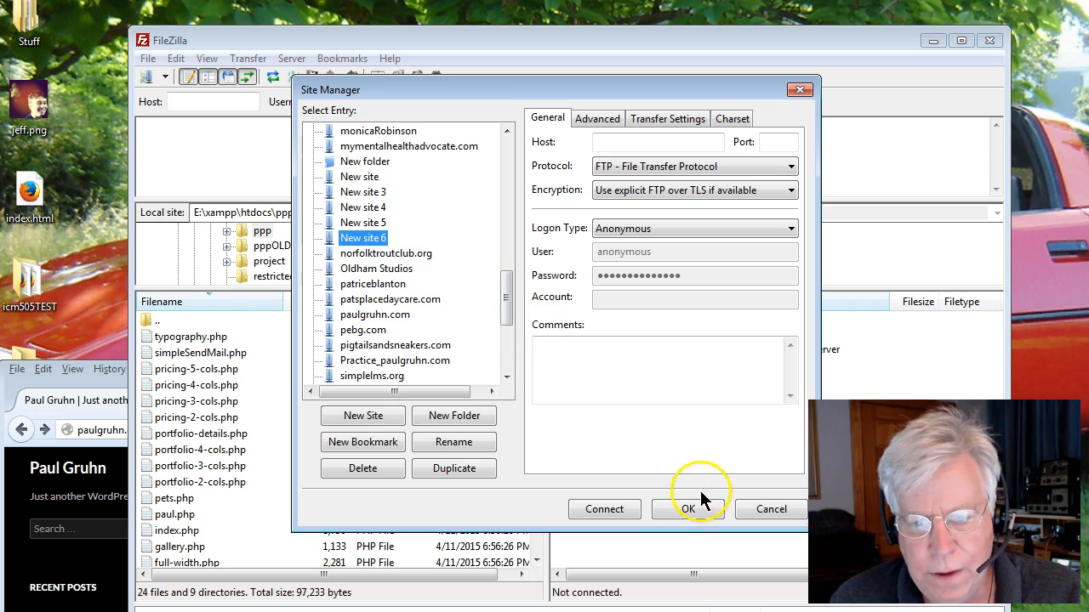
left_click(749, 510)
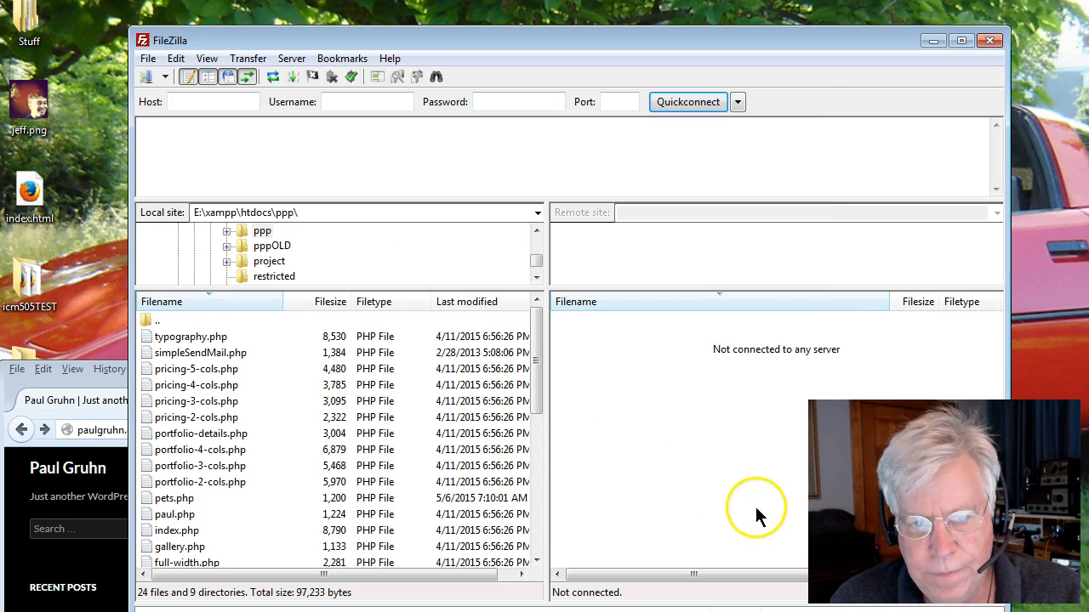
Open the Site Manager and examine the saved paulgruhn.com entry's host, user and password settings.
left_click(147, 59)
key("Escape")
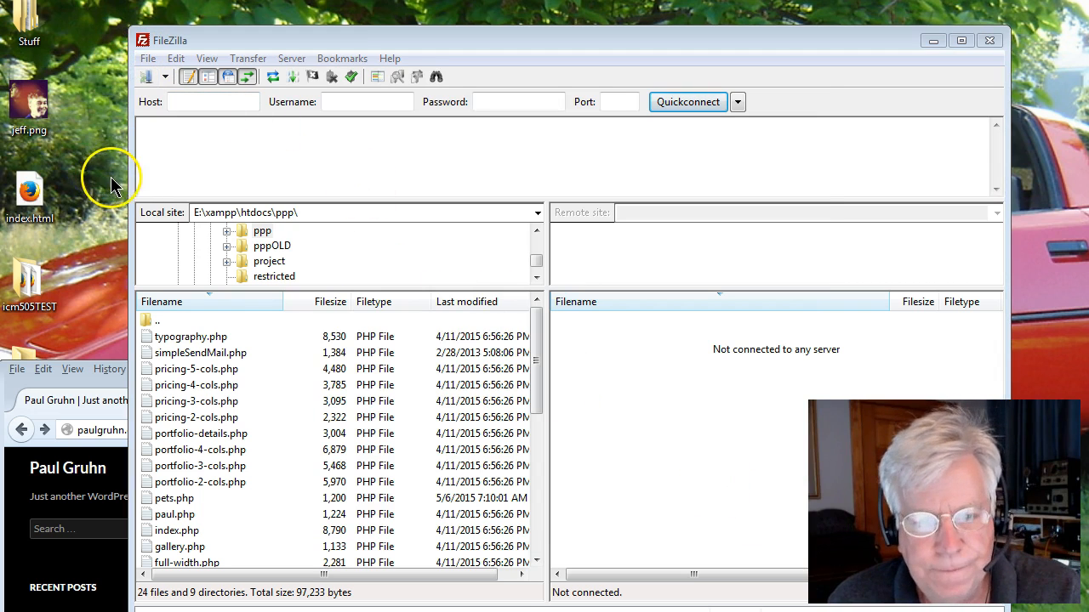
key("ctrl+s")
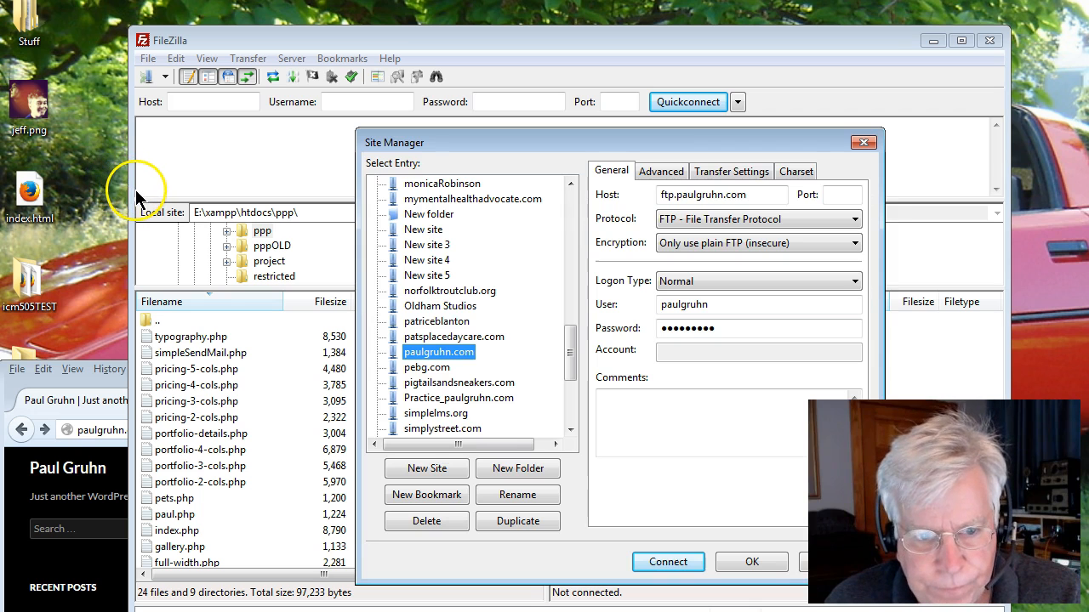
left_click(408, 351)
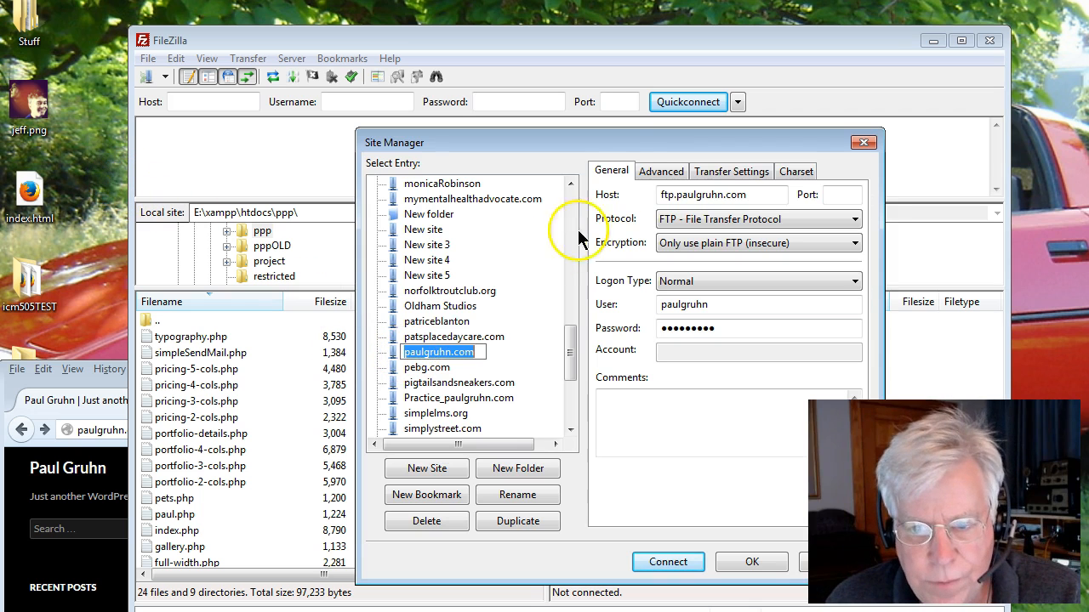
left_click_drag(607, 146, 474, 65)
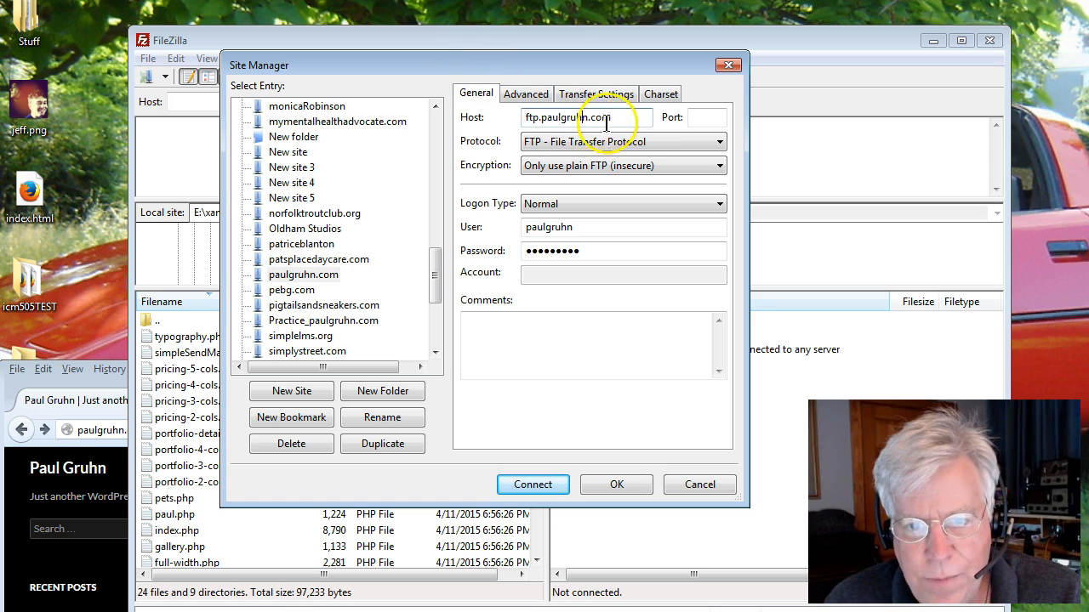
left_click_drag(619, 117, 527, 140)
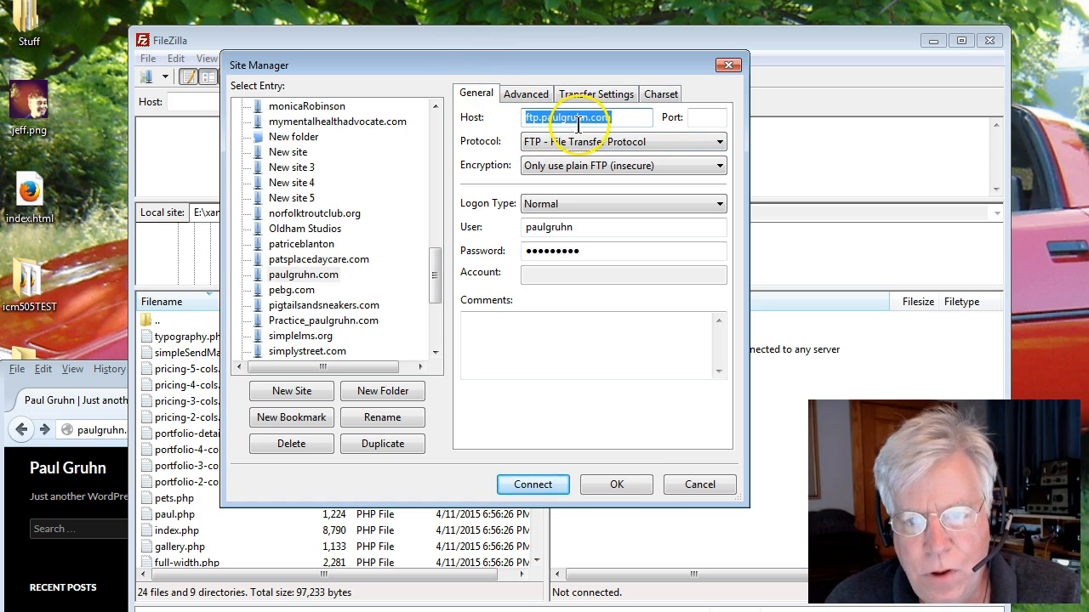
left_click(620, 121)
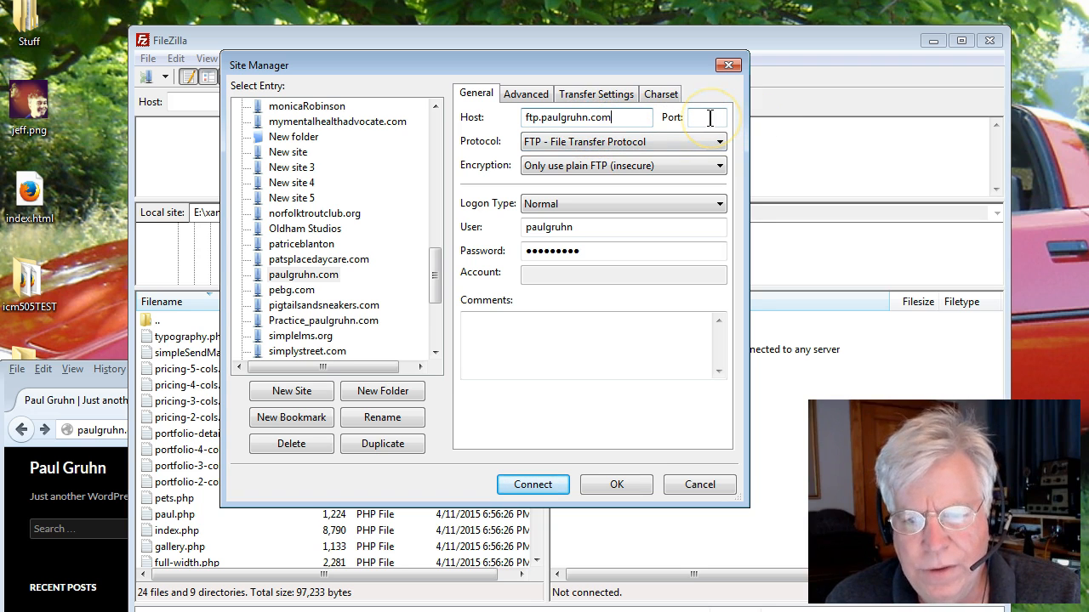
left_click_drag(600, 230, 513, 228)
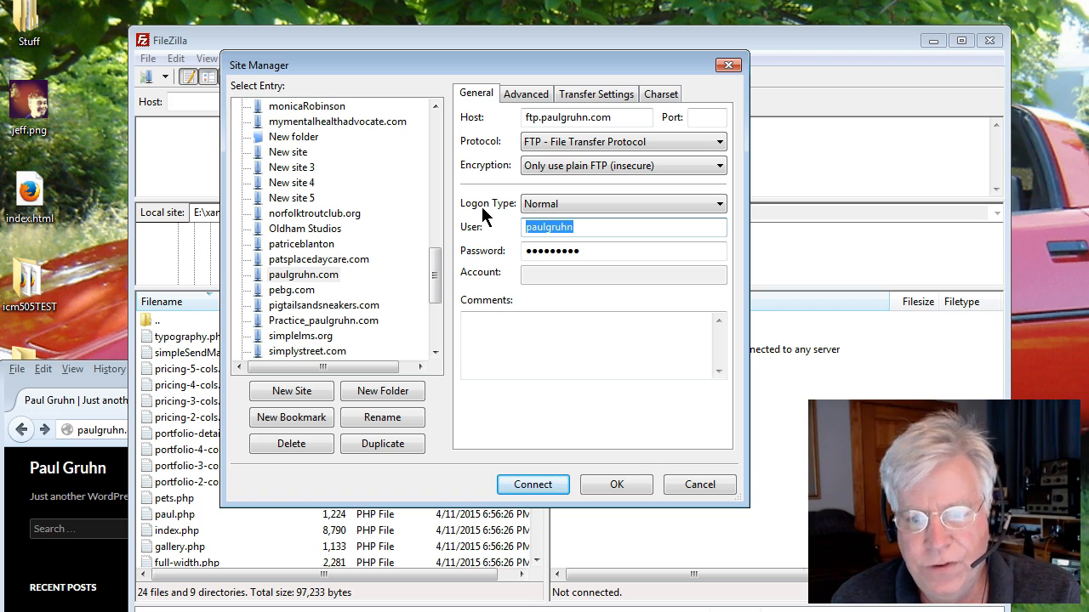
left_click(601, 251)
left_click_drag(600, 250, 506, 249)
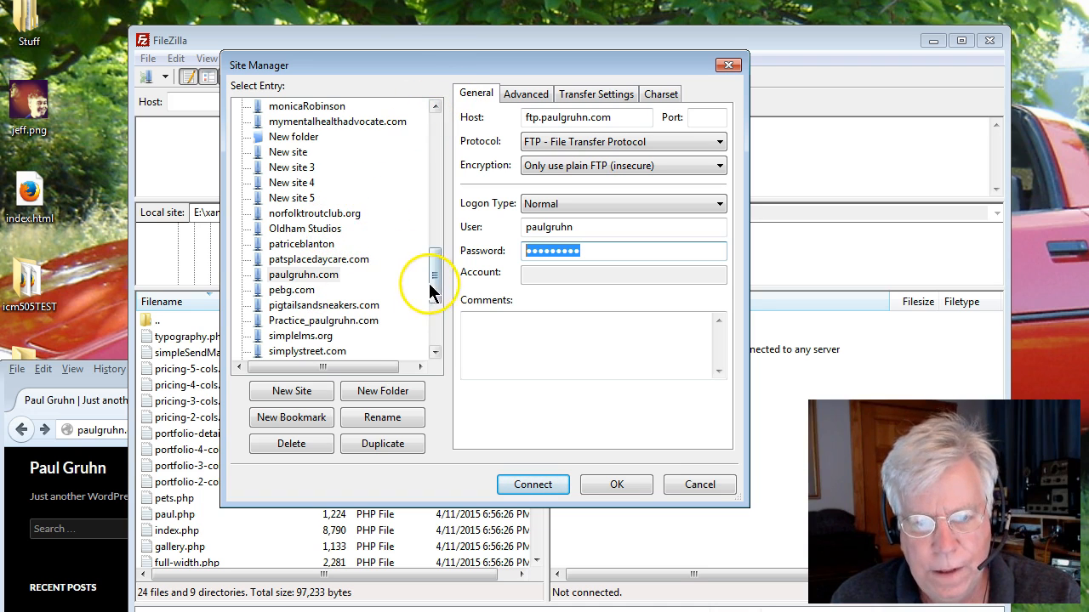
scroll(432, 290, "up", 2)
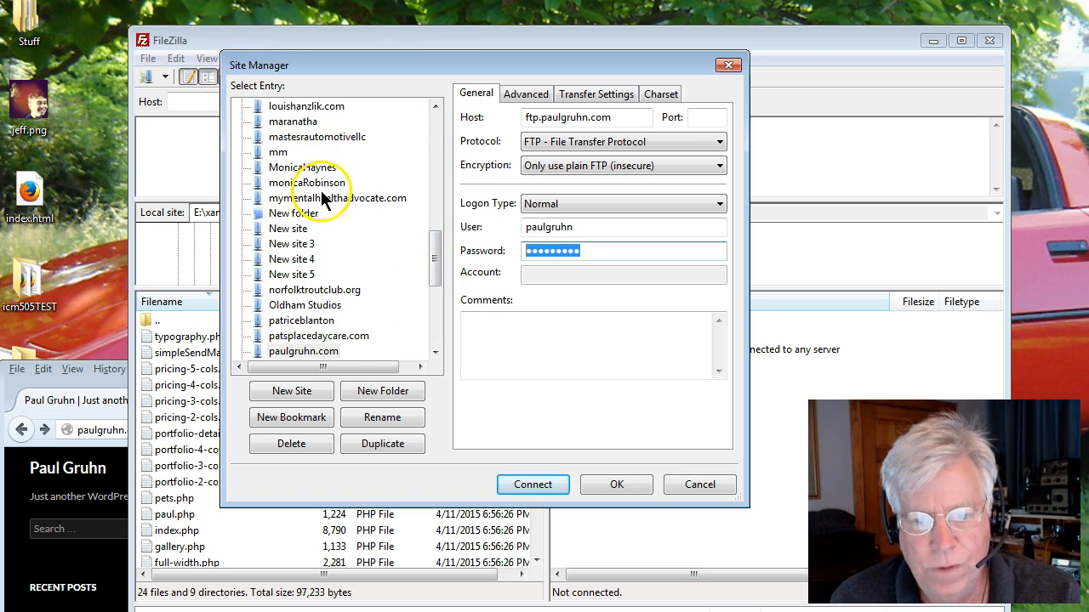
Connect to the paulgruhn.com server using the saved site entry.
left_click(533, 484)
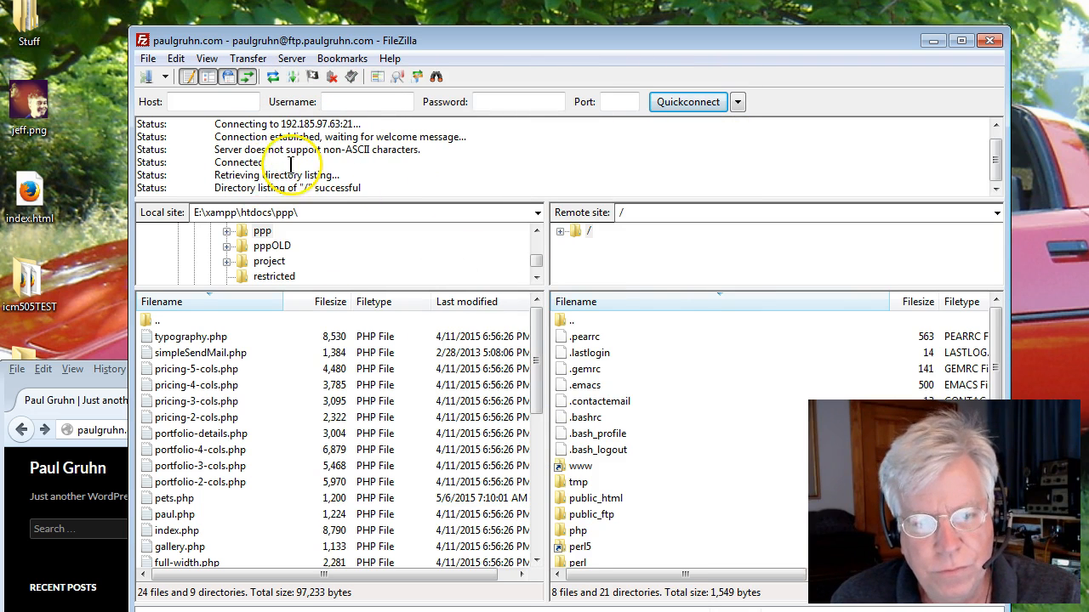
left_click_drag(218, 186, 367, 189)
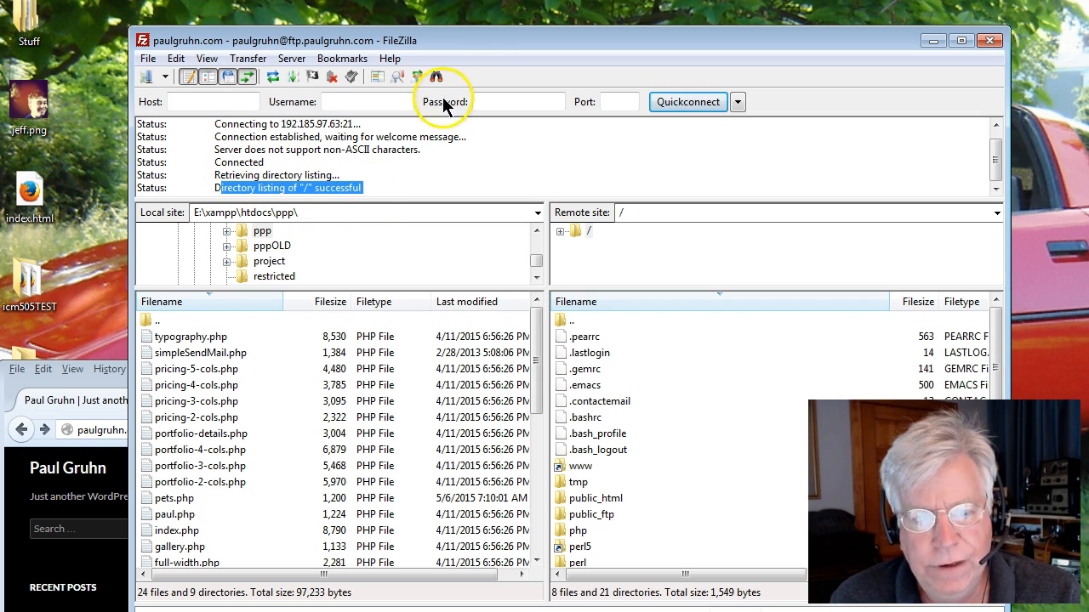
Reposition and resize the FileZilla window so the remote file list fits beside the desktop.
left_click_drag(474, 45, 406, 0)
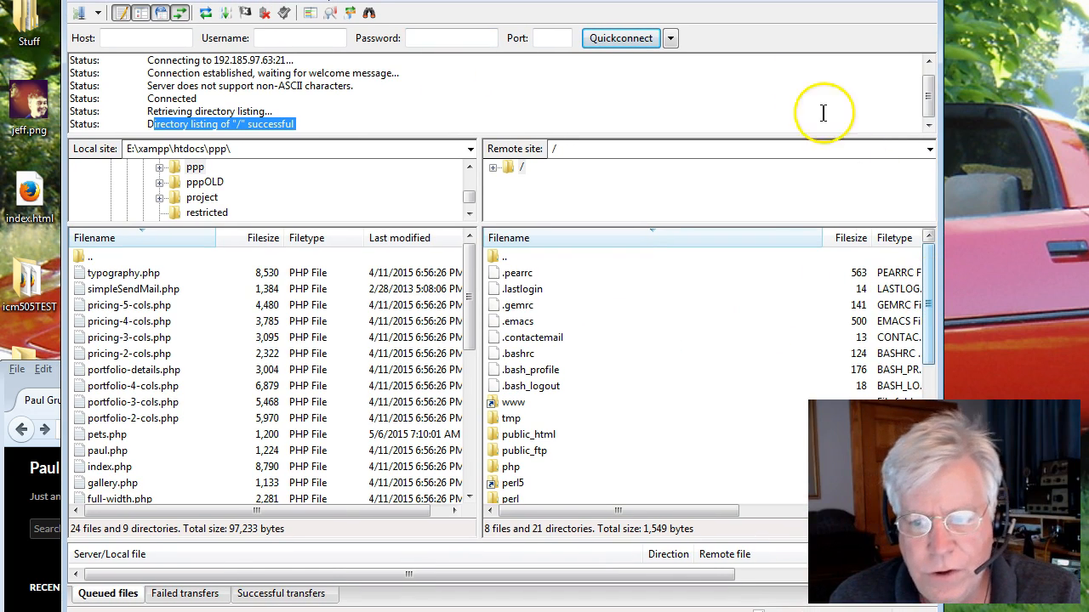
left_click_drag(940, 35, 814, 36)
left_click_drag(681, 0, 631, 2)
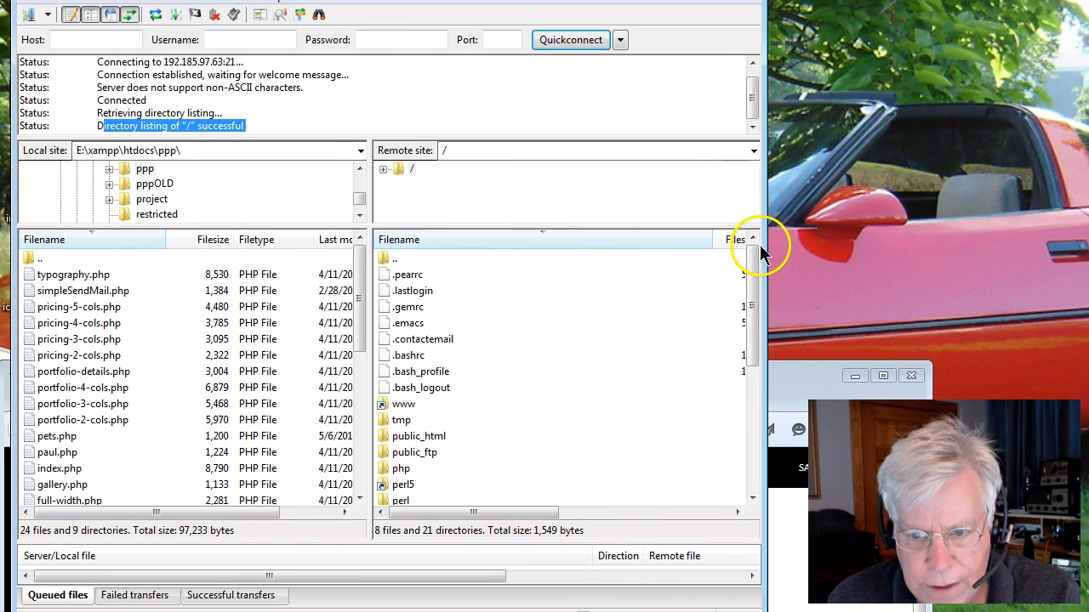
left_click_drag(764, 245, 922, 244)
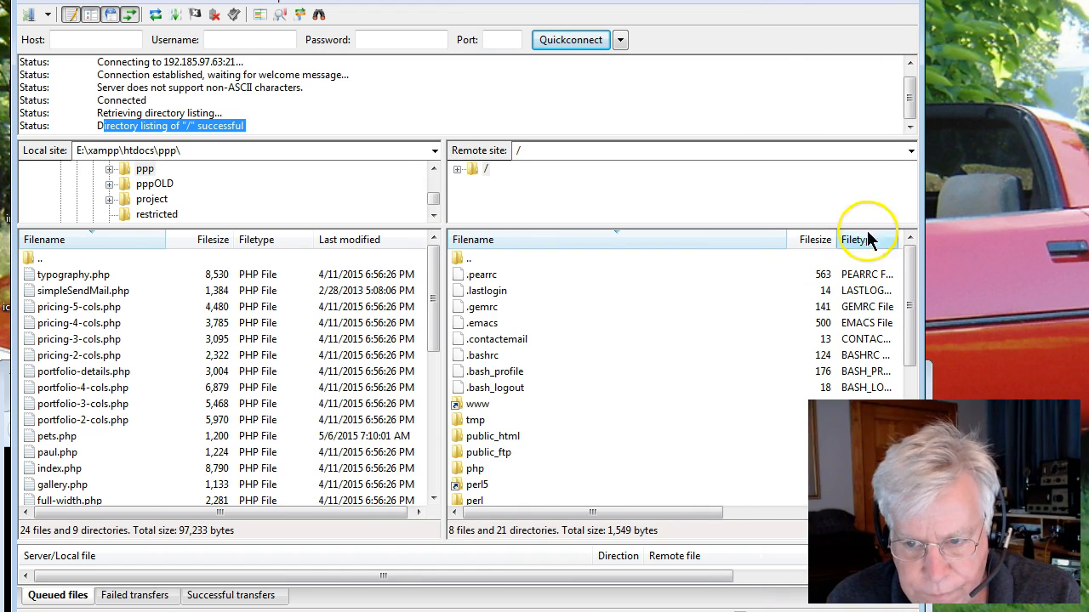
left_click_drag(770, 2, 738, 2)
left_click_drag(891, 186, 779, 183)
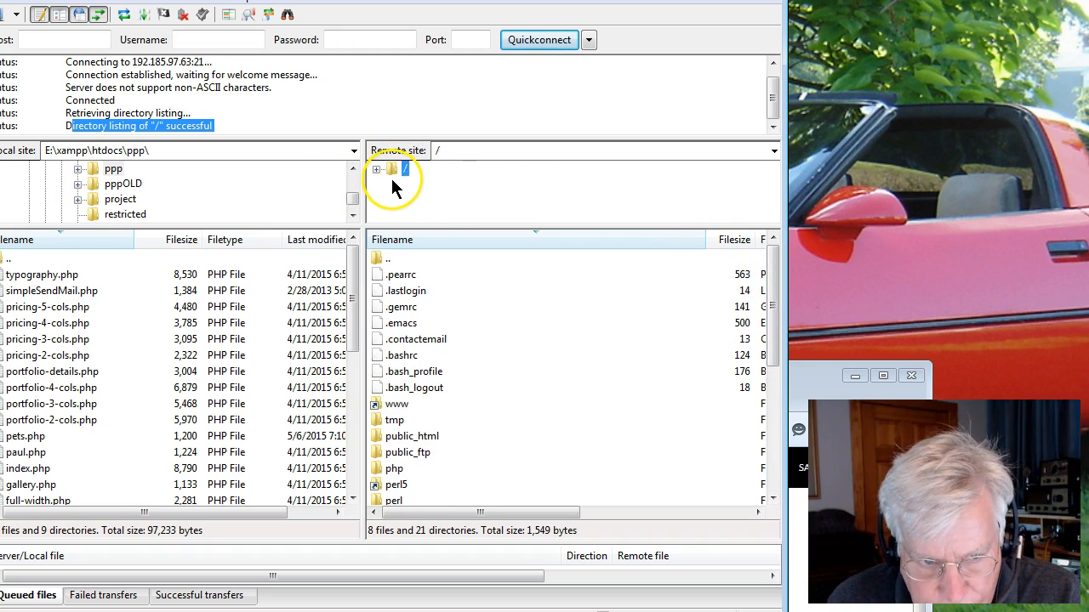
Expand the remote root folder and browse its subfolders such as mail, perl, php and public_html.
left_click(447, 323)
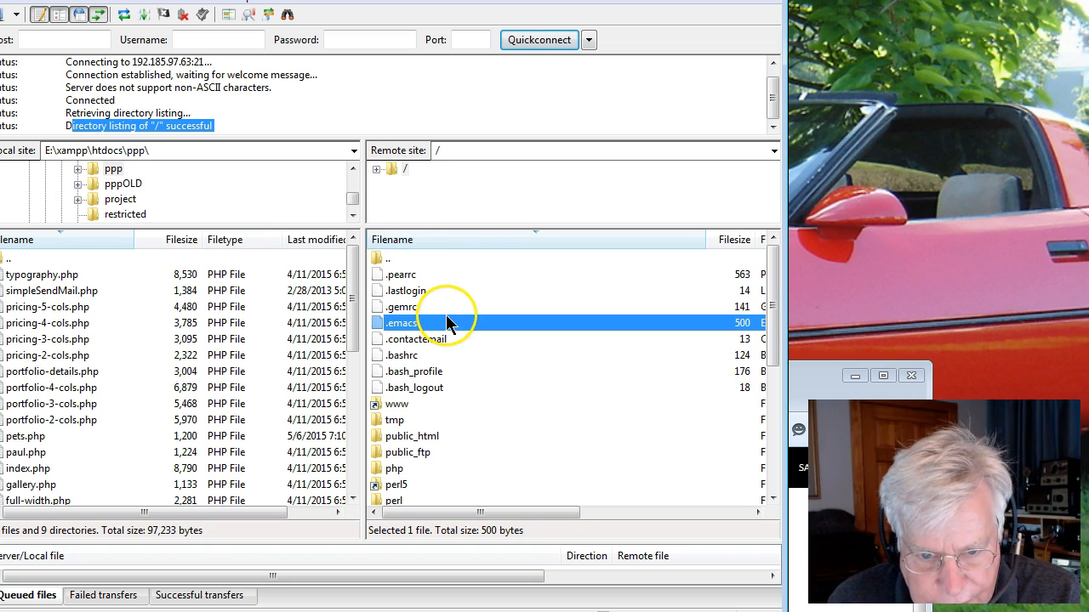
left_click(377, 169)
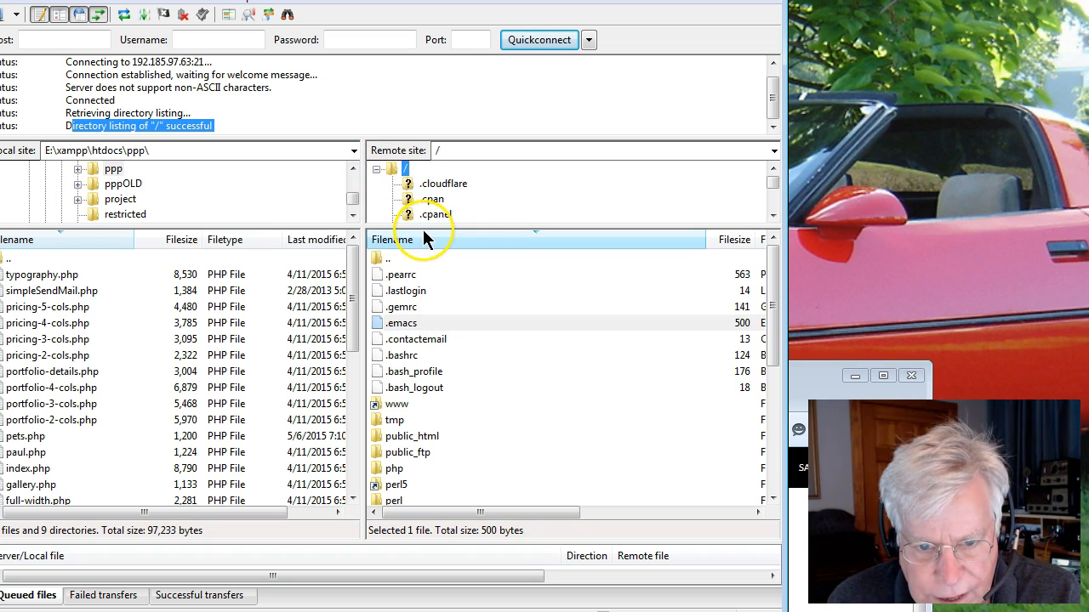
left_click_drag(423, 223, 404, 330)
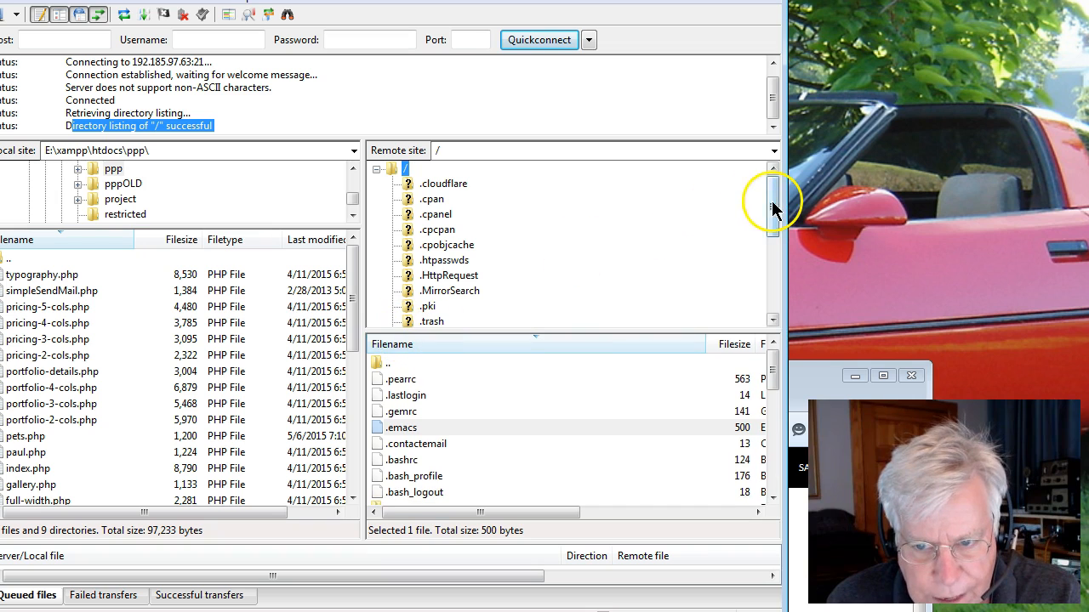
left_click_drag(772, 204, 760, 272)
left_click(429, 229)
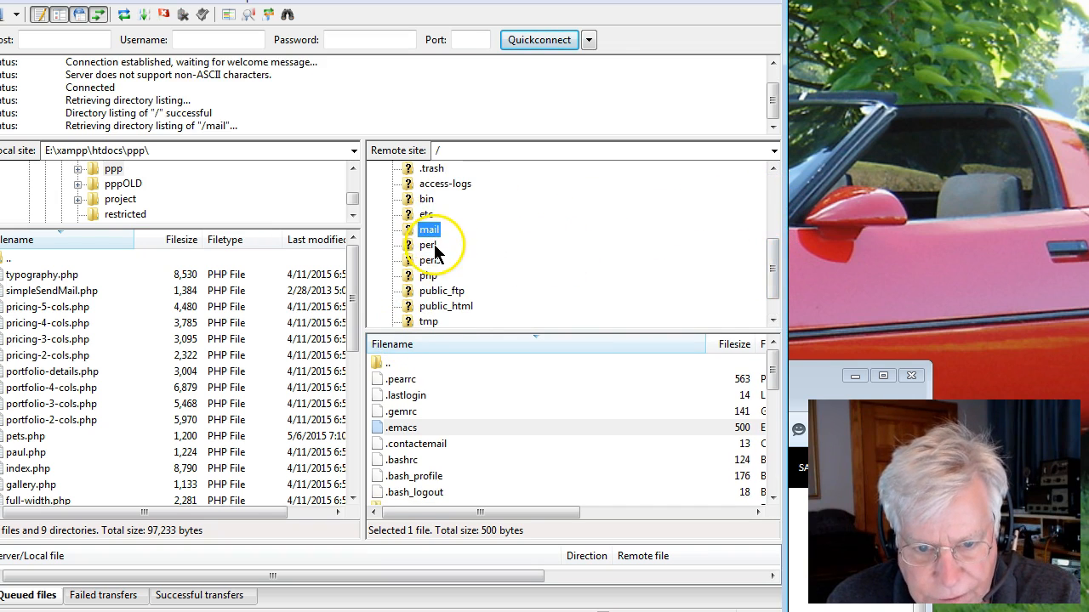
left_click(429, 245)
left_click(429, 275)
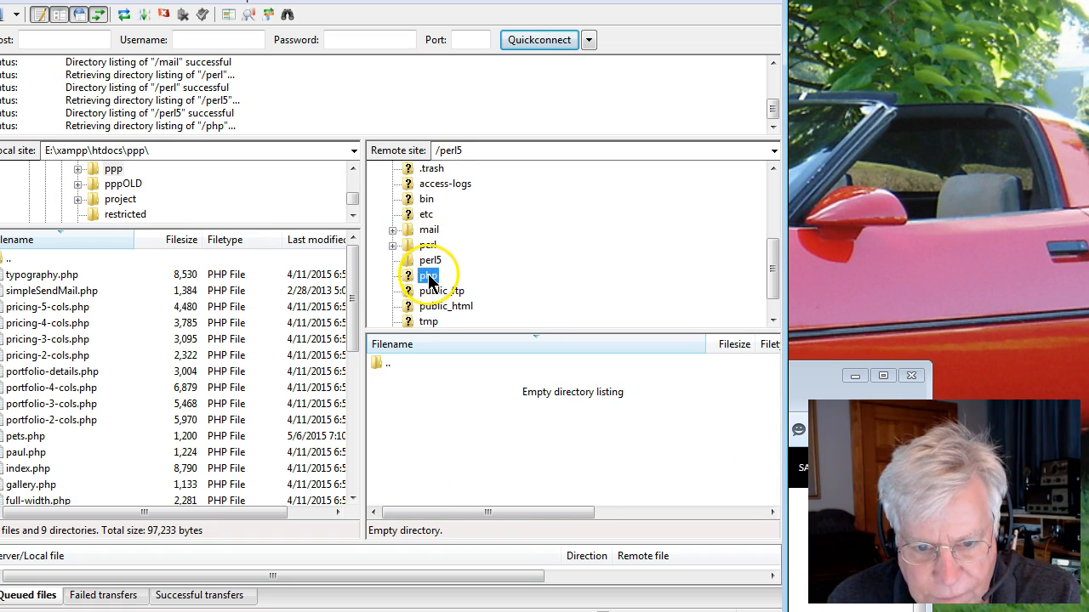
left_click(448, 304)
left_click_drag(773, 269, 769, 285)
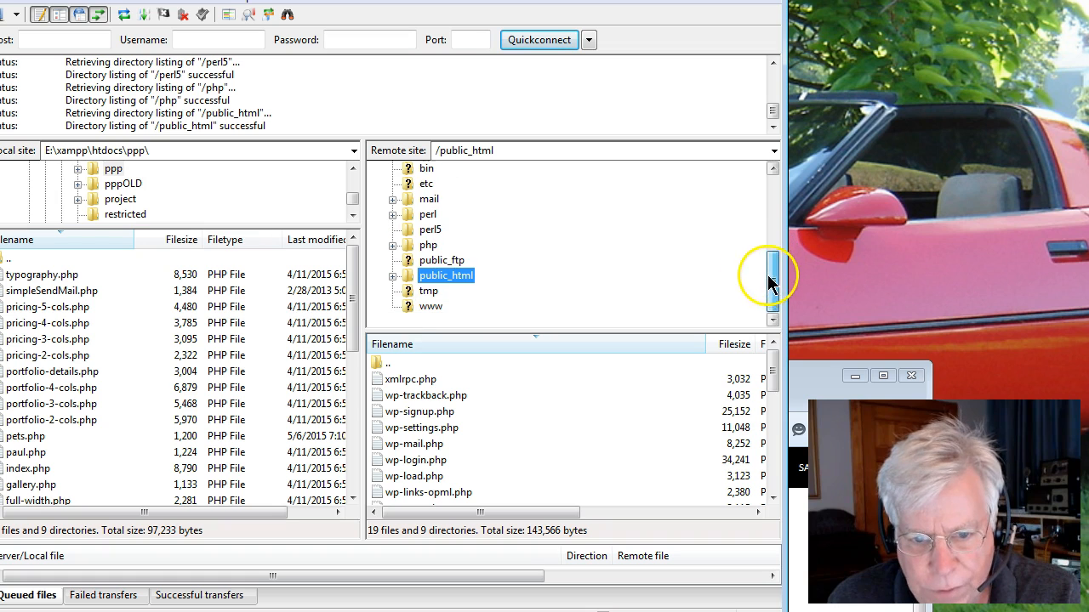
Open the remote www folder and scroll through its files and subfolders.
left_click(430, 306)
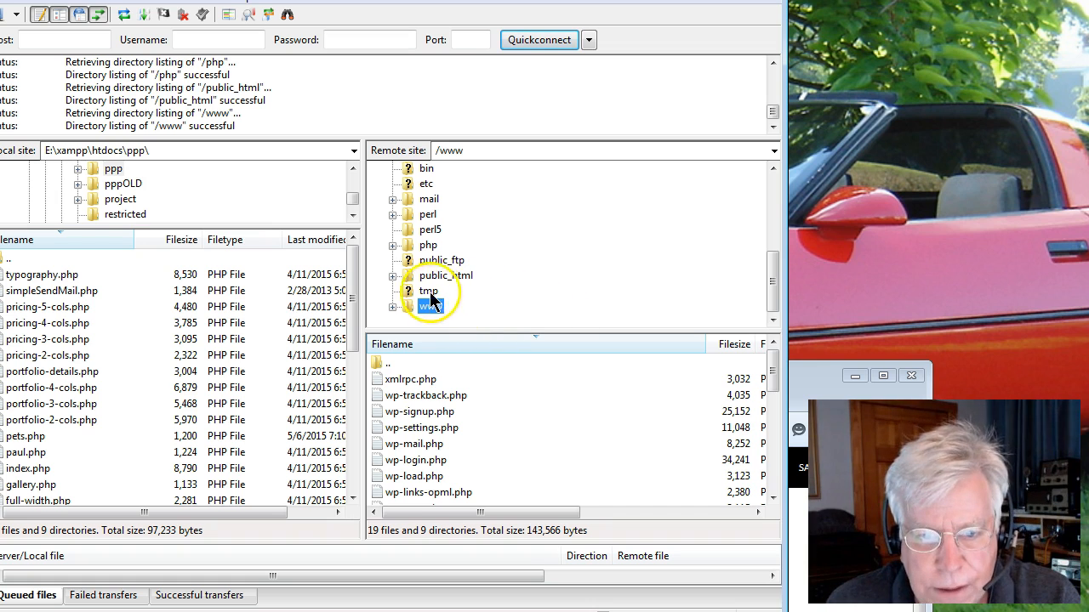
left_click(392, 307)
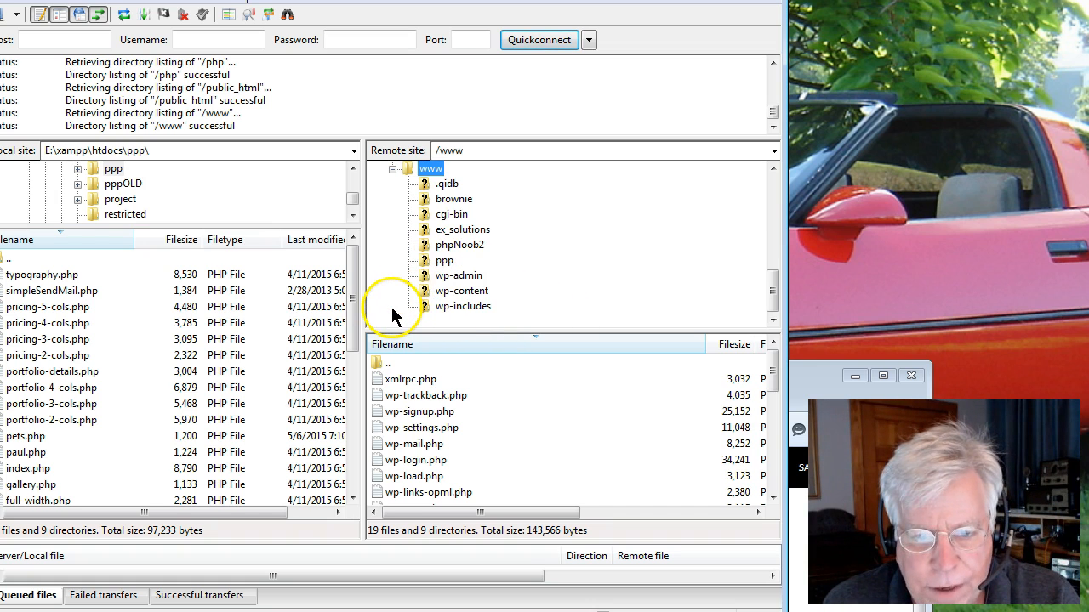
double_click(414, 169)
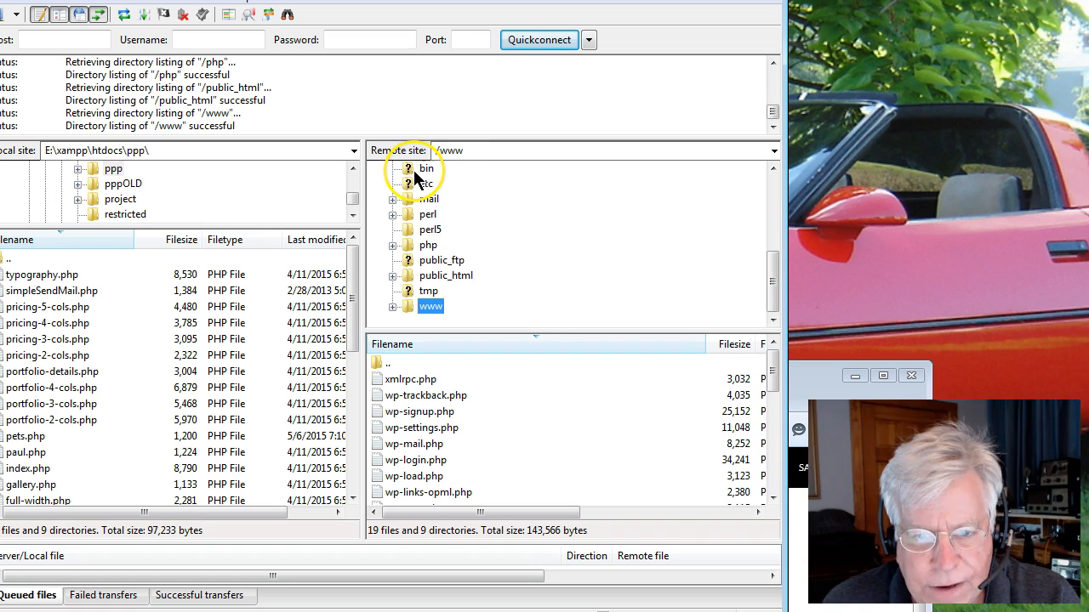
left_click(392, 307)
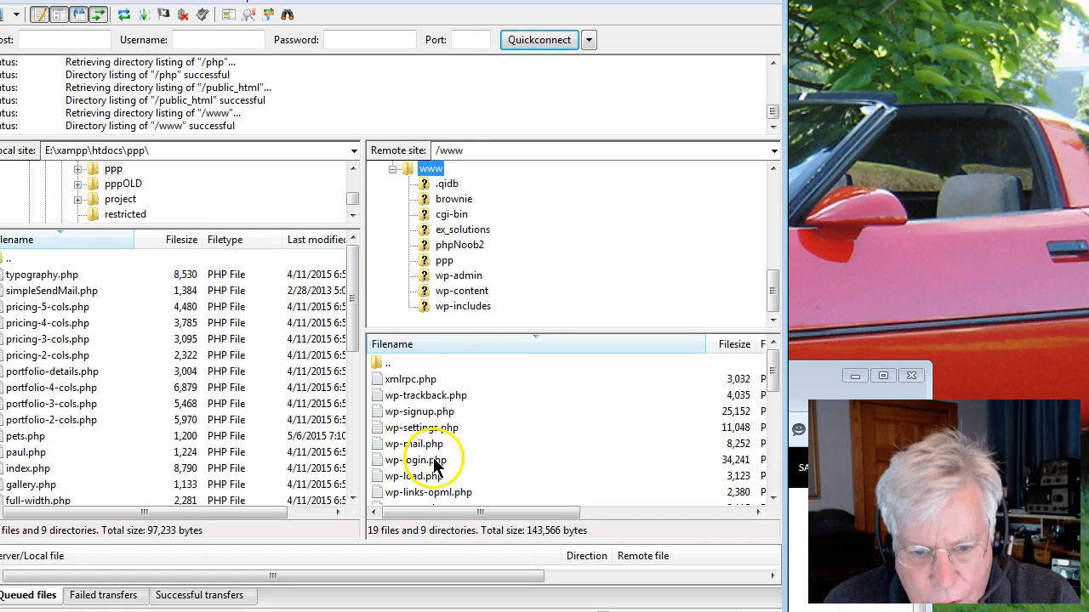
left_click_drag(769, 378, 781, 470)
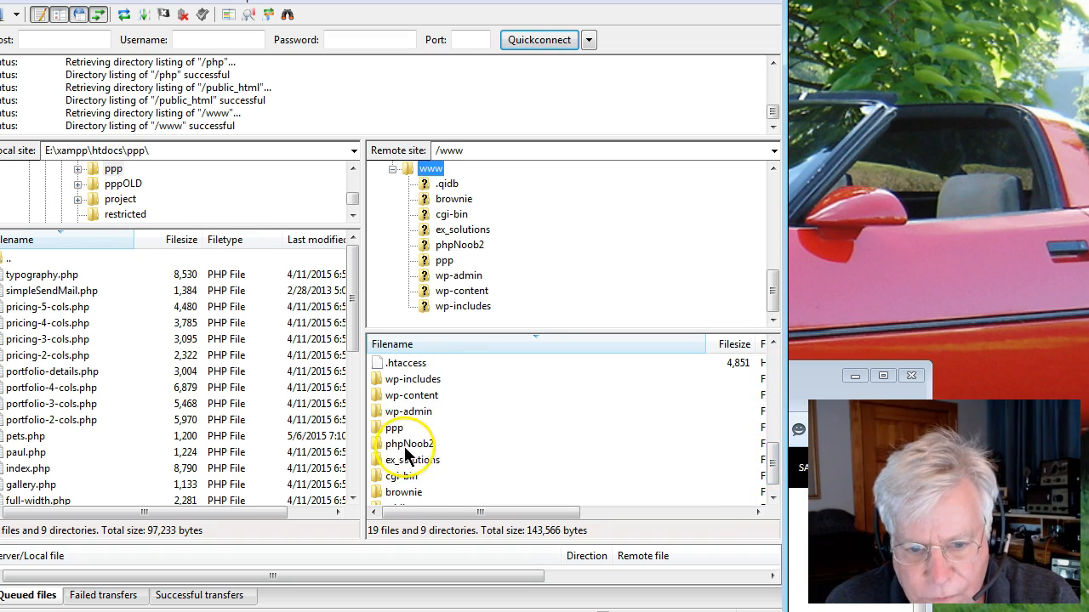
left_click_drag(768, 462, 765, 354)
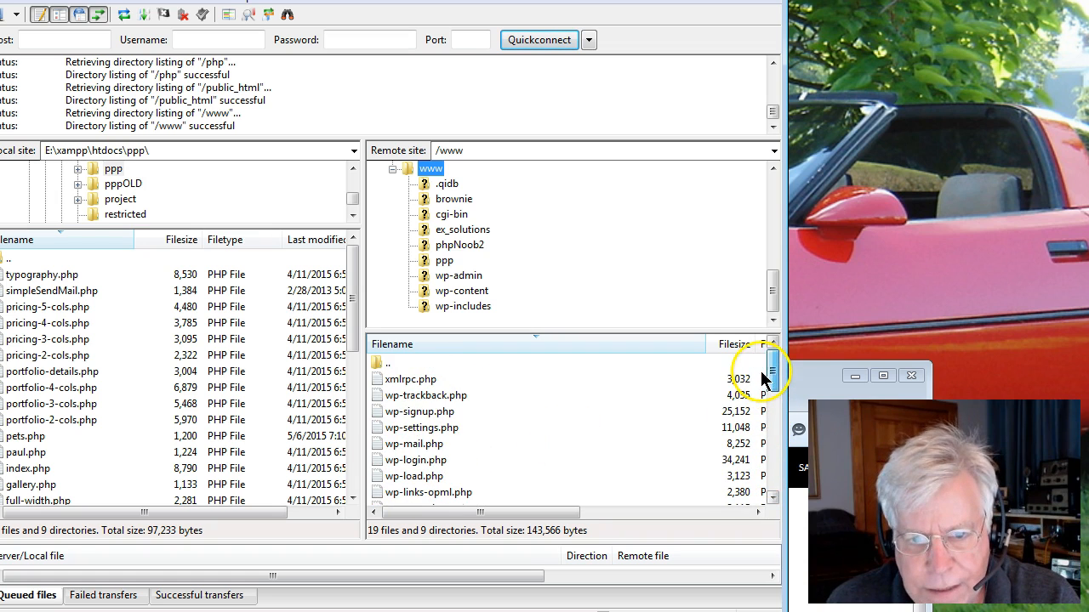
Bring the browser forward to check the paulgruhn.com address, then move it aside again.
left_click(511, 611)
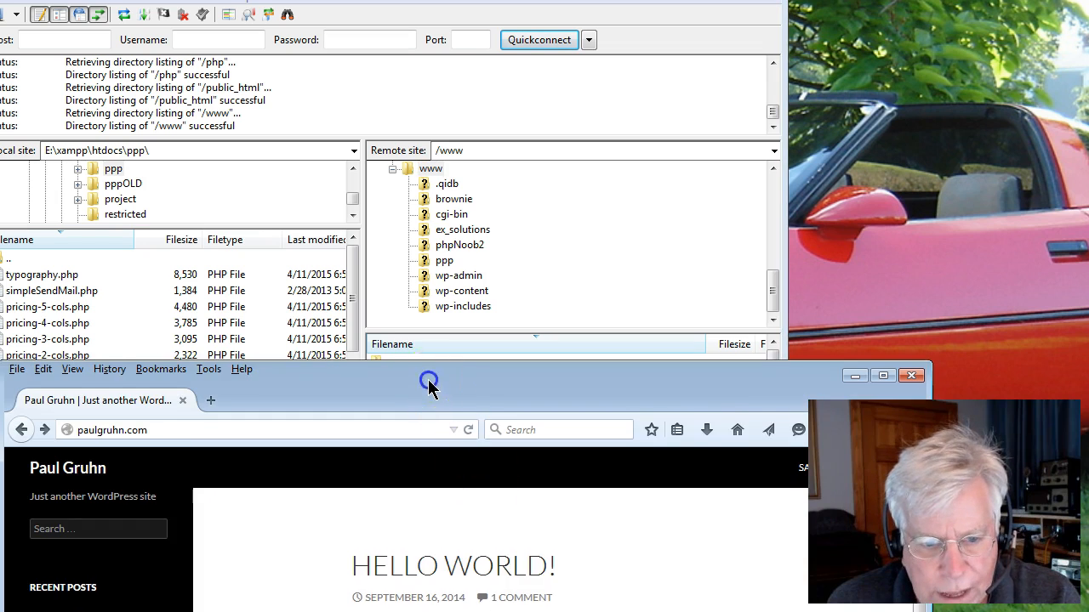
left_click_drag(429, 381, 614, 233)
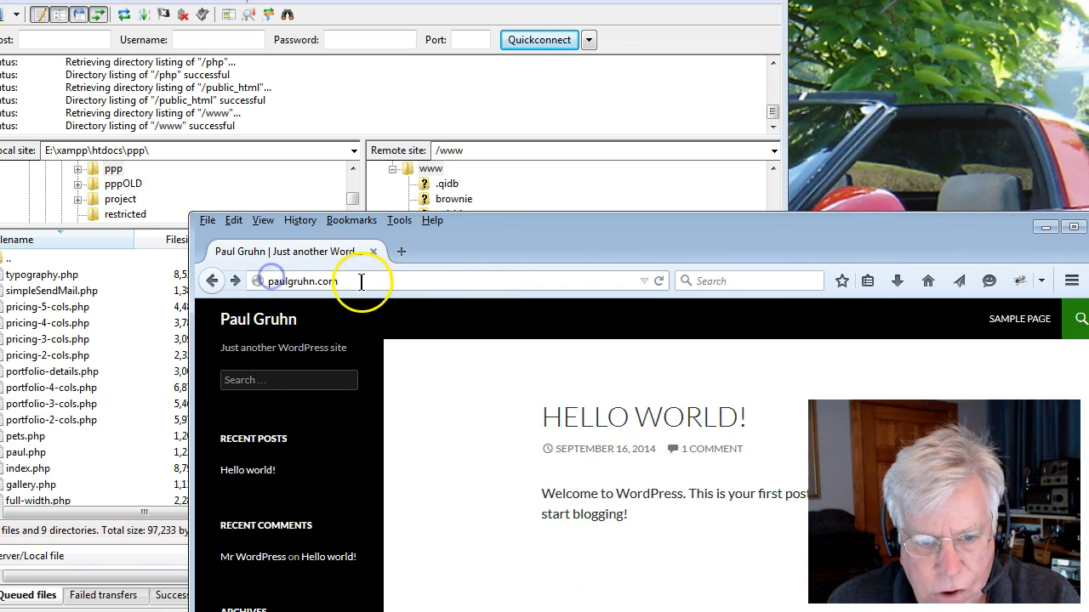
left_click(265, 282)
left_click(363, 283)
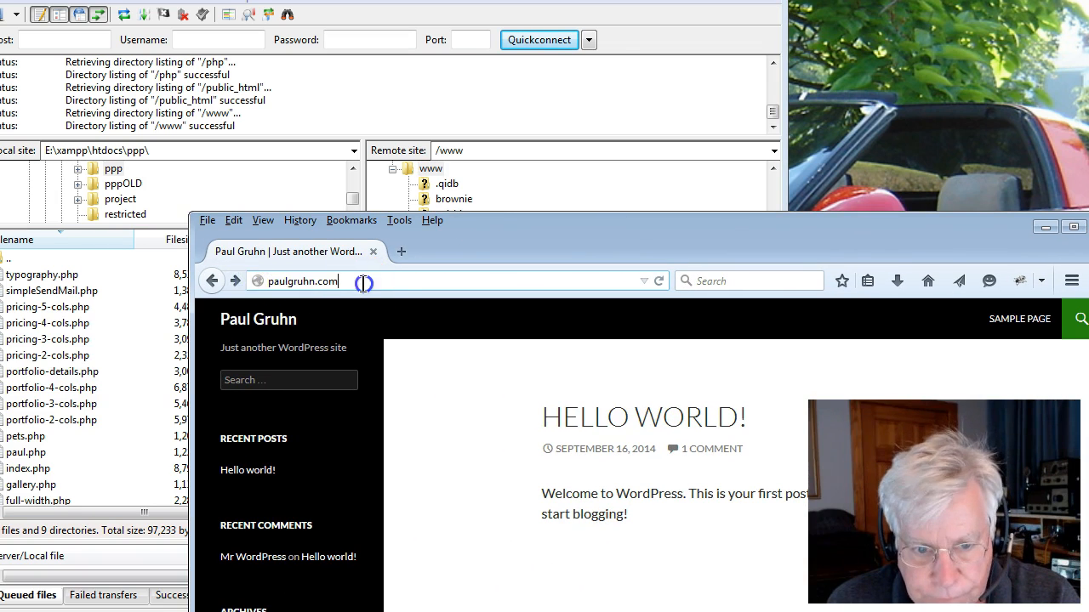
left_click(511, 230)
left_click_drag(511, 231, 549, 553)
Navigate the remote site from the root back into the www folder and view its file list.
left_click(458, 152)
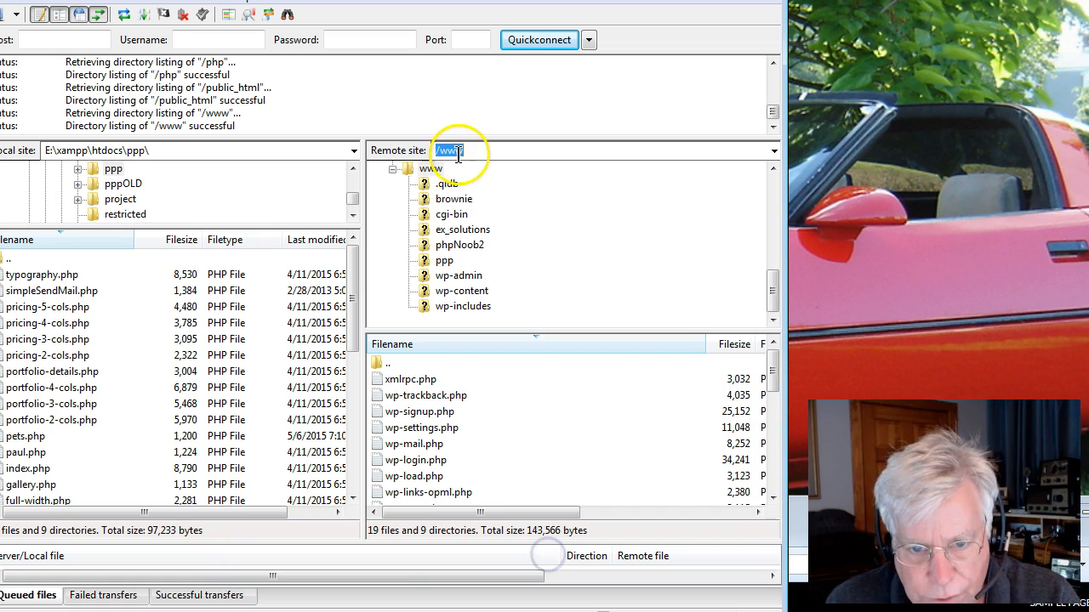
left_click_drag(774, 293, 406, 170)
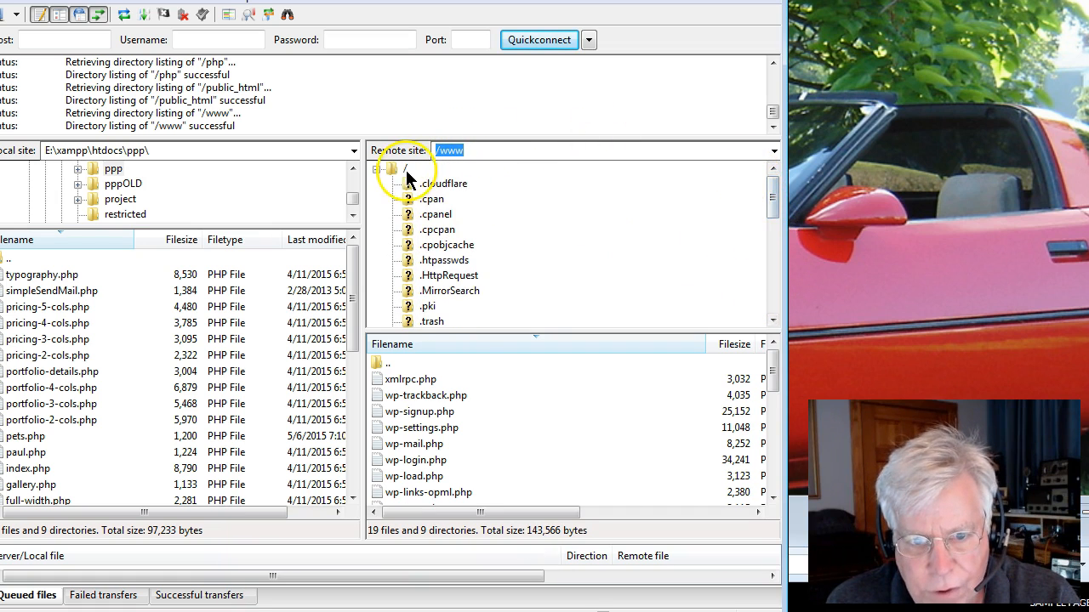
double_click(390, 170)
left_click(444, 152)
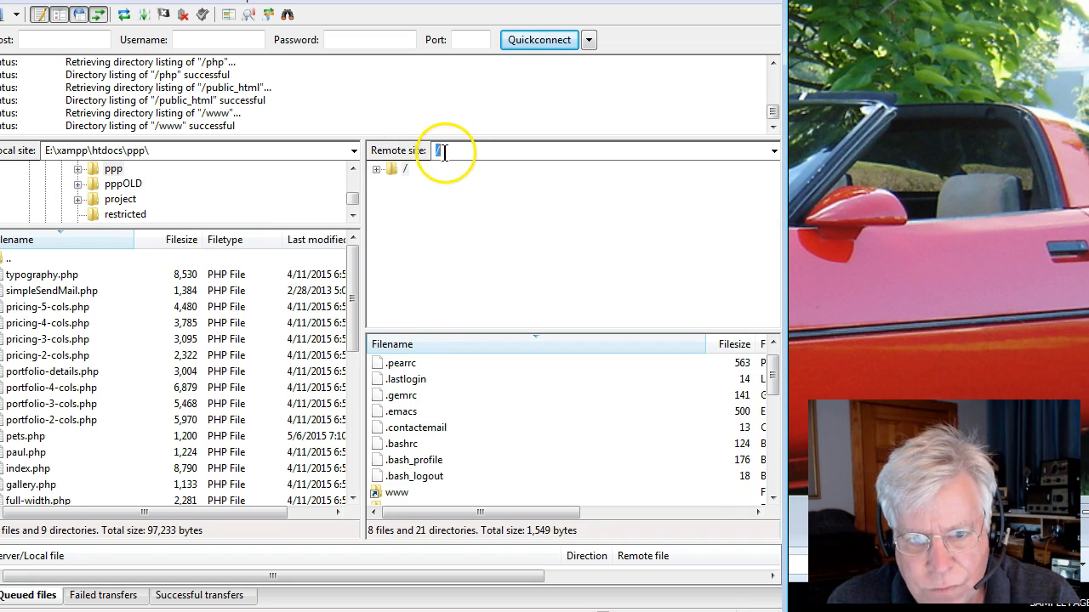
left_click(376, 169)
scroll(487, 251, "down", 3)
double_click(428, 307)
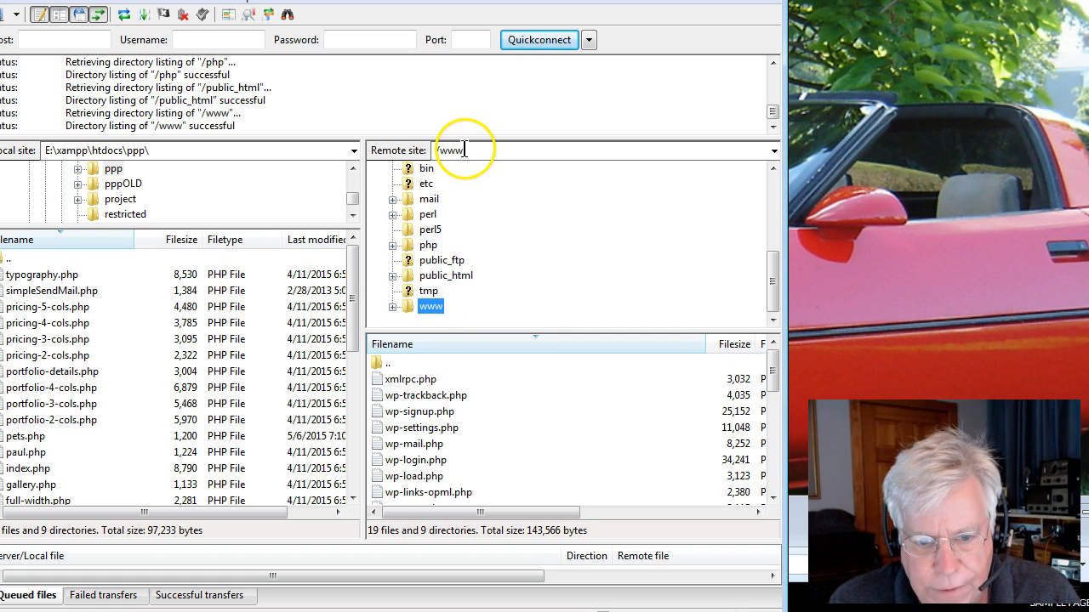
left_click_drag(498, 330, 499, 231)
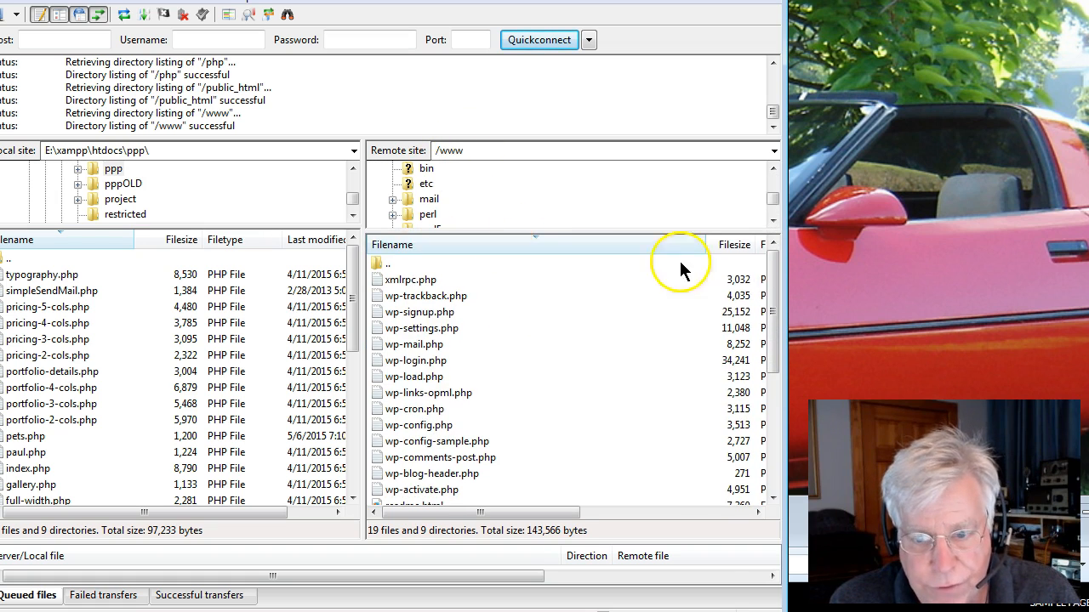
Rename the remote index.php file in the www folder to indexGG.php.
left_click_drag(772, 298, 779, 430)
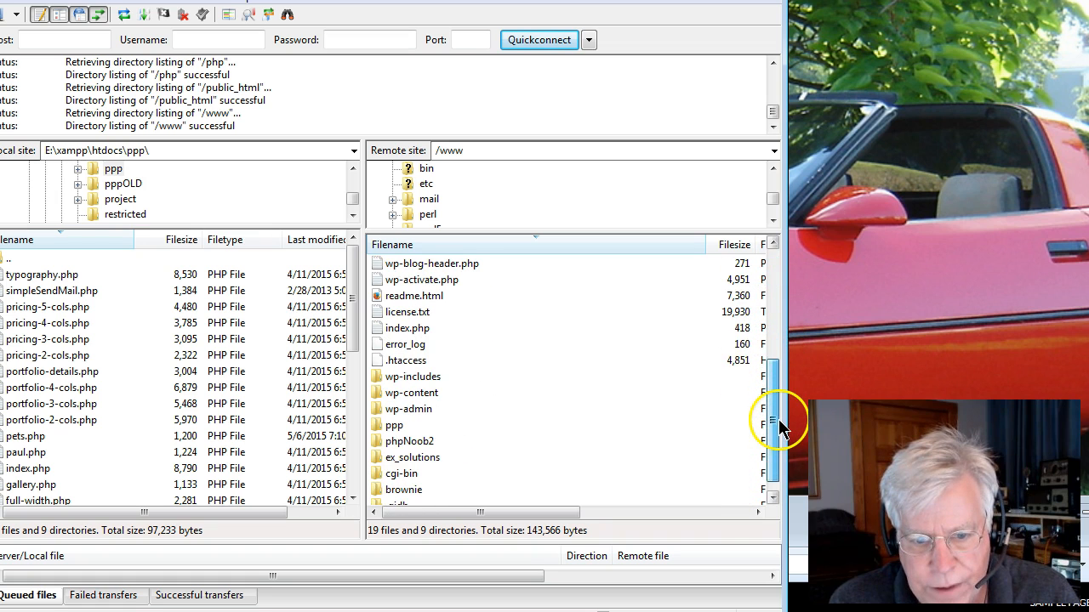
left_click(407, 329)
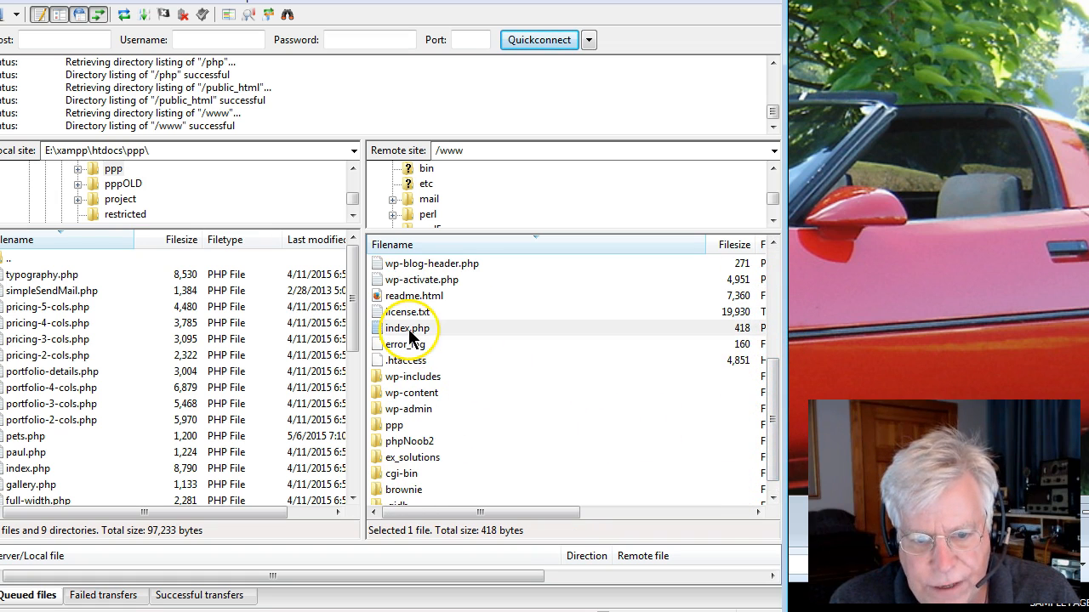
left_click(438, 611)
left_click_drag(582, 508, 492, 453)
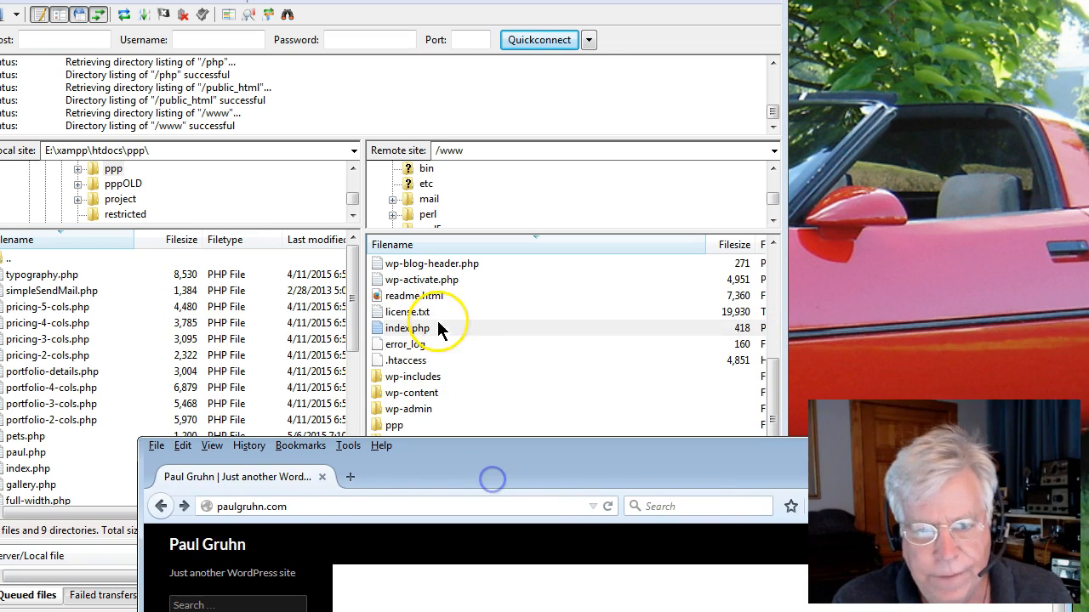
left_click(407, 332)
right_click(407, 331)
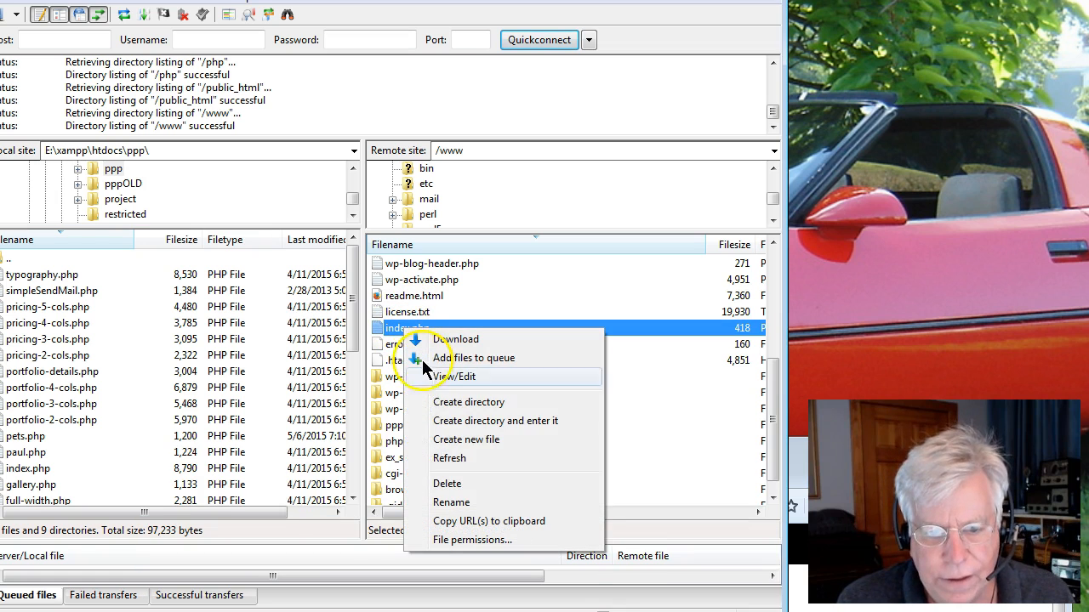
left_click(448, 503)
key("End")
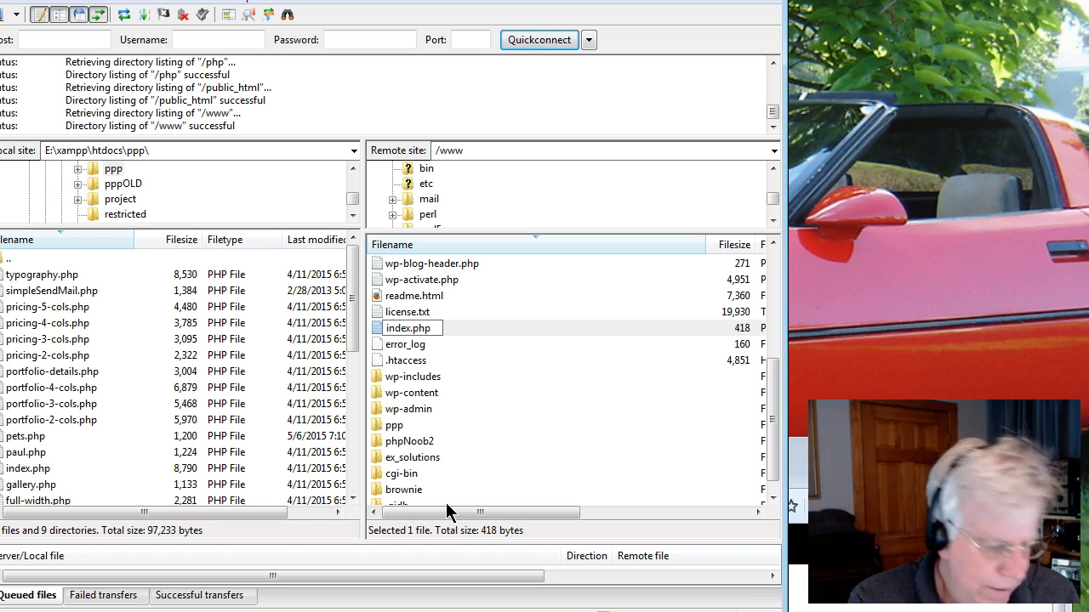
type("GG")
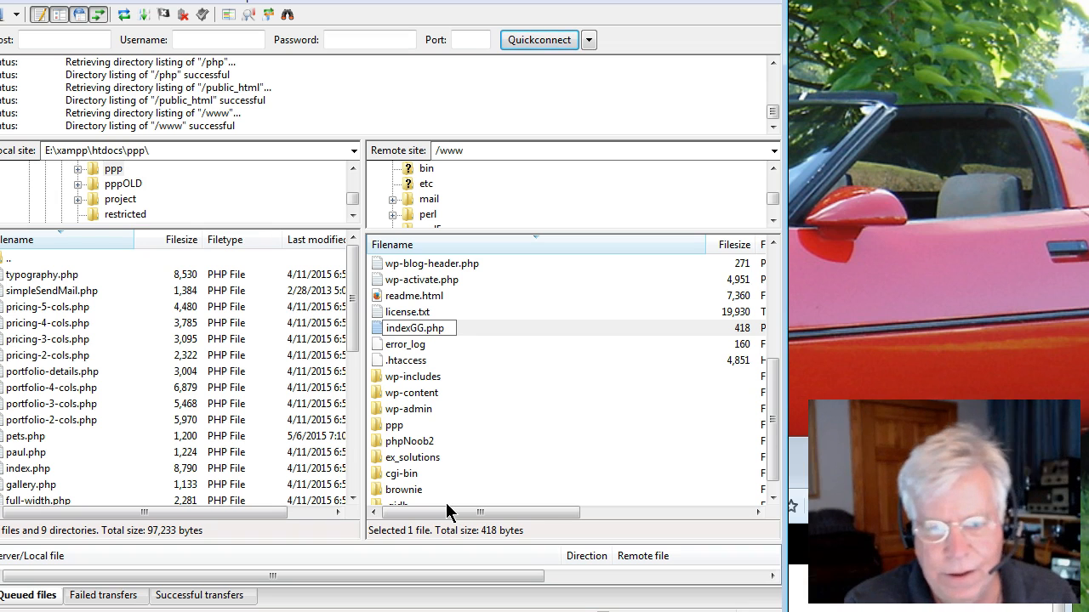
key("Return")
Bring the browser forward and reload paulgruhn.com to check how the site responds.
left_click(433, 611)
left_click_drag(603, 474, 519, 91)
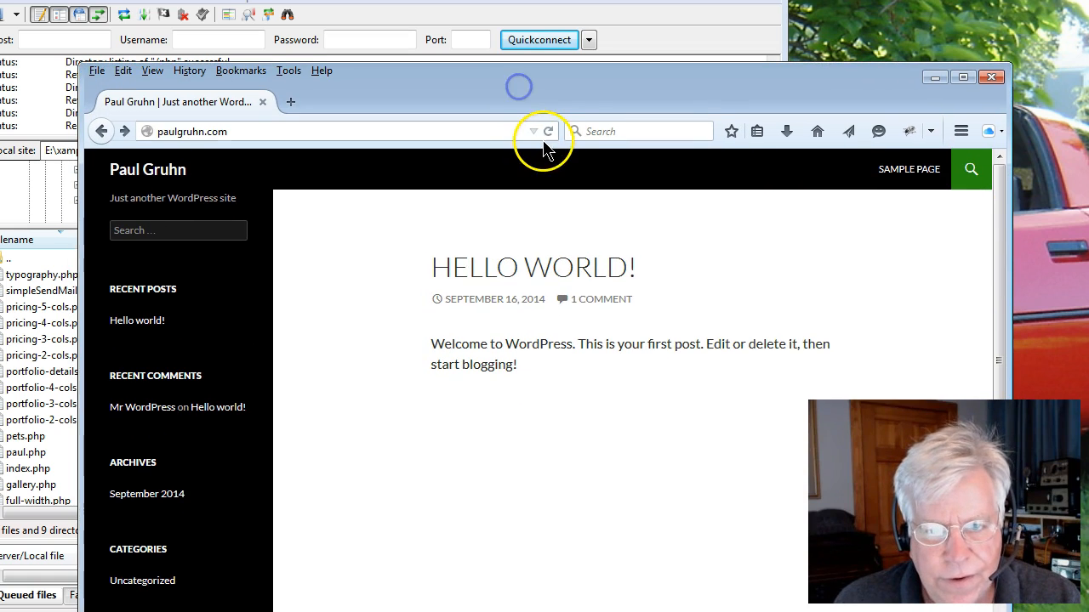
left_click(549, 131)
left_click(549, 132)
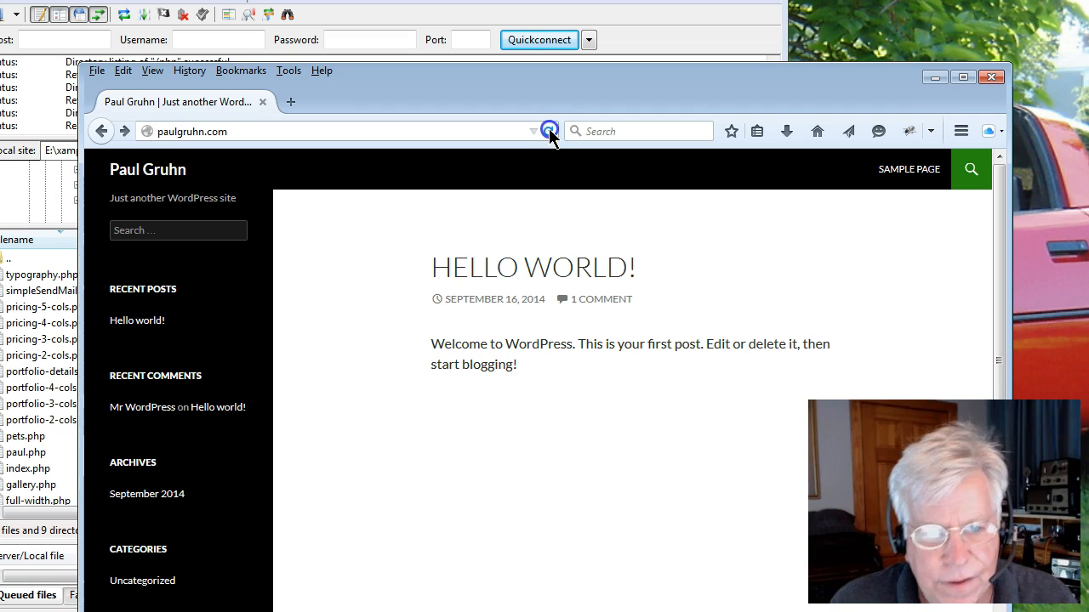
left_click(549, 132, "ctrl")
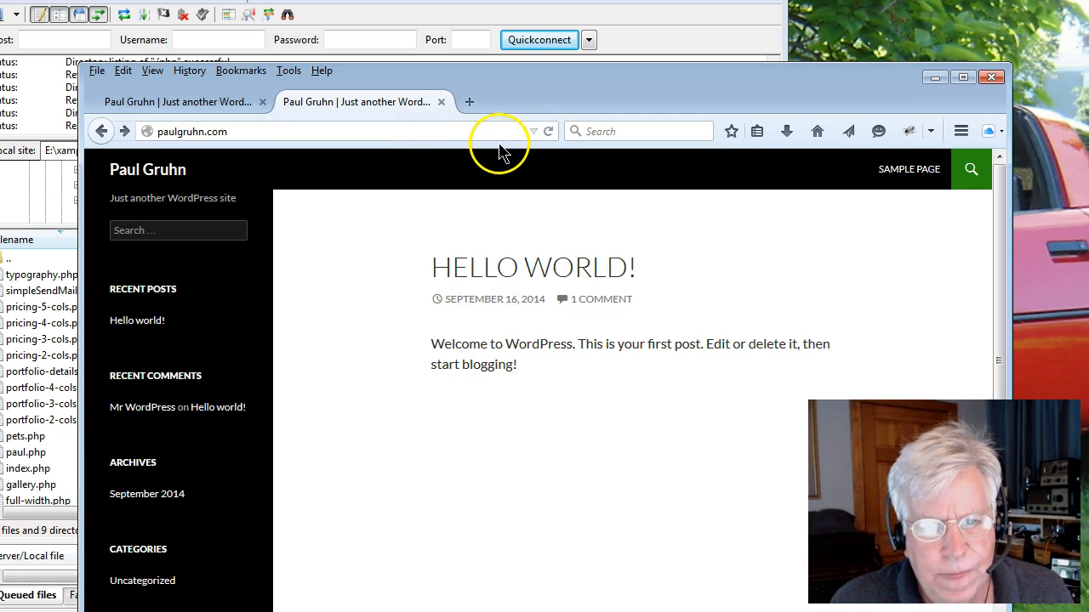
left_click(545, 130, "ctrl")
left_click_drag(542, 81, 536, 136)
left_click(612, 154)
left_click_drag(612, 155, 620, 469)
Scroll through the remote www file list.
left_click(542, 355)
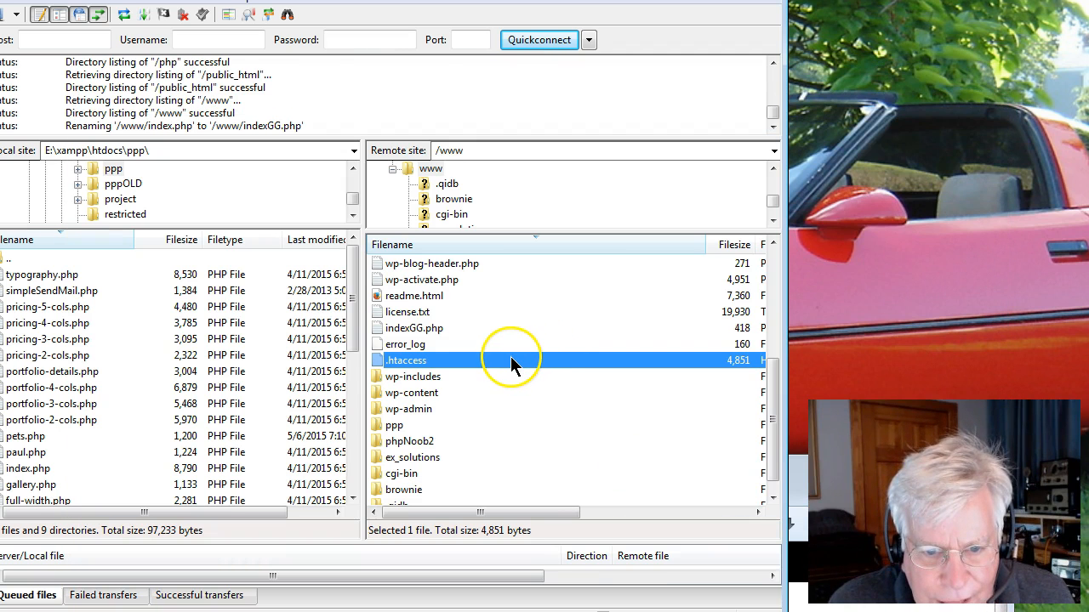
scroll(507, 358, "up", 4)
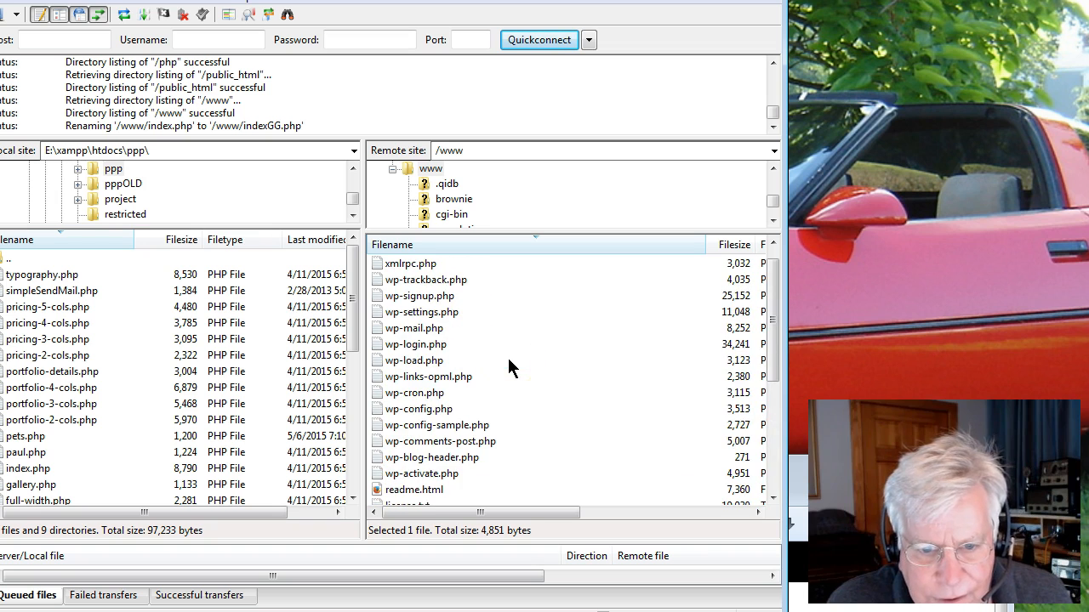
scroll(506, 362, "down", 4)
scroll(507, 364, "down", 1)
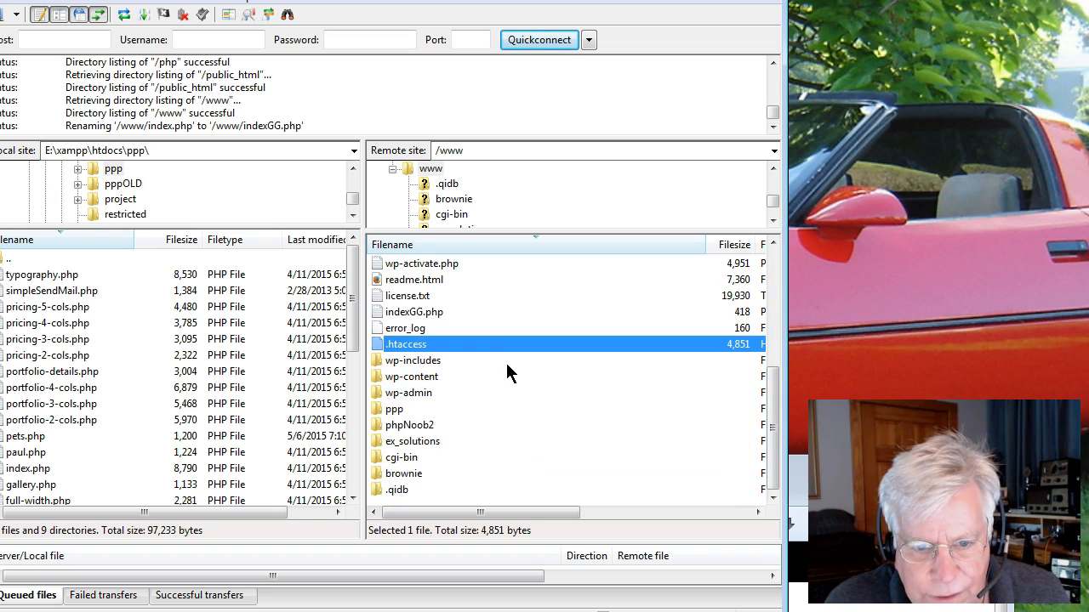
scroll(507, 365, "up", 4)
scroll(508, 375, "up", 1)
scroll(507, 375, "down", 3)
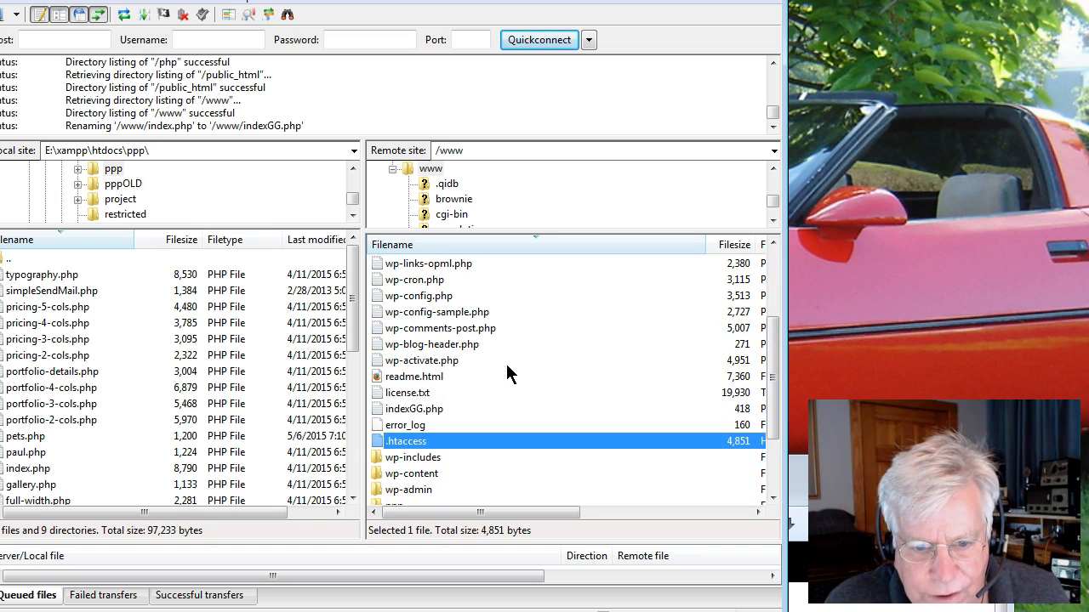
Rename the remote indexGG.php file to indexphp.
left_click(422, 410)
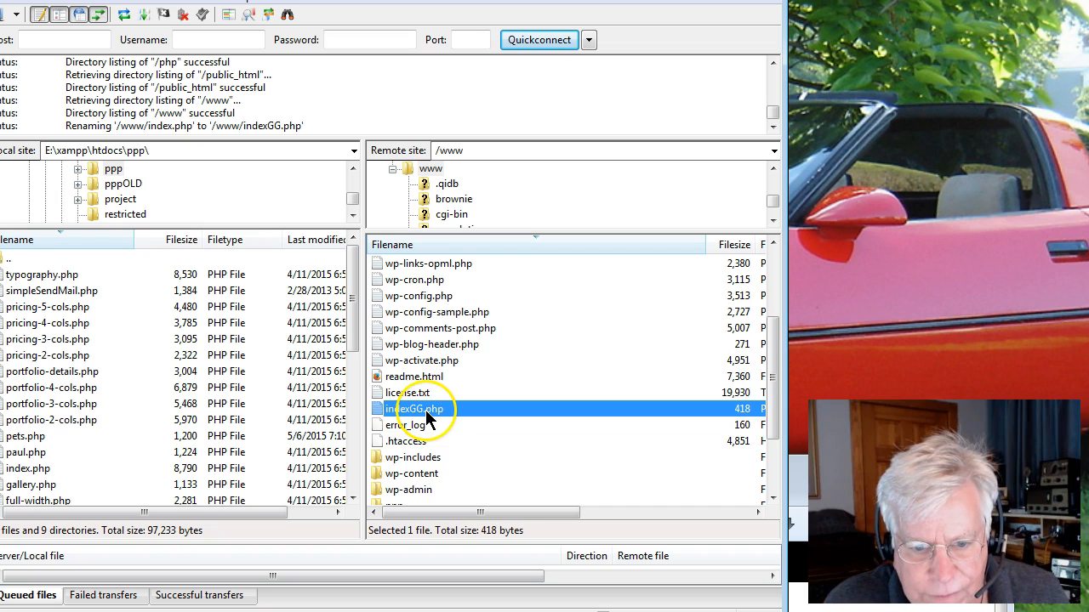
left_click(420, 409)
right_click(420, 412)
left_click(405, 414)
left_click_drag(416, 409, 425, 408)
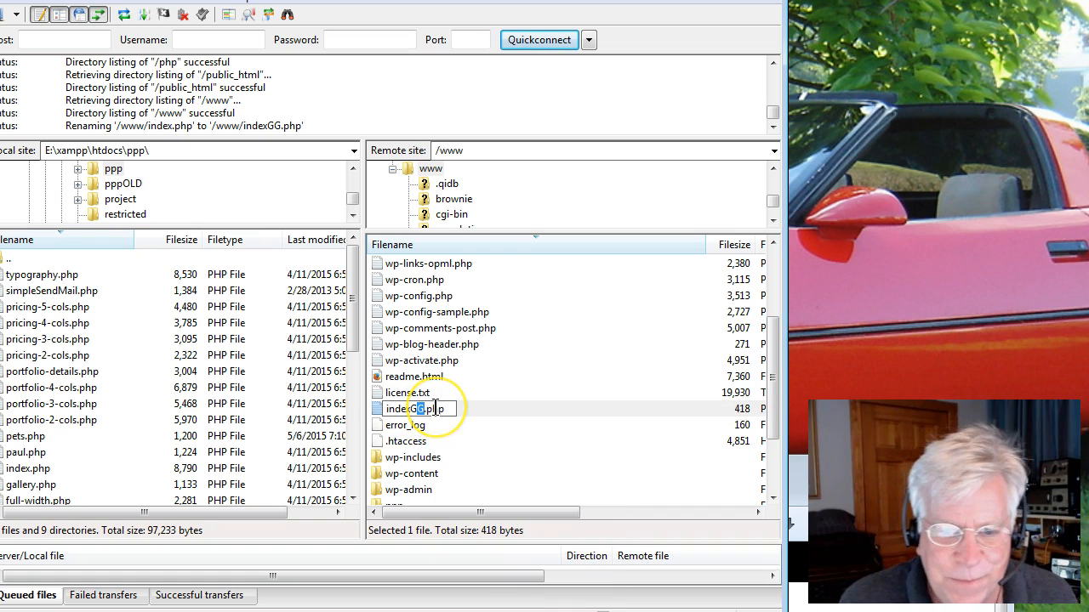
key("BackSpace")
key("BackSpace")
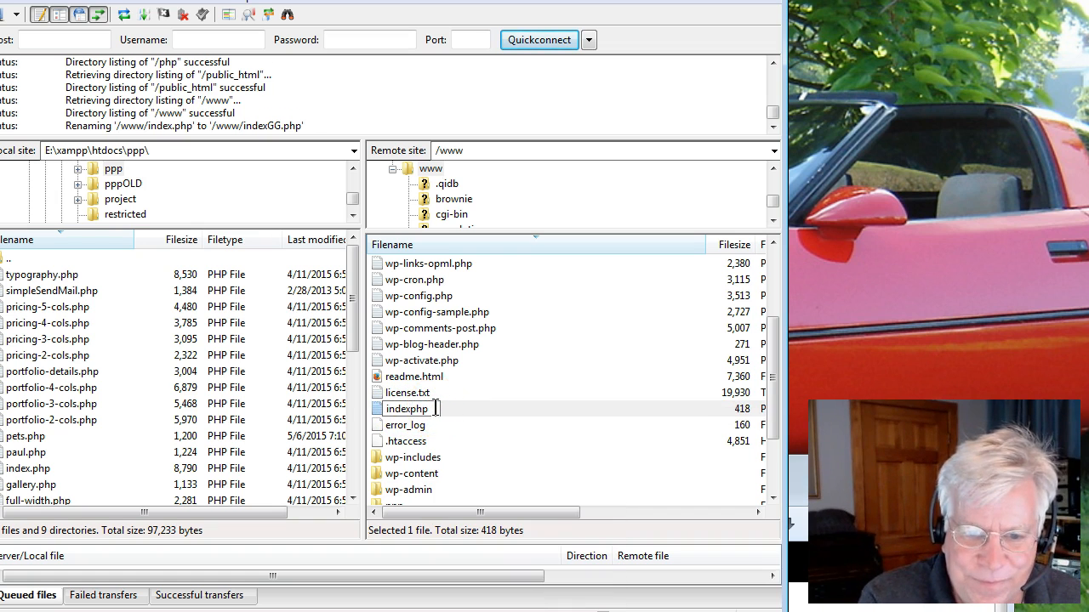
key("Return")
Switch to the browser to reload paulgruhn.com, then return to the remote file list.
key("alt+Tab")
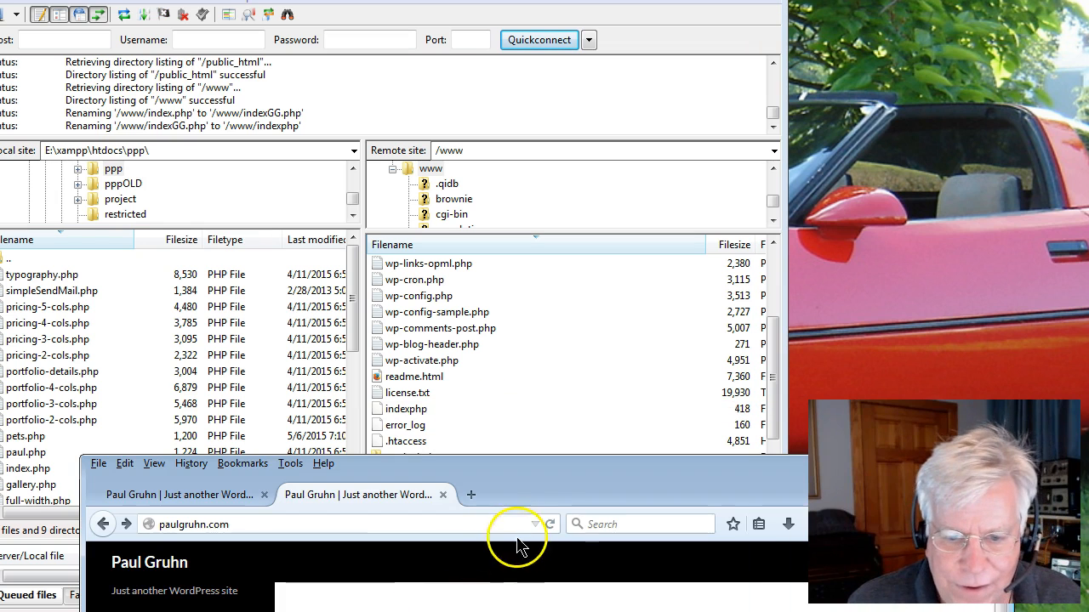
left_click(545, 521)
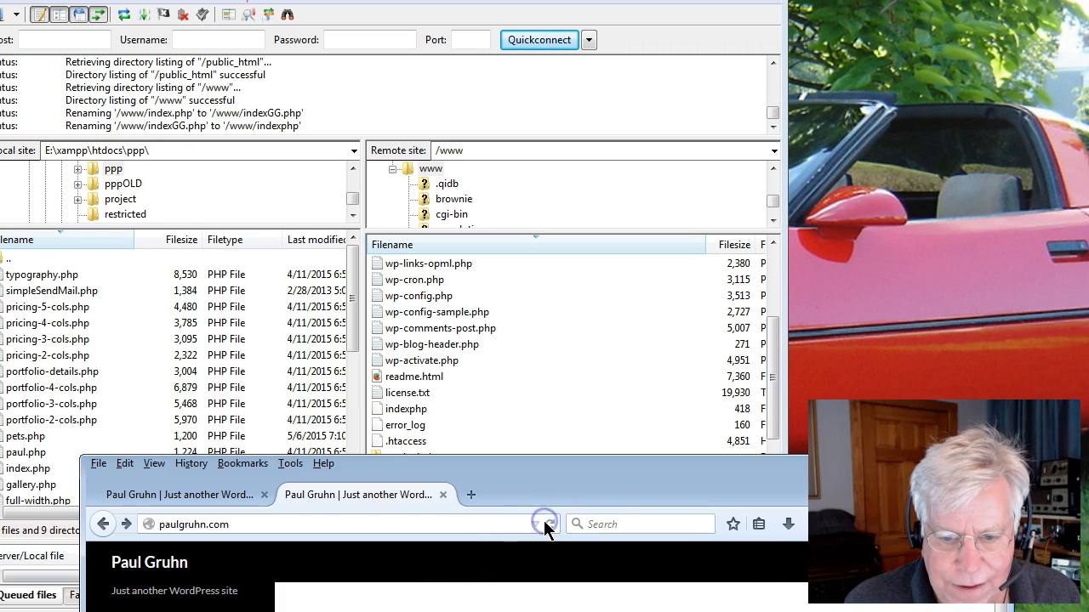
left_click(508, 377)
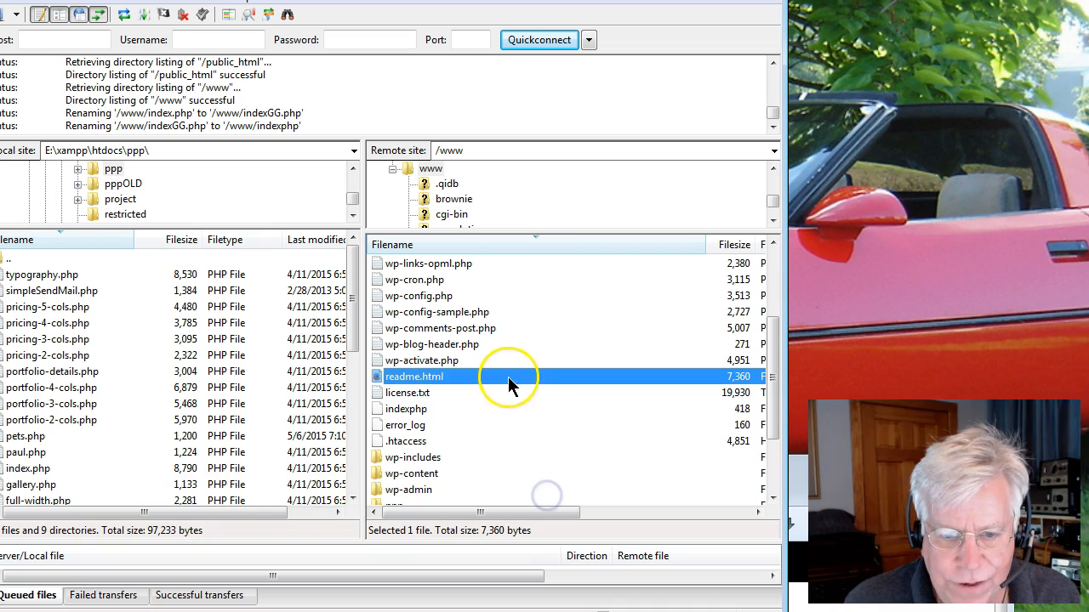
left_click(402, 379)
left_click(400, 409)
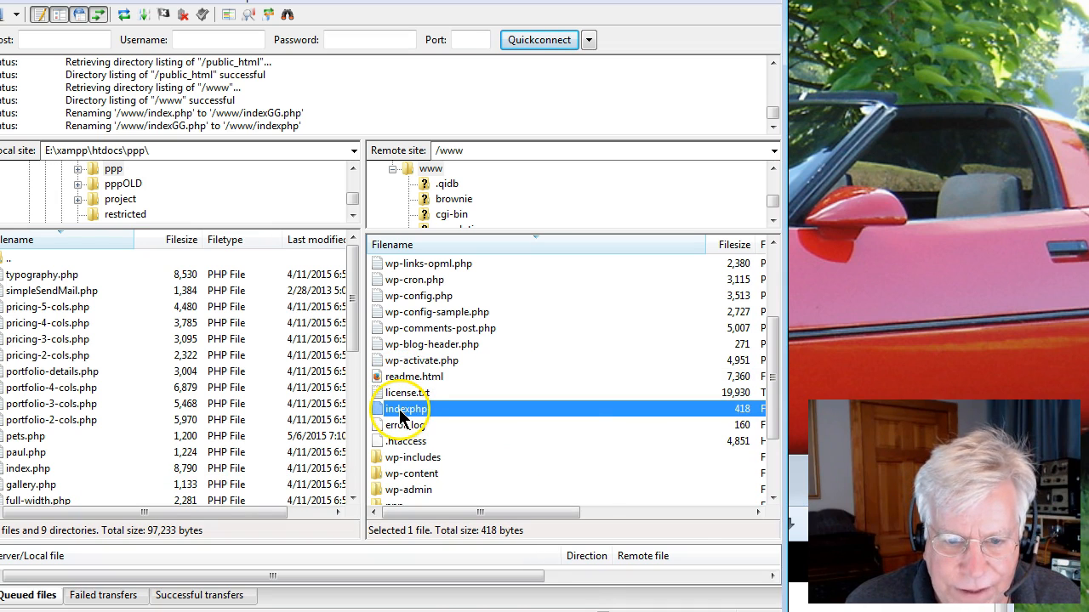
Rename the remote indexphp file back to index.php.
right_click(399, 409)
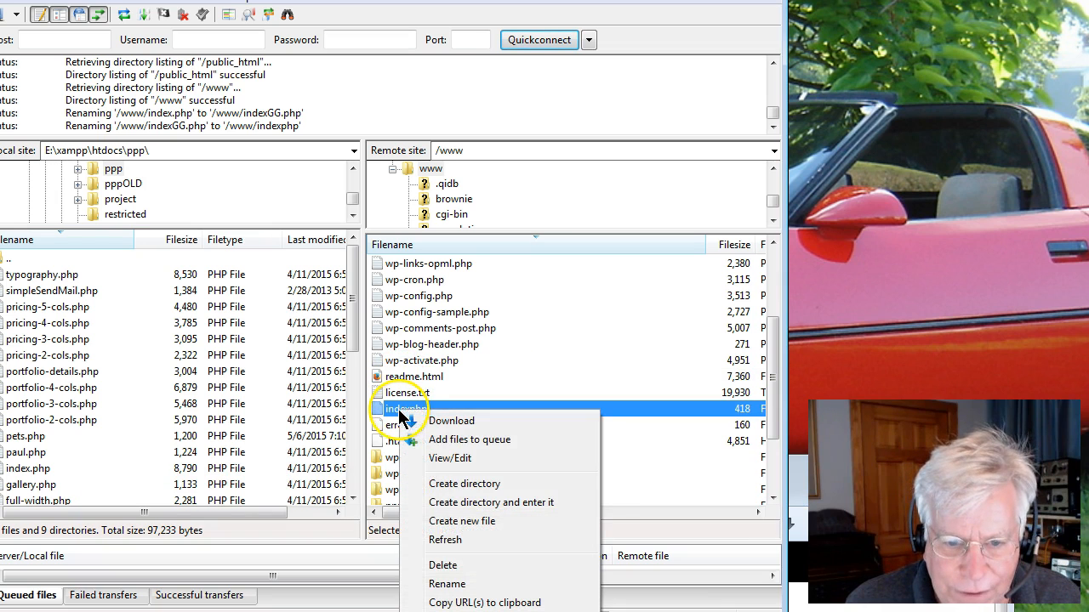
left_click(447, 583)
key("End")
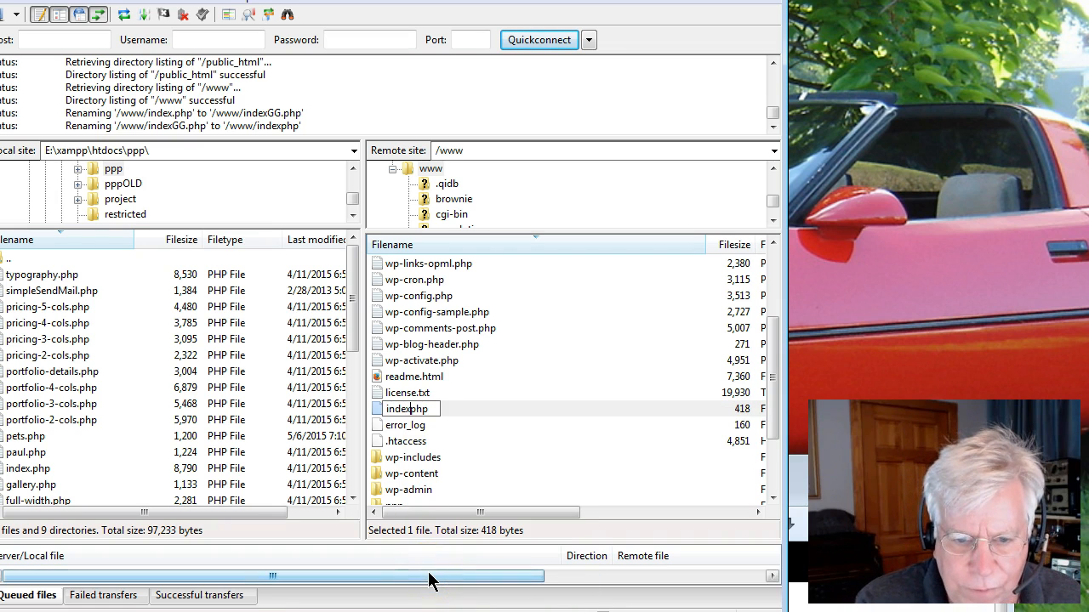
key("Left")
key("Left")
key("Left")
type(".")
key("Return")
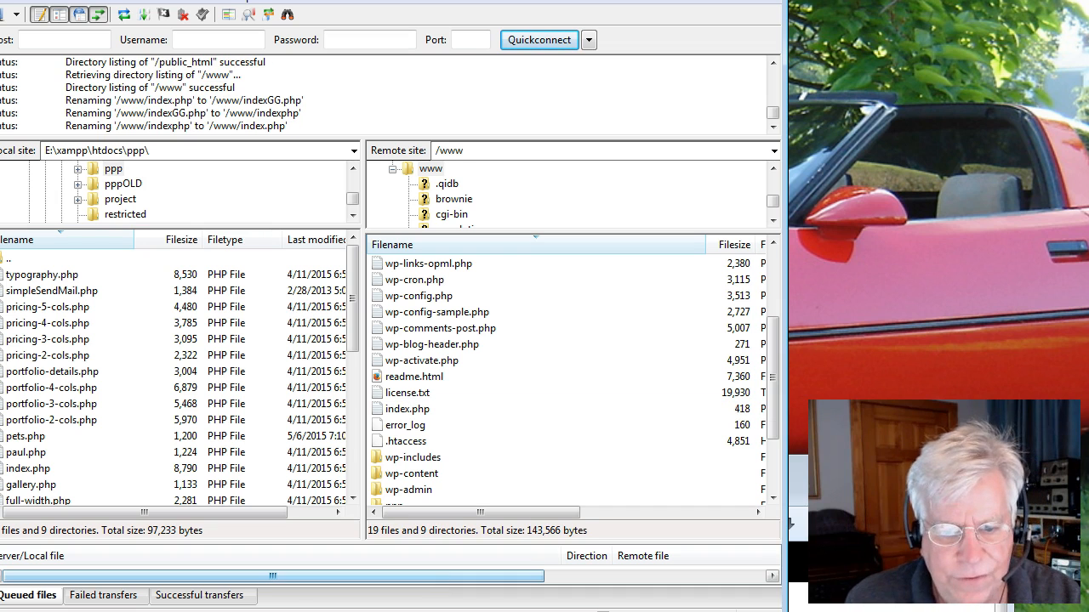
Bring the browser forward to reload paulgruhn.com, then move it aside again.
left_click(357, 610)
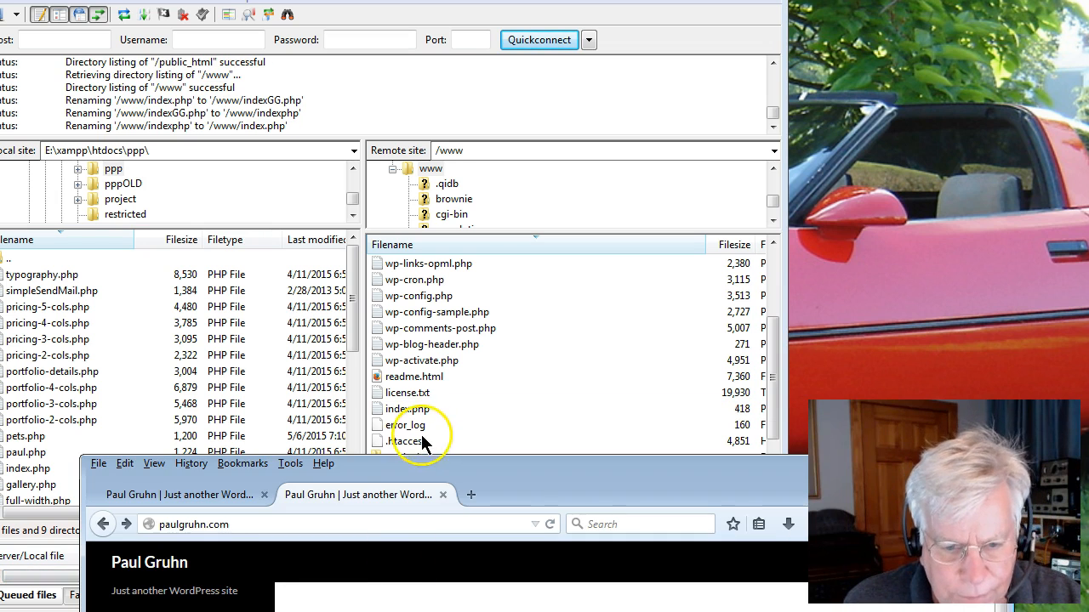
left_click_drag(485, 457, 512, 390)
left_click(471, 427)
left_click_drag(491, 427, 485, 537)
left_click(486, 425)
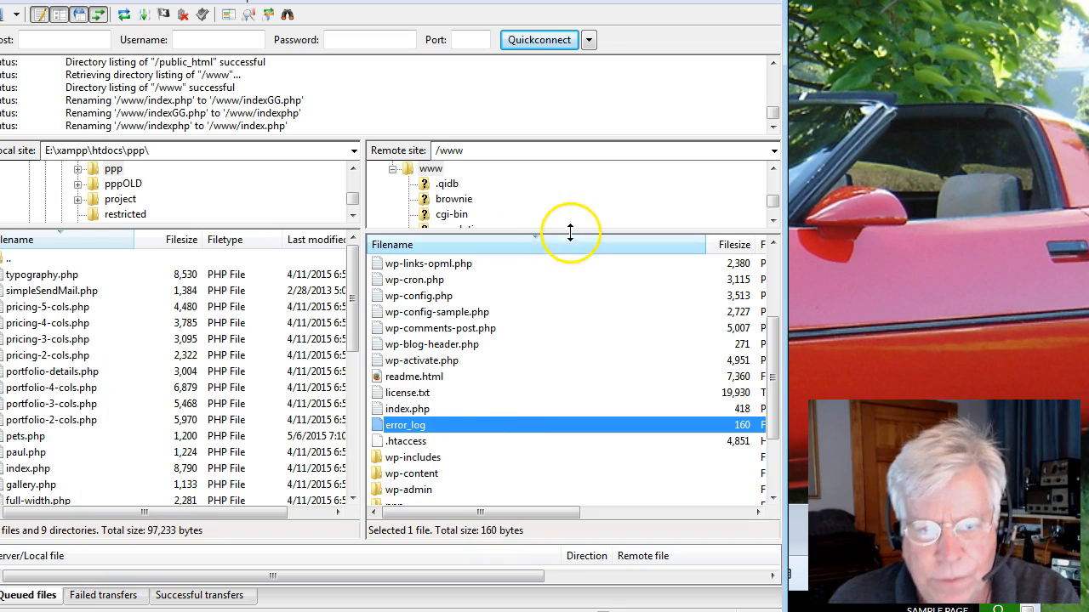
Create a new directory named icm505 inside the remote www folder.
left_click_drag(776, 363, 768, 401)
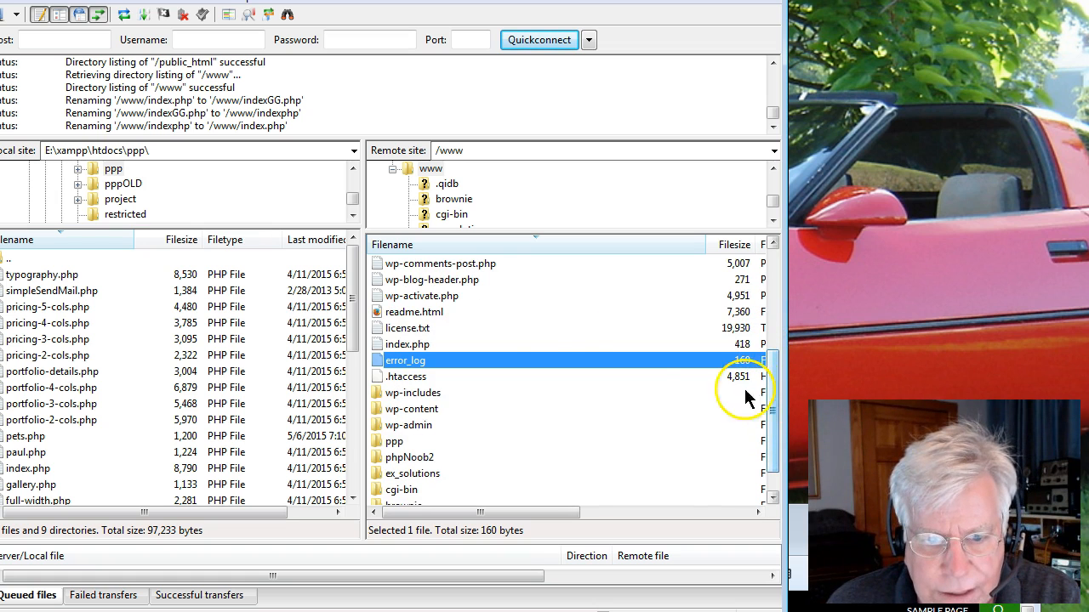
scroll(455, 353, "down", 1)
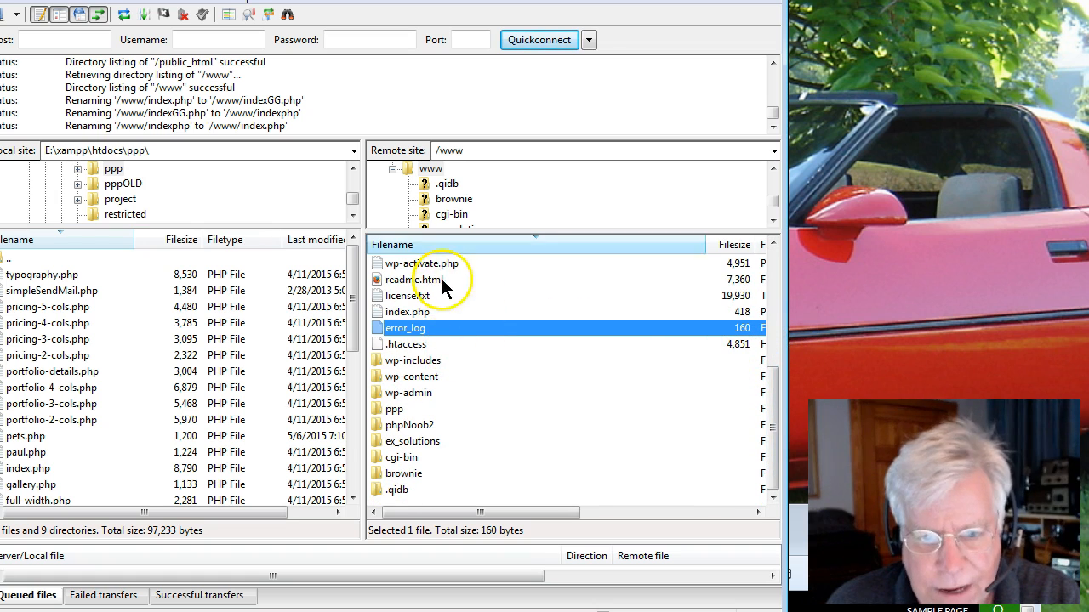
left_click(430, 169)
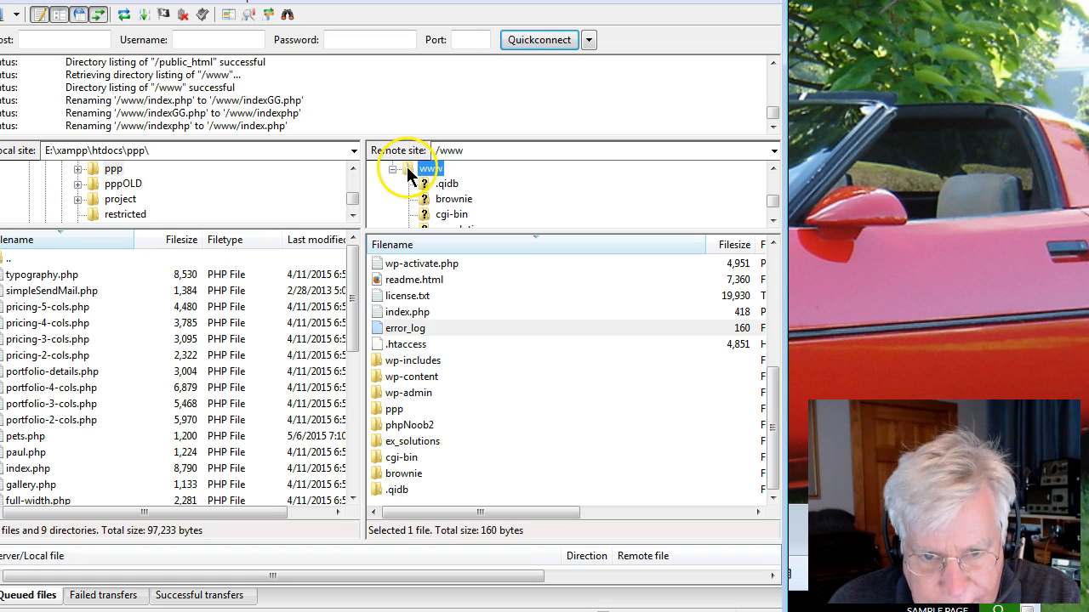
left_click(469, 296)
right_click(472, 290)
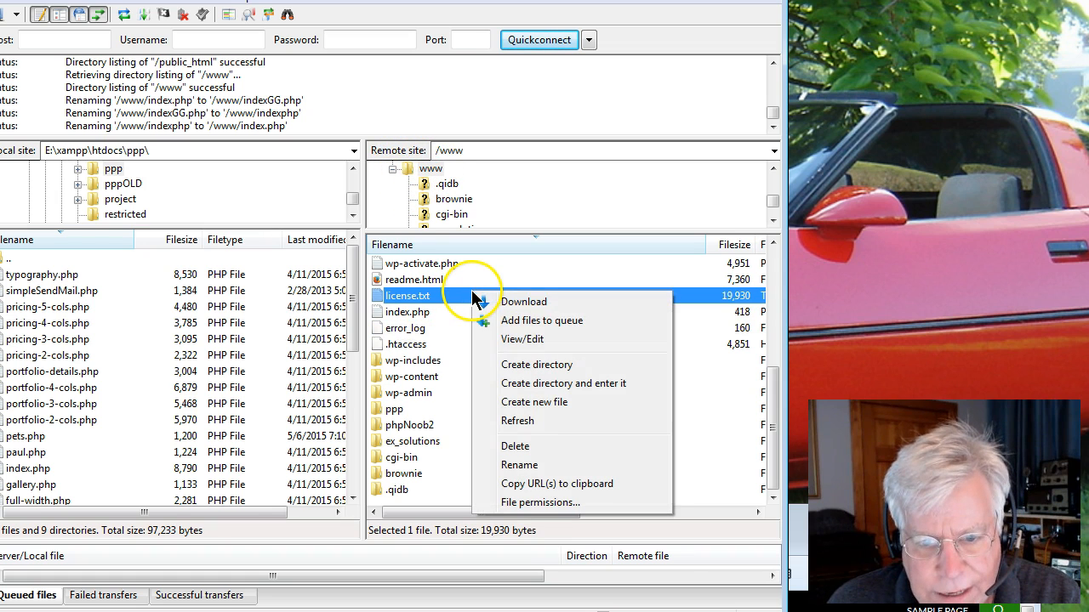
left_click(516, 365)
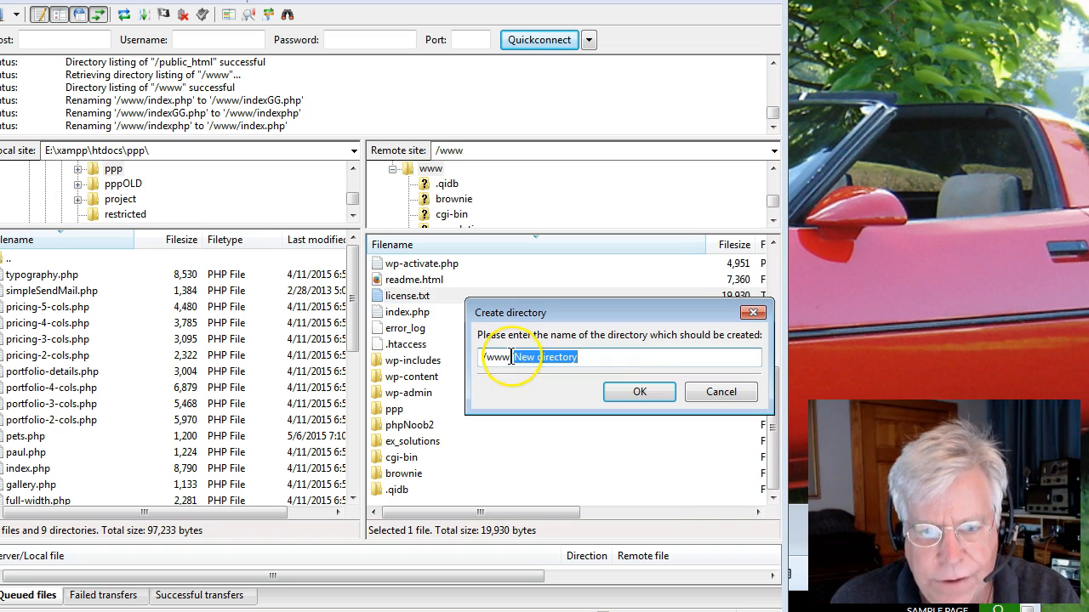
type("icm505")
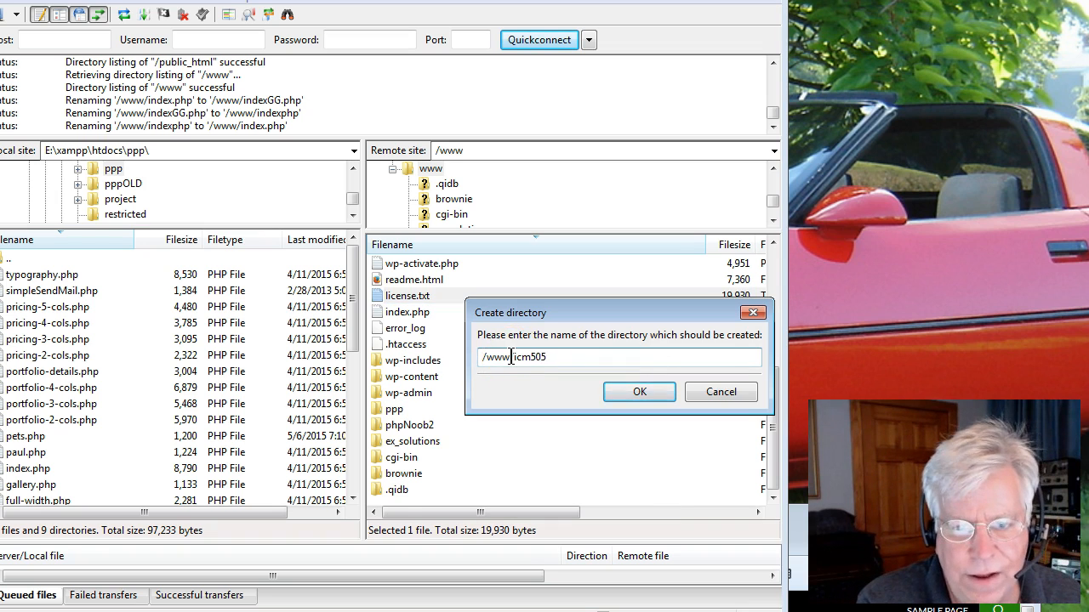
key("Return")
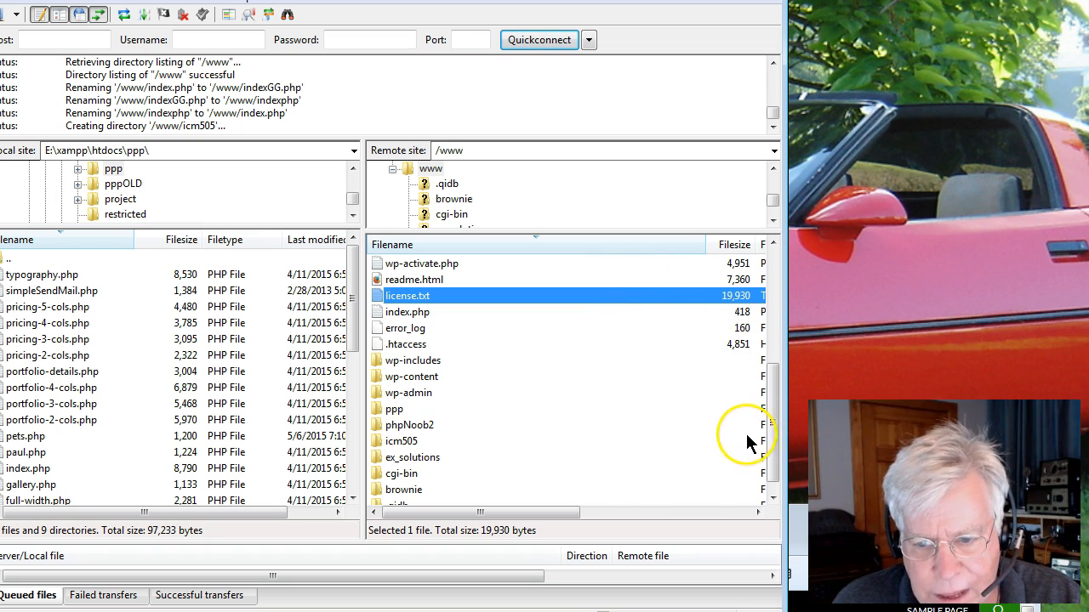
Select the new icm505 folder in the remote list and bring the browser forward.
left_click_drag(773, 433, 772, 466)
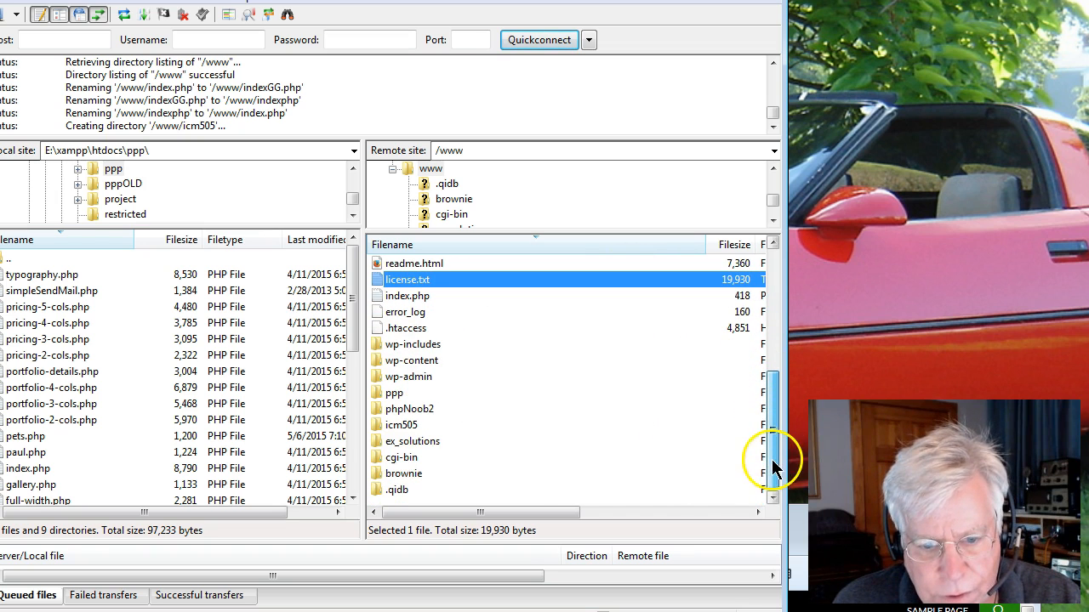
left_click(383, 425)
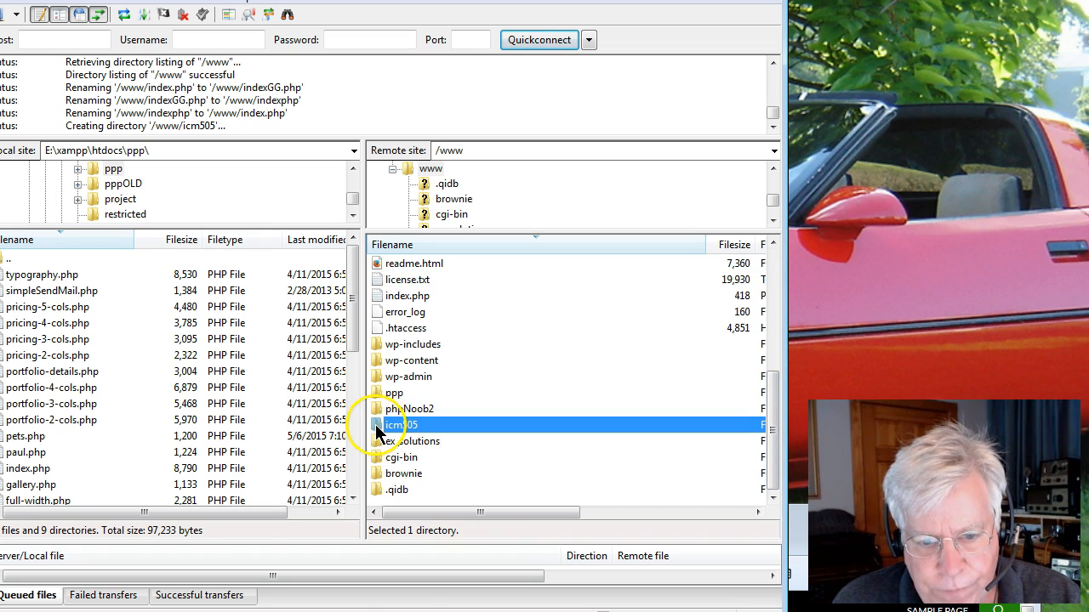
left_click(381, 611)
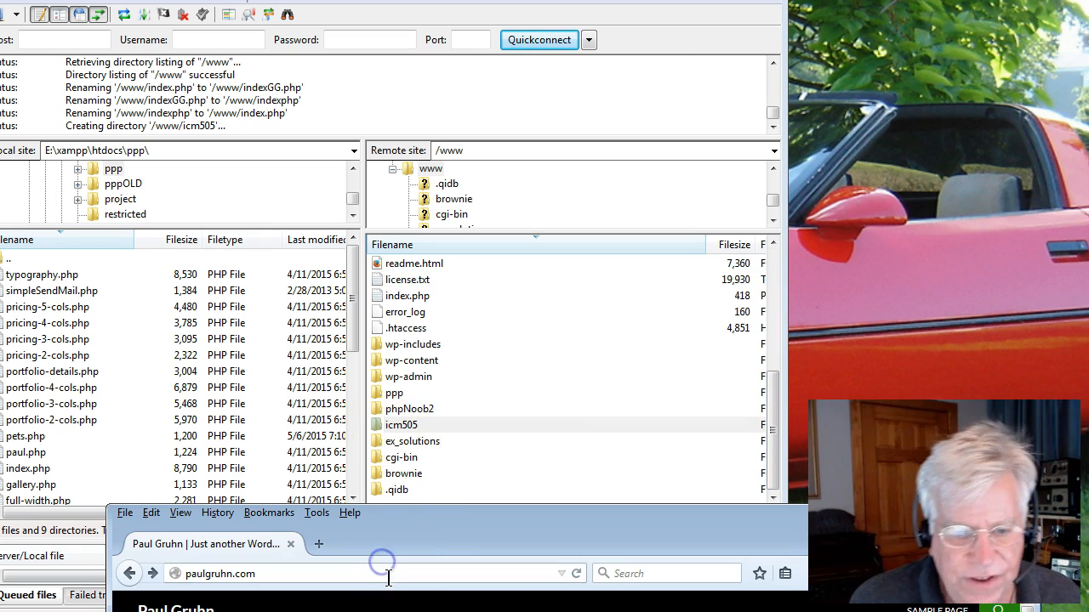
Open paulgruhn.com/icm505 in the browser, then move the browser window aside.
left_click(394, 571)
left_click(394, 571)
type("/icm505")
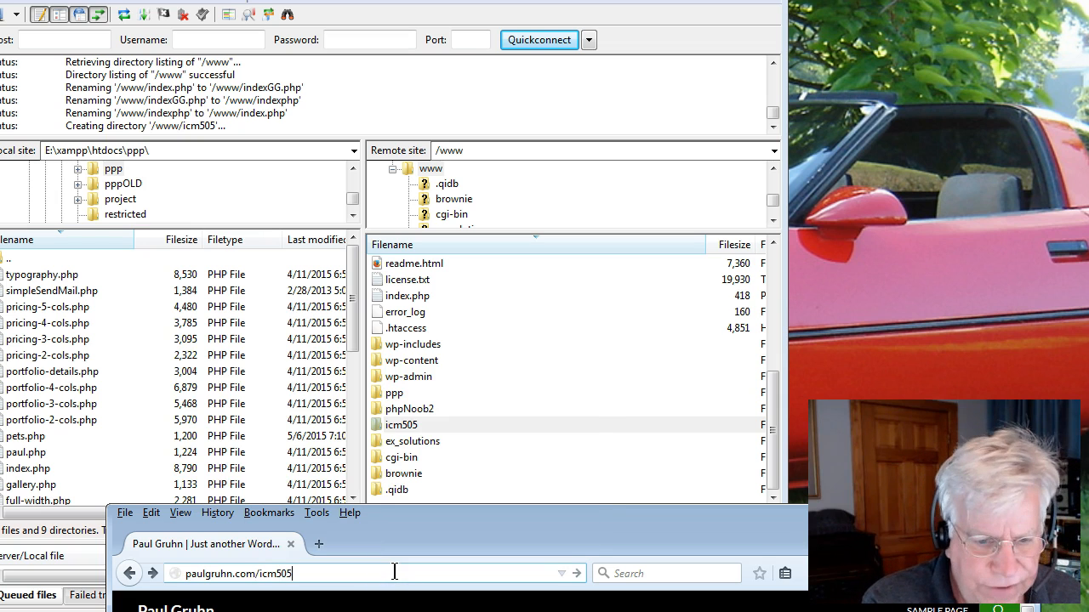
key("Return")
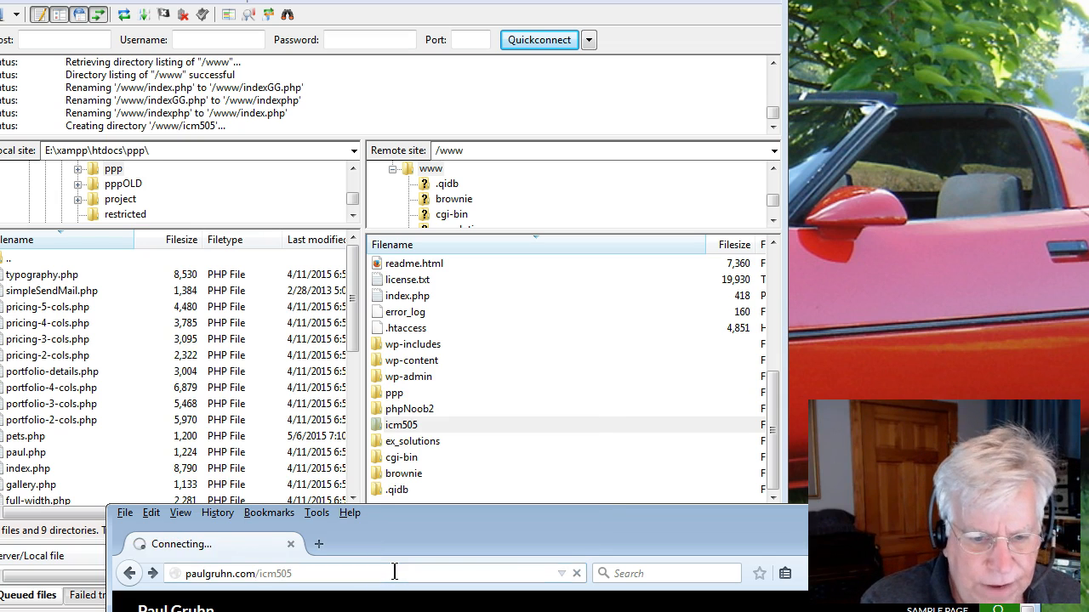
left_click_drag(435, 522, 690, 319)
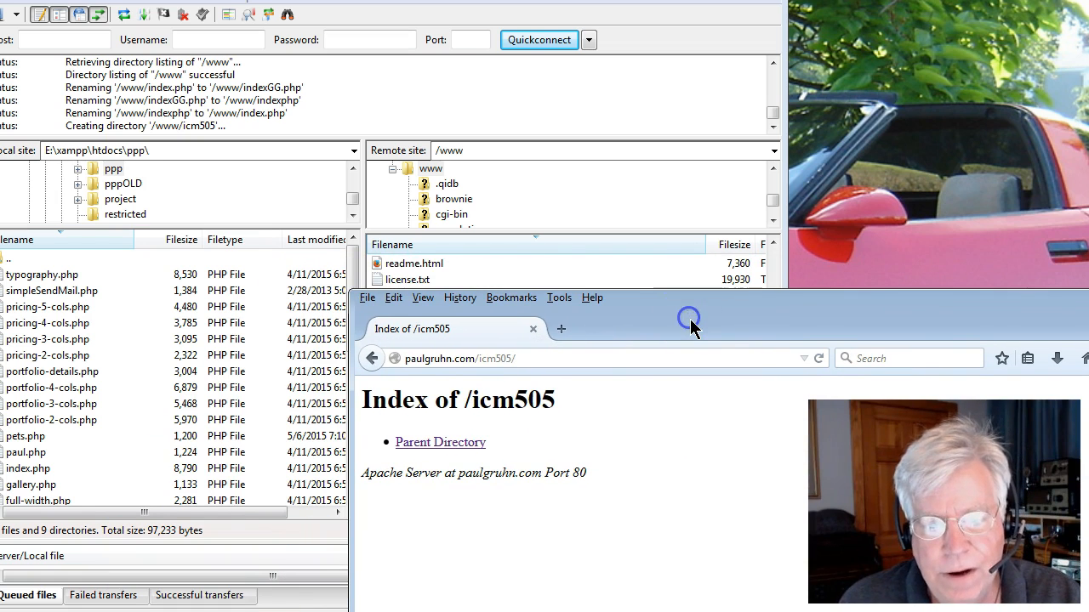
left_click(587, 359)
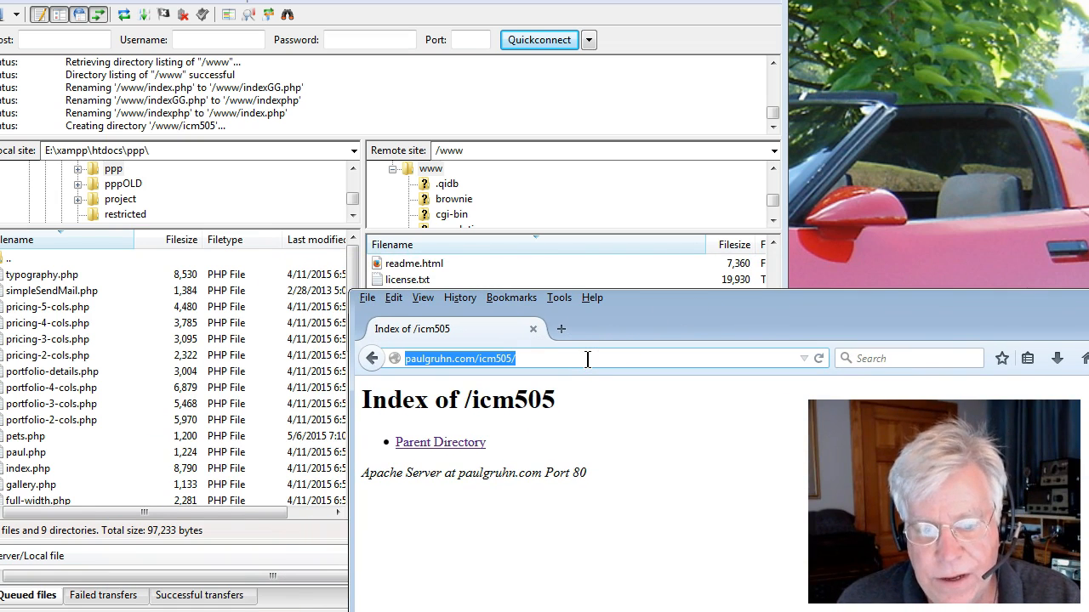
left_click_drag(686, 302, 1088, 202)
Open the remote icm505 folder and enlarge the local and remote directory tree panes.
double_click(361, 423)
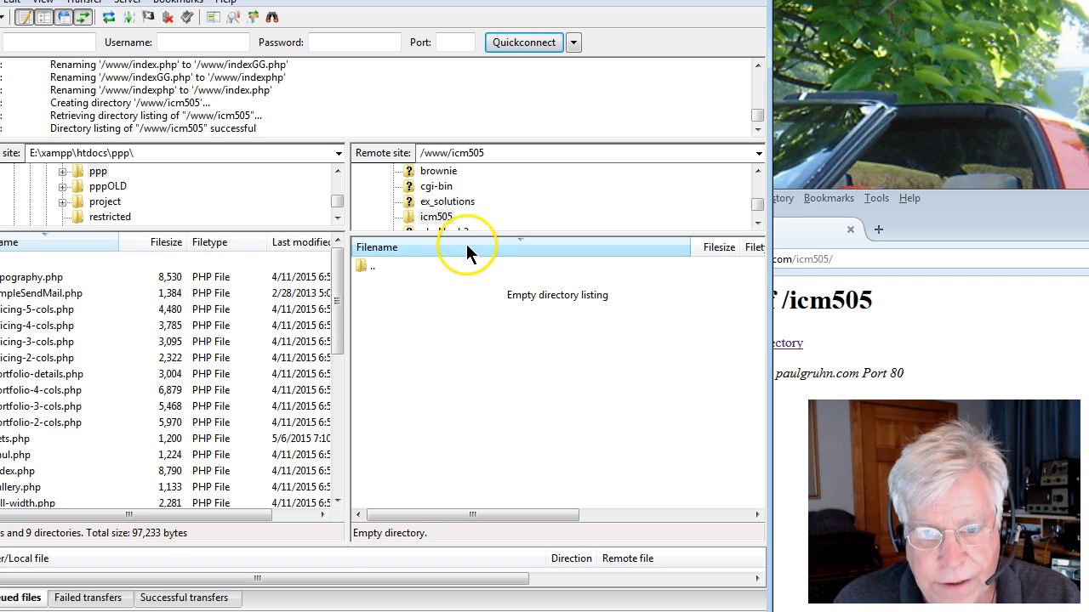
left_click_drag(467, 236, 467, 285)
left_click_drag(255, 226, 254, 278)
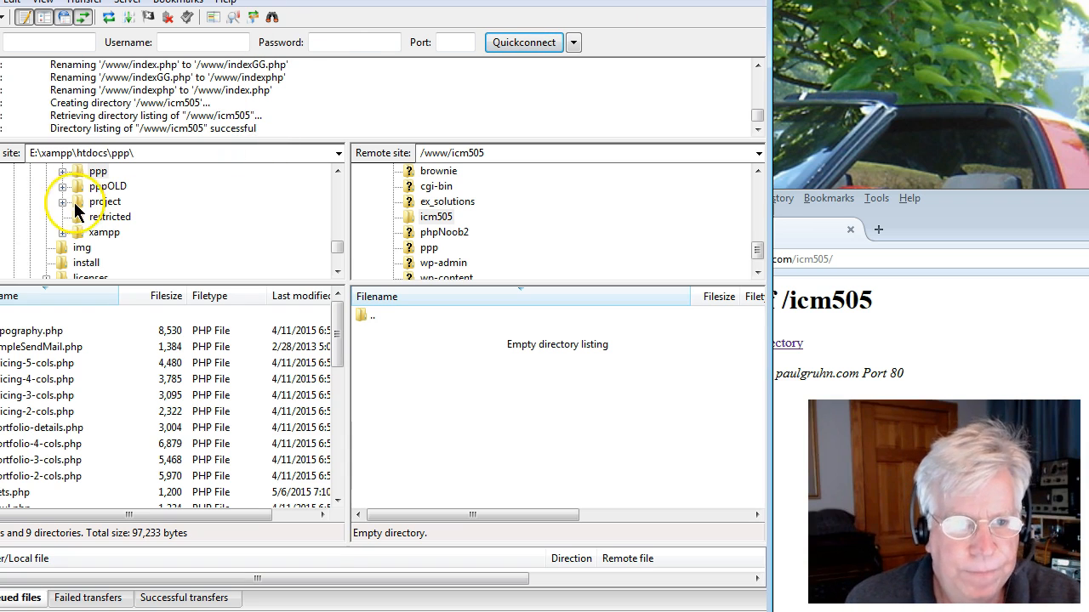
Change the local site path to c:\.
double_click(119, 153)
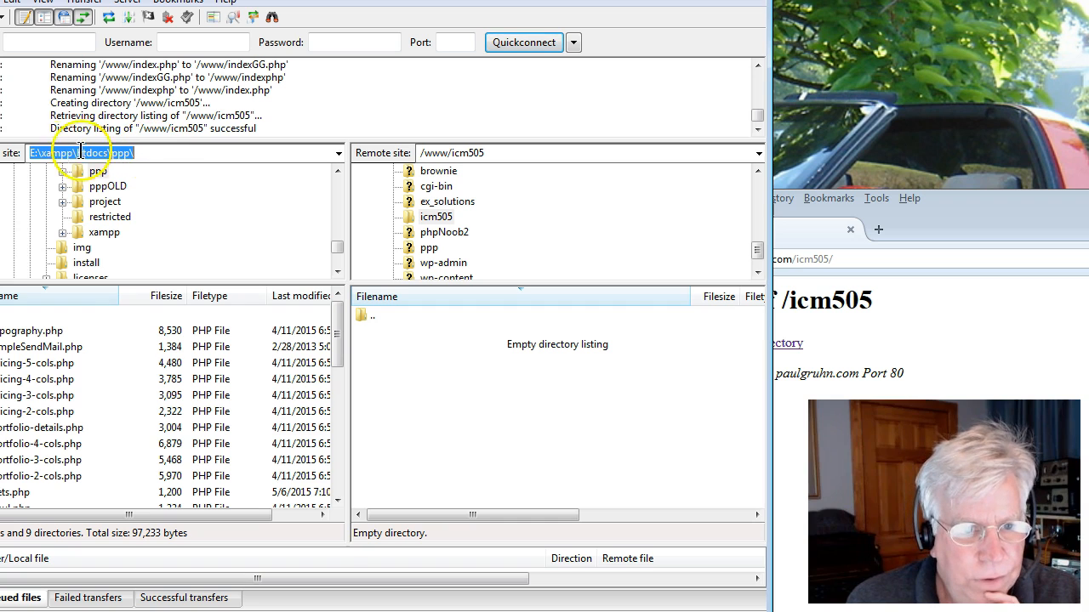
left_click_drag(40, 154, 146, 160)
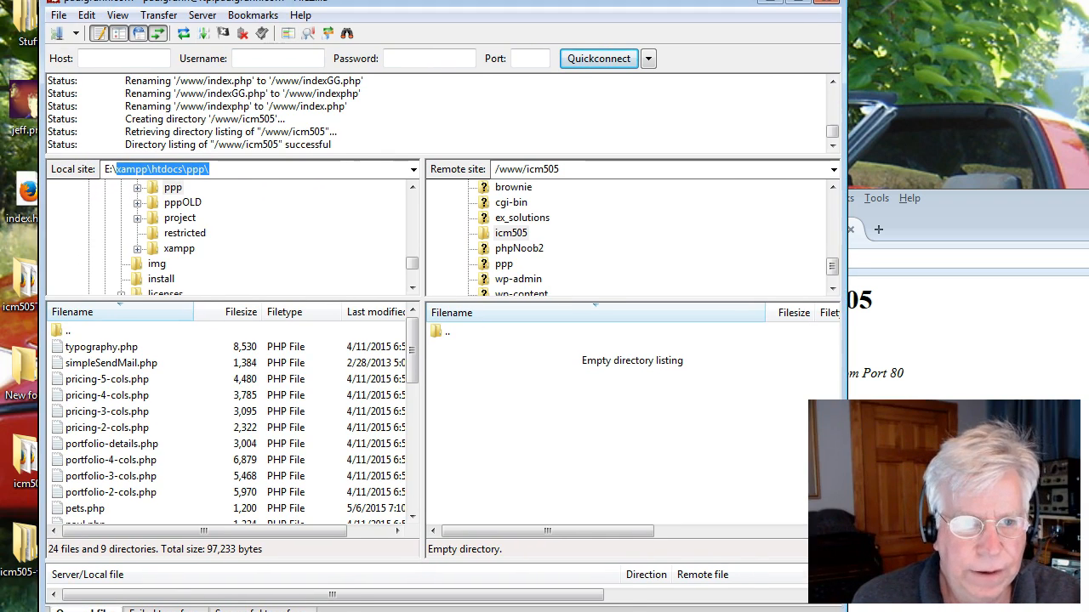
left_click(90, 167)
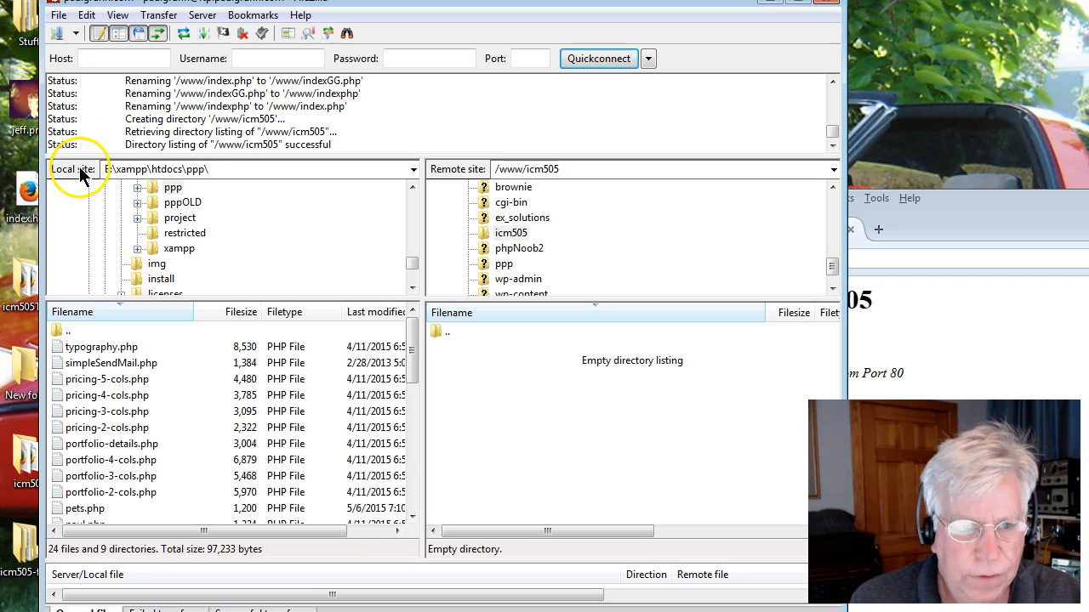
left_click(511, 202)
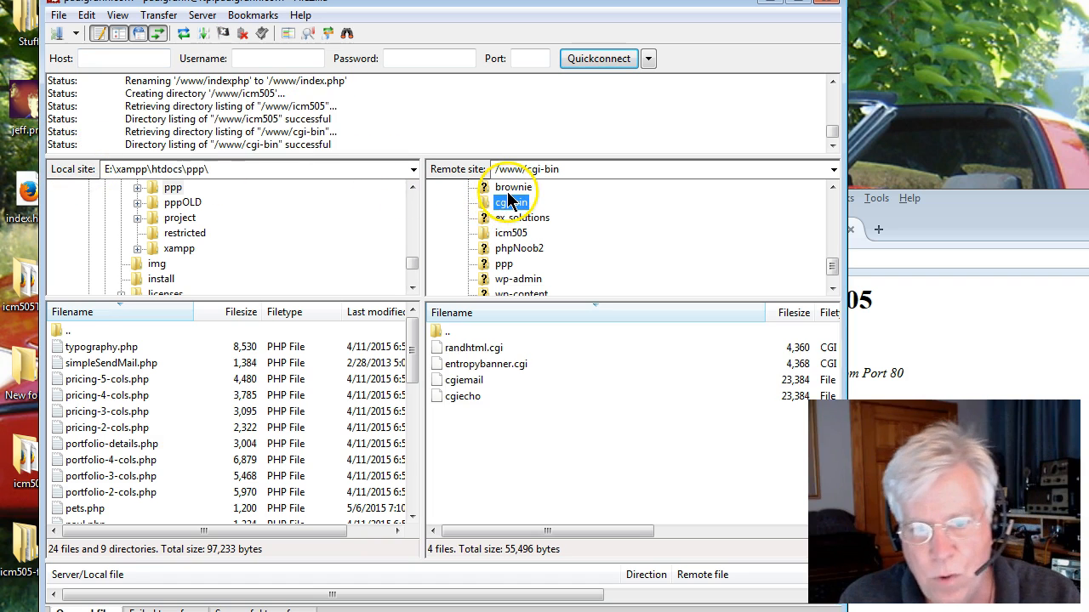
left_click(224, 170)
left_click_drag(224, 170, 127, 173)
key("BackSpace")
key("BackSpace")
key("BackSpace")
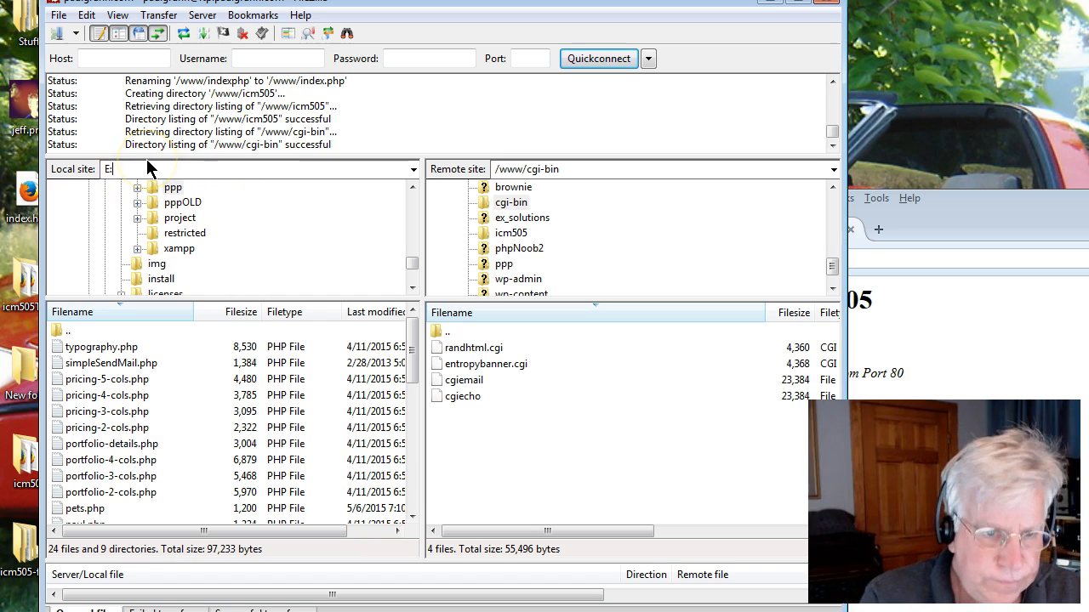
type("c")
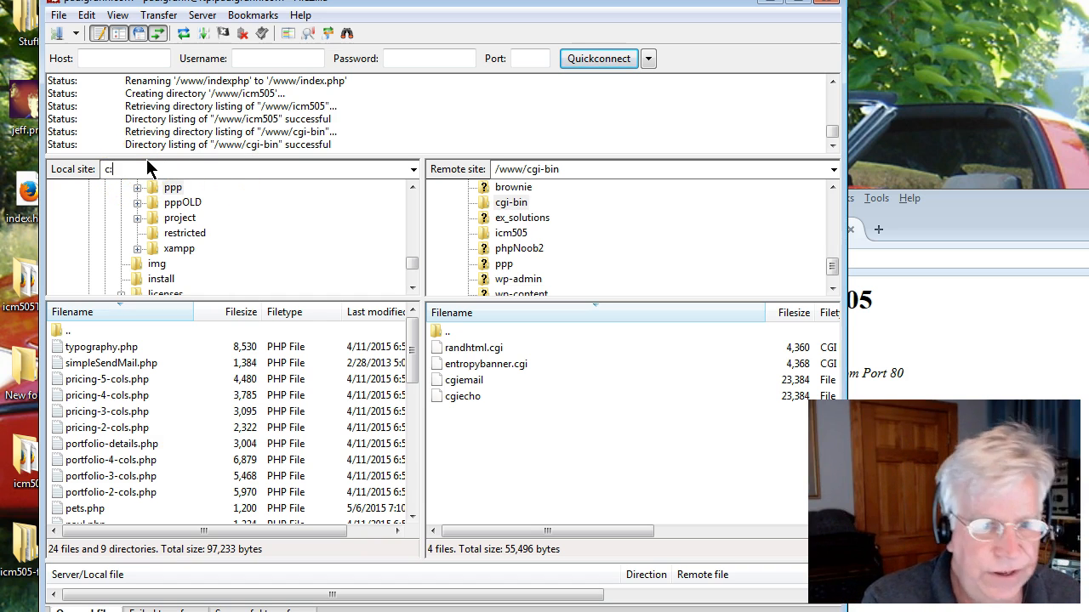
type(":\\")
key("Return")
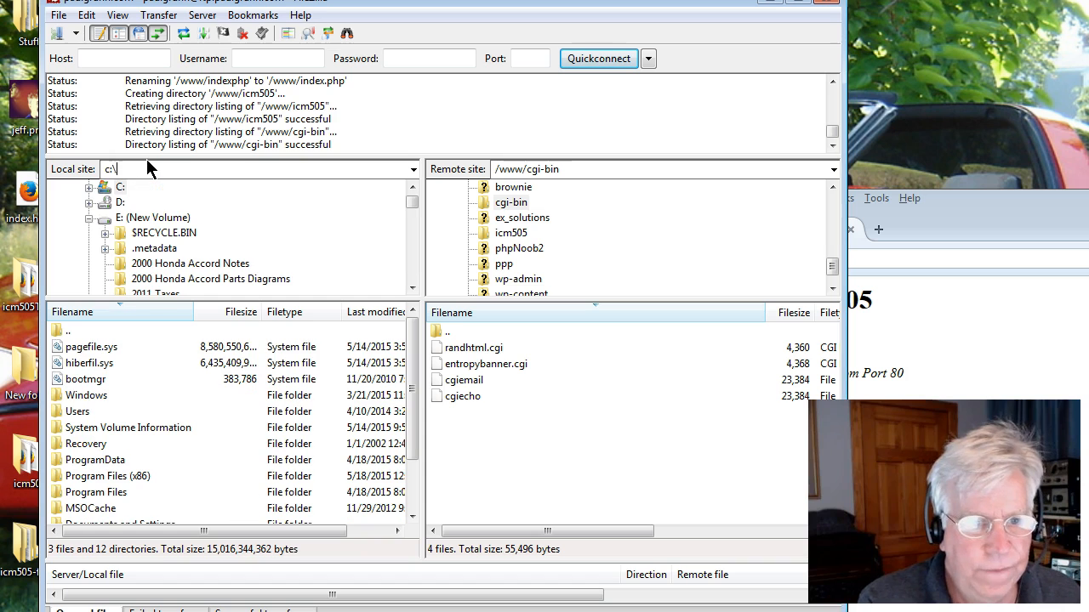
Expand the C: drive and the Users folder in the local directory tree.
left_click(89, 186)
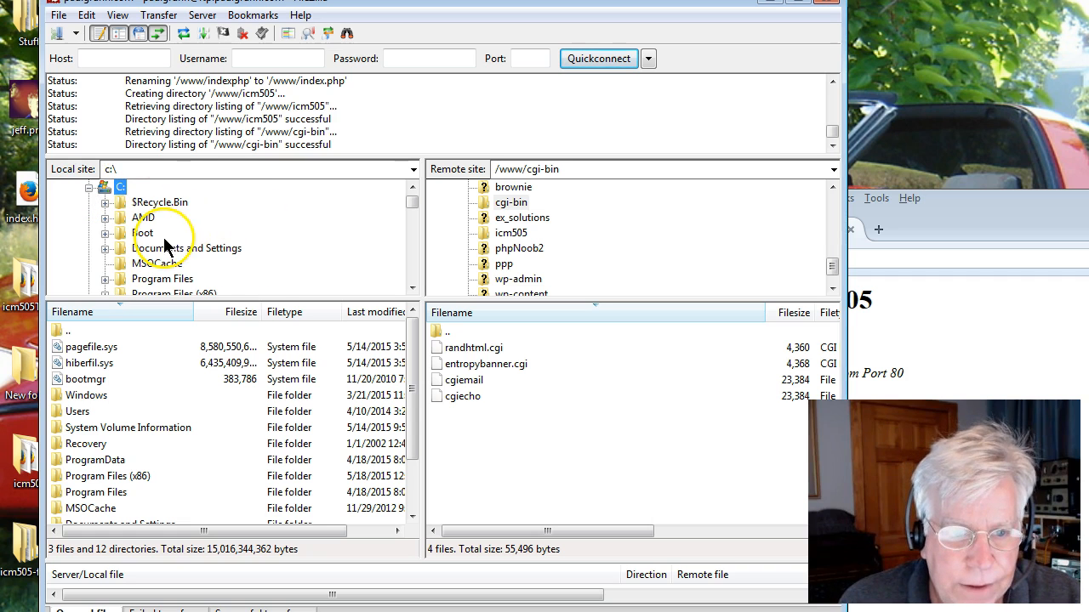
scroll(416, 197, "down", 3)
scroll(414, 204, "up", 5)
left_click_drag(262, 295, 223, 470)
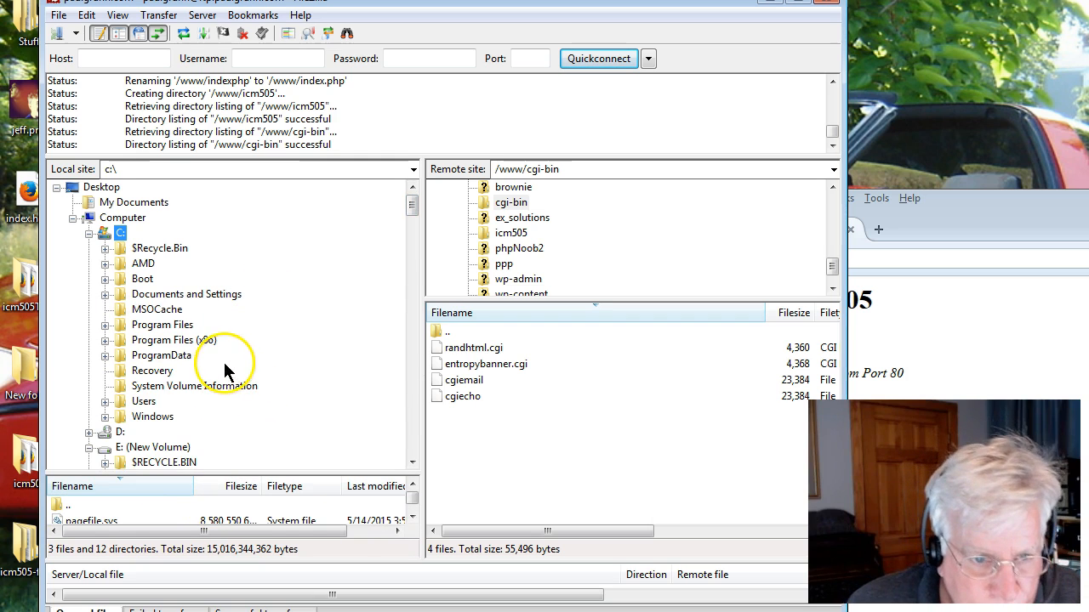
left_click(117, 403)
left_click(104, 402)
scroll(182, 360, "down", 3)
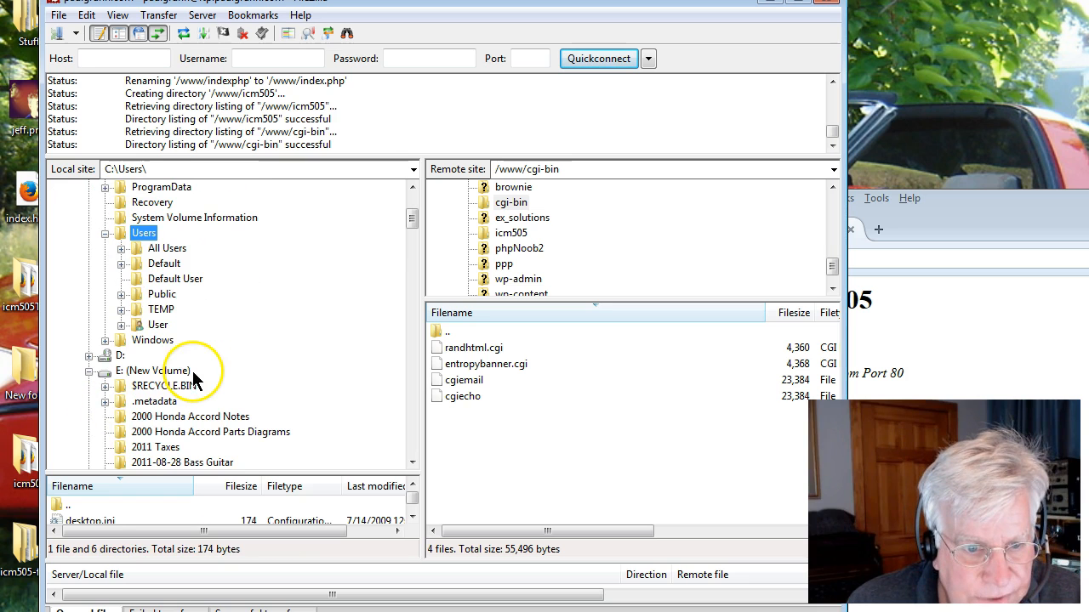
Navigate the local tree to User, Desktop, and the icm505 folder, expanding it.
left_click(153, 325)
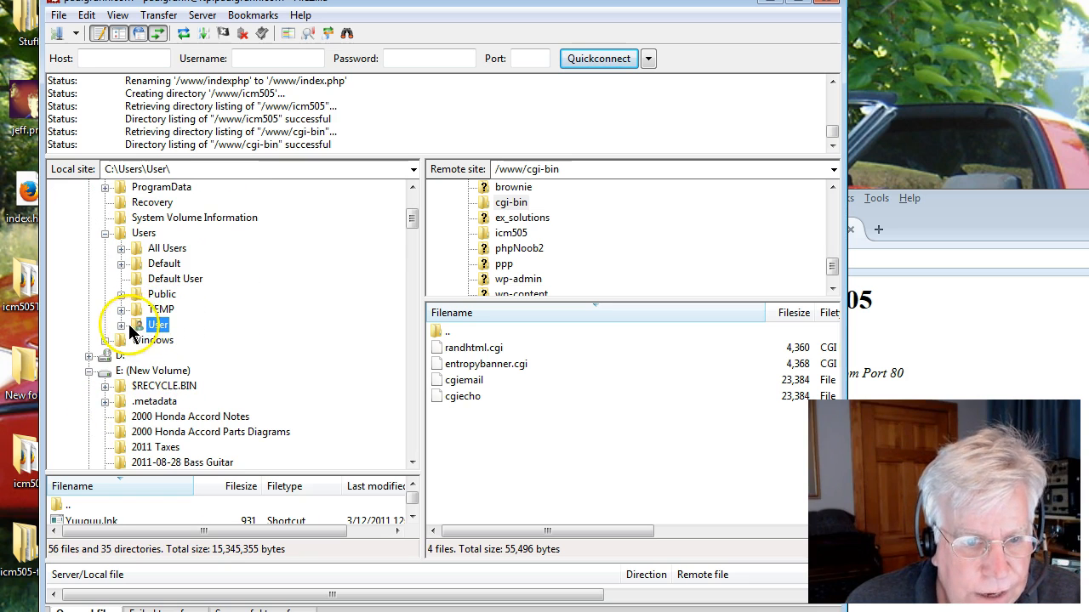
double_click(139, 326)
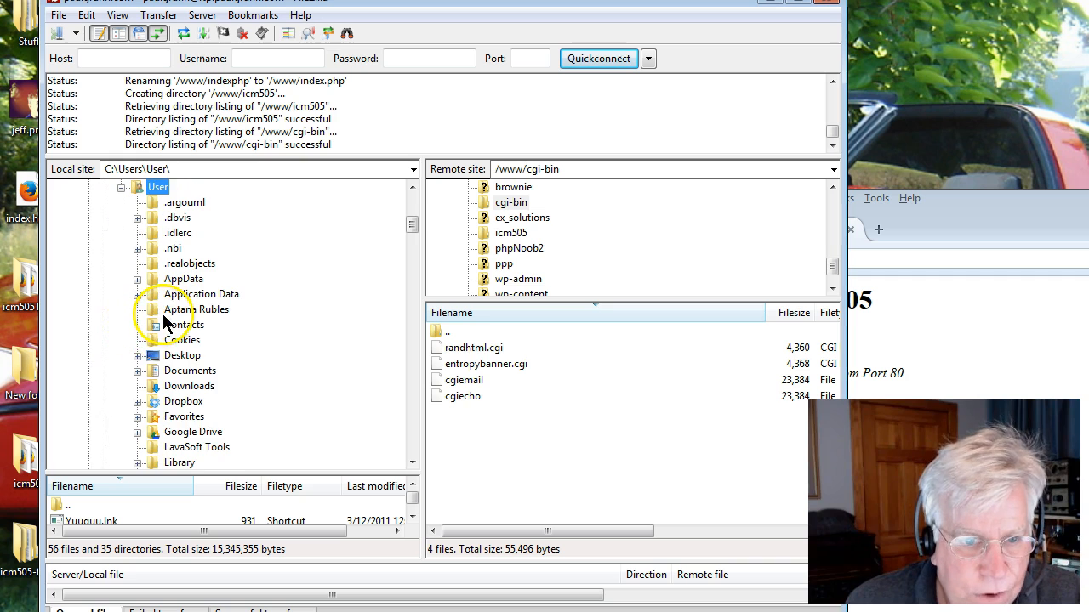
left_click(153, 358)
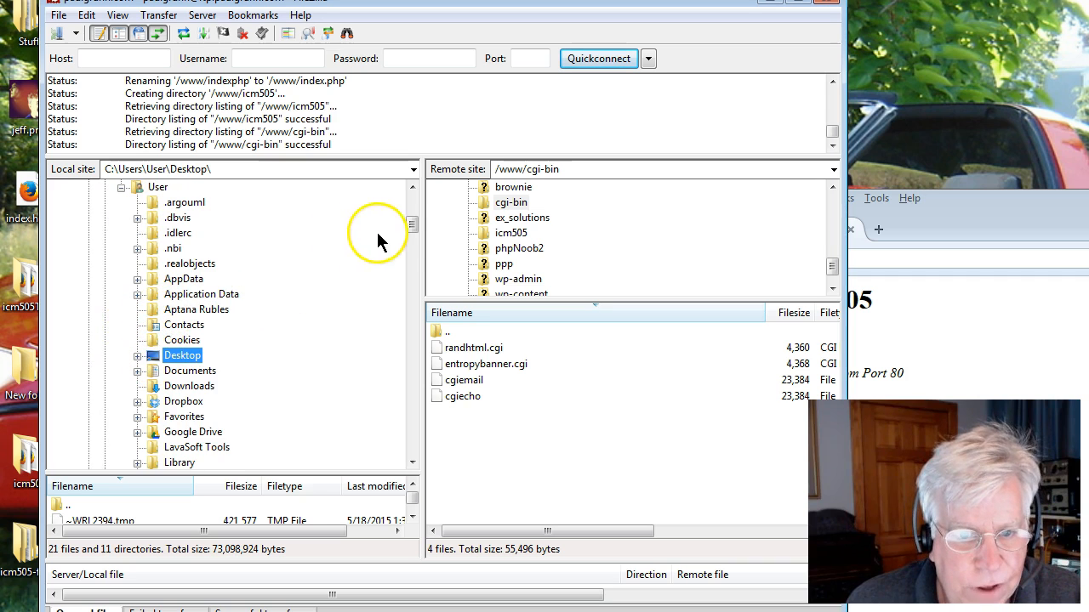
left_click_drag(409, 228, 410, 234)
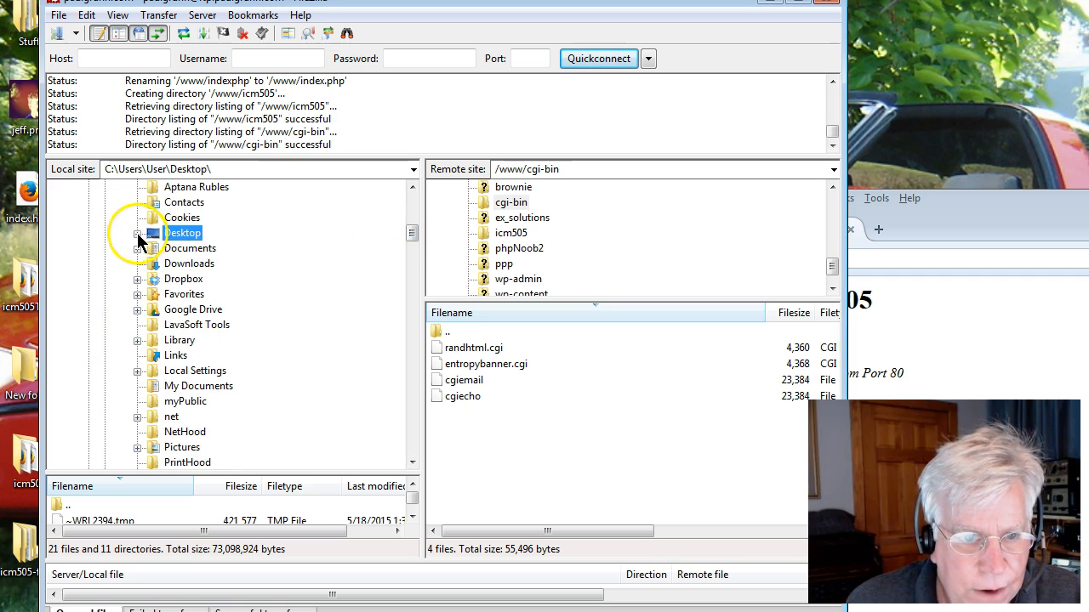
left_click(136, 233)
left_click(179, 310)
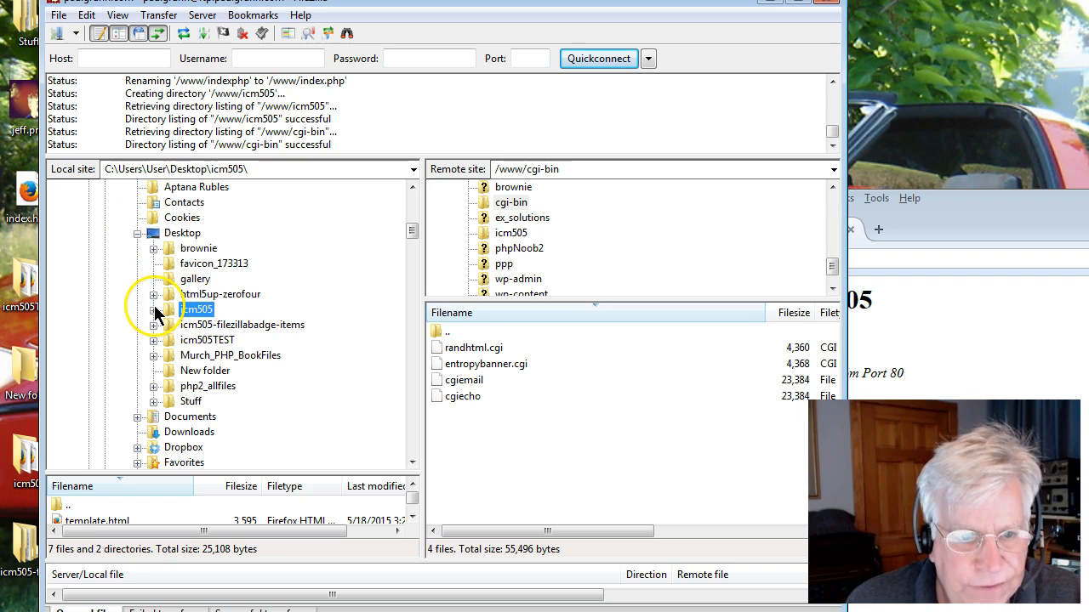
left_click(154, 310)
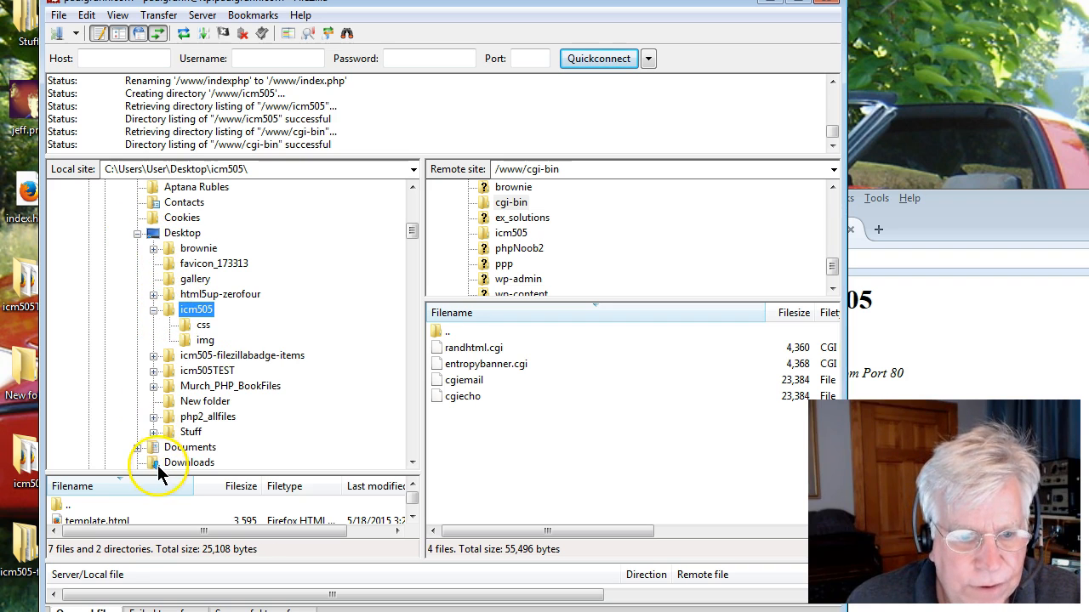
left_click_drag(158, 473, 134, 300)
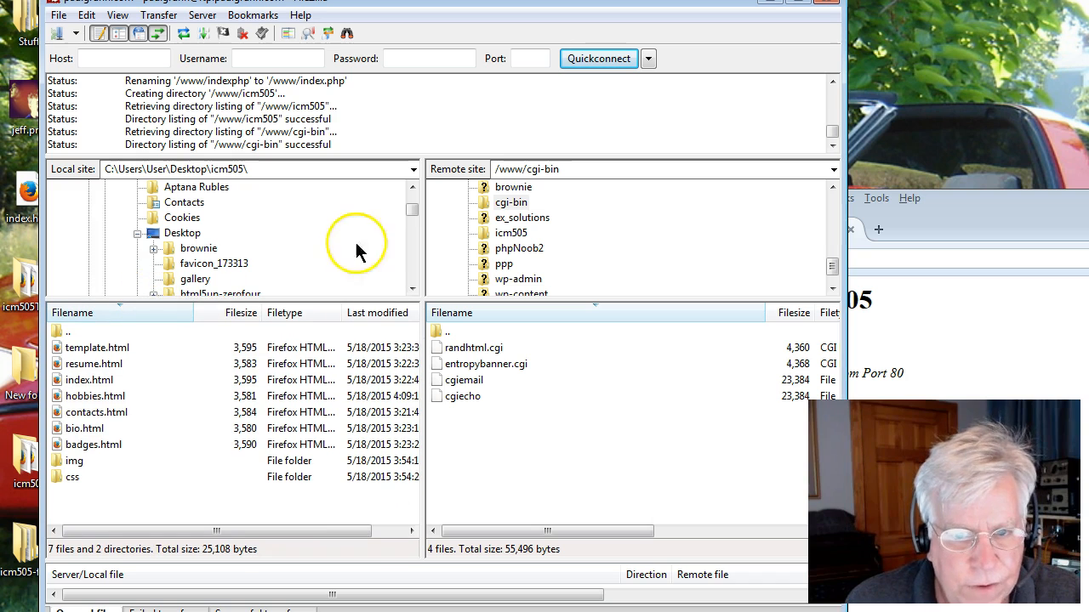
Resize the panes and select the local icm505 folder and the remote /www/icm505 folder.
scroll(415, 212, "down", 3)
scroll(412, 212, "up", 4)
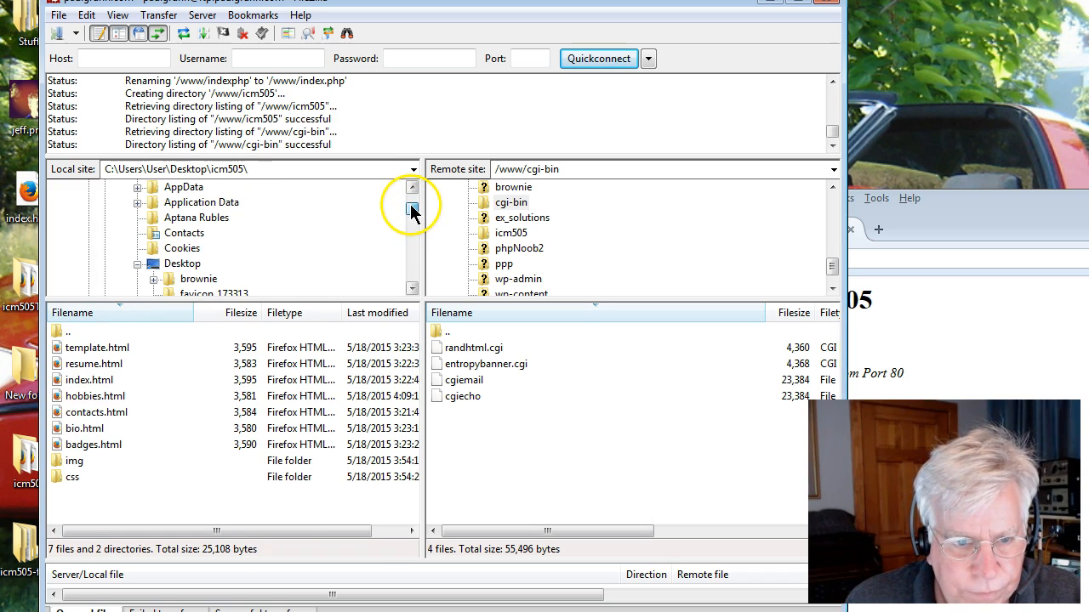
scroll(338, 238, "down", 2)
left_click_drag(287, 301, 286, 323)
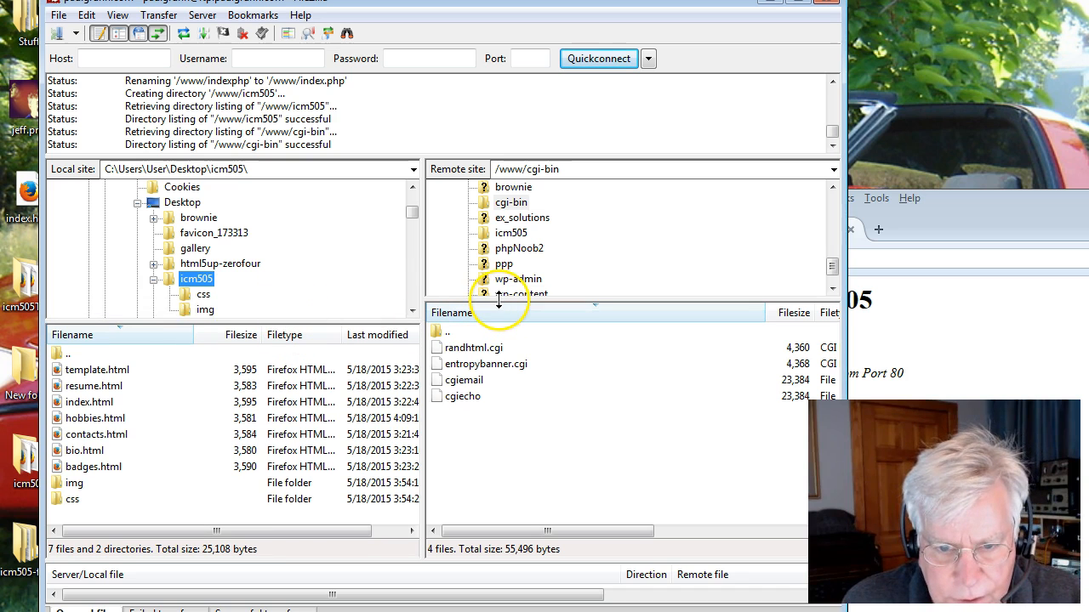
left_click_drag(498, 303, 496, 385)
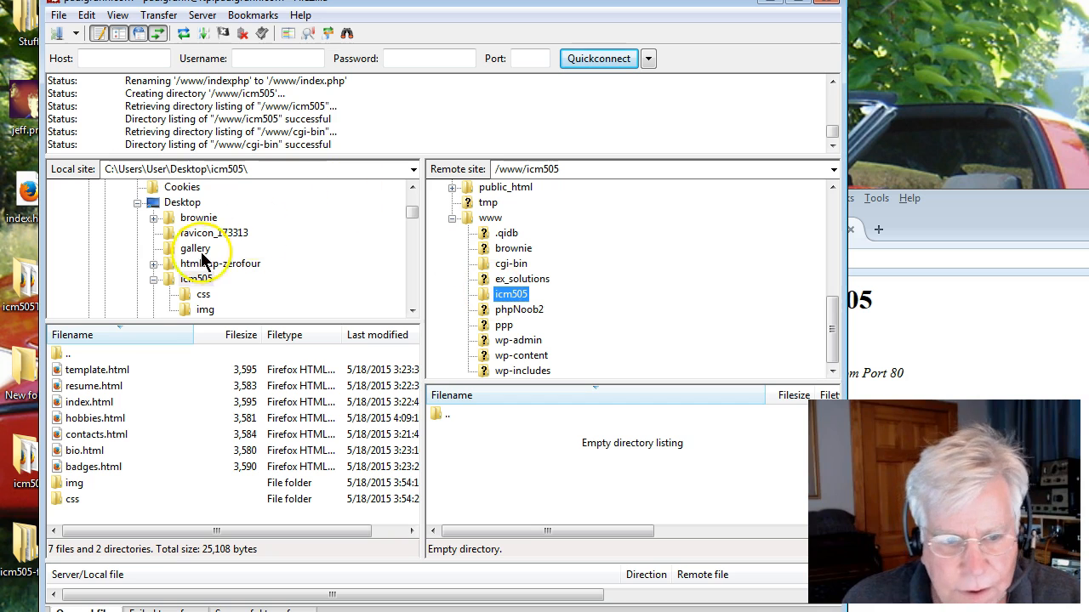
left_click(176, 277)
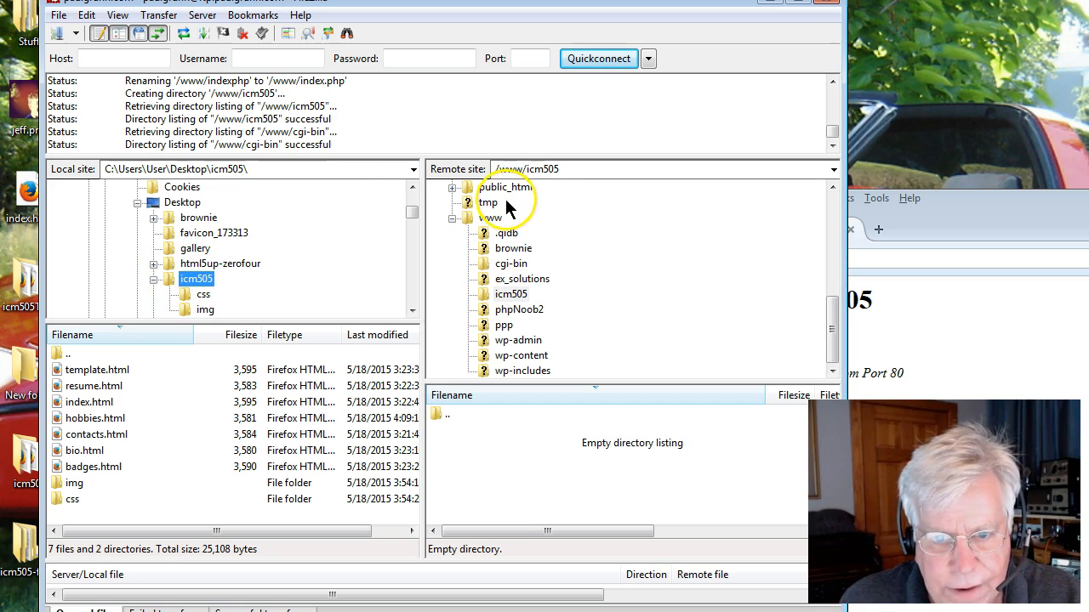
left_click(230, 169)
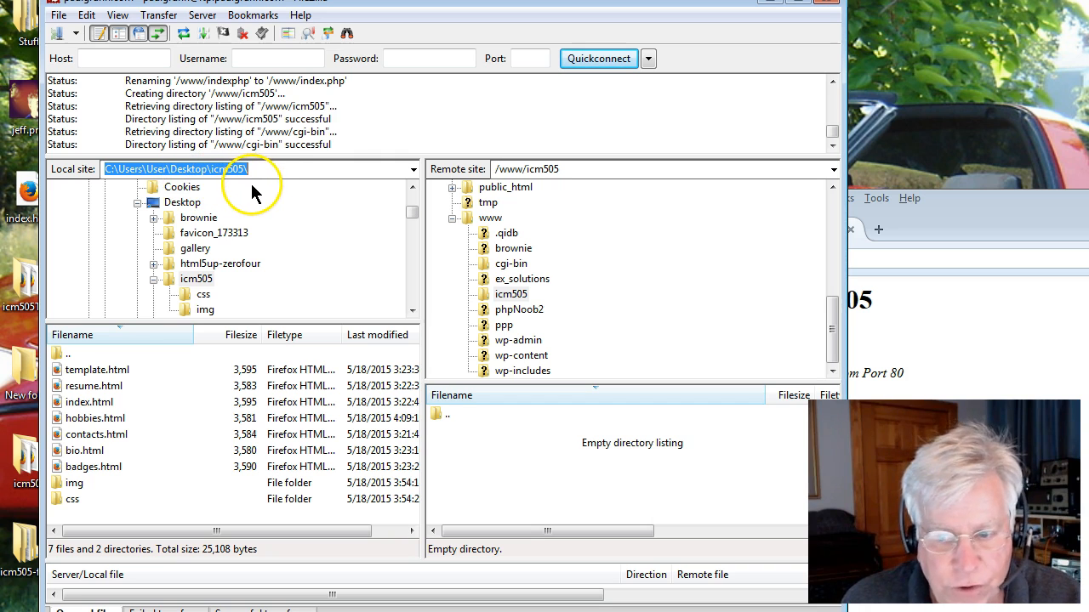
left_click(521, 170)
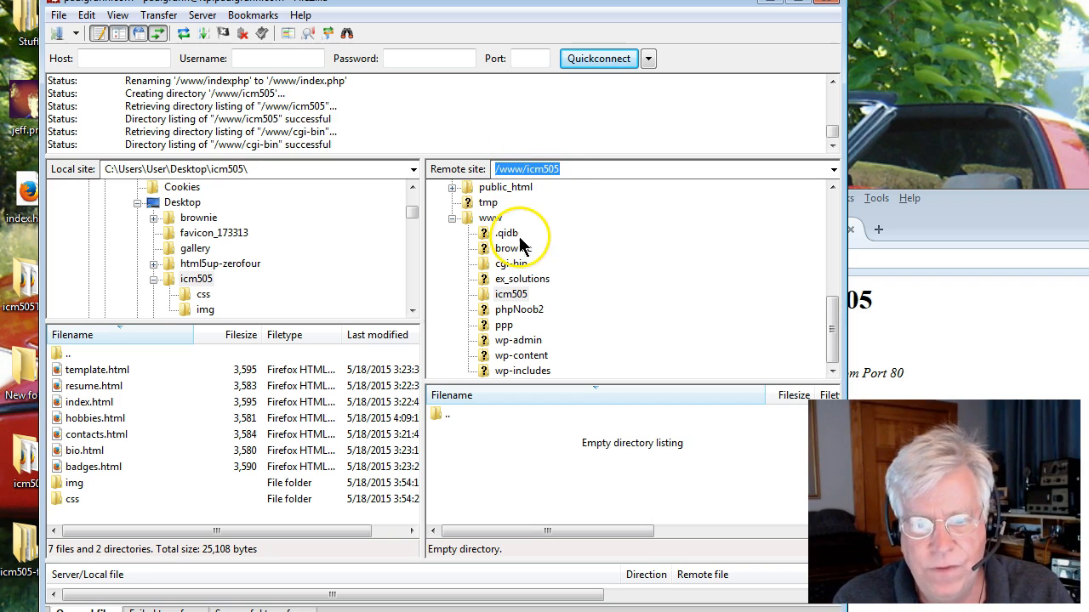
left_click(484, 294)
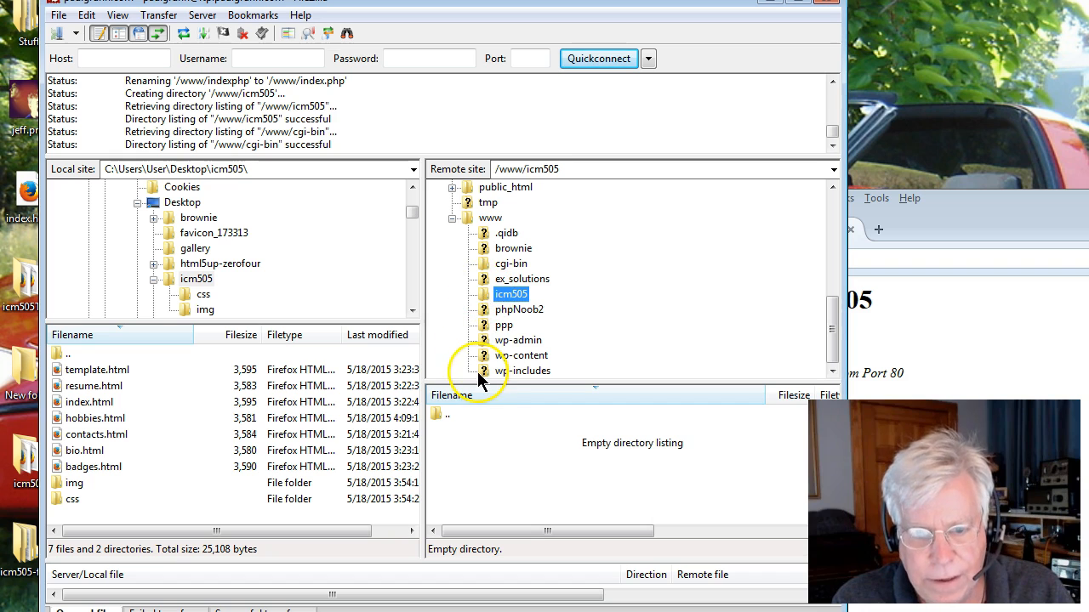
left_click_drag(479, 383, 476, 324)
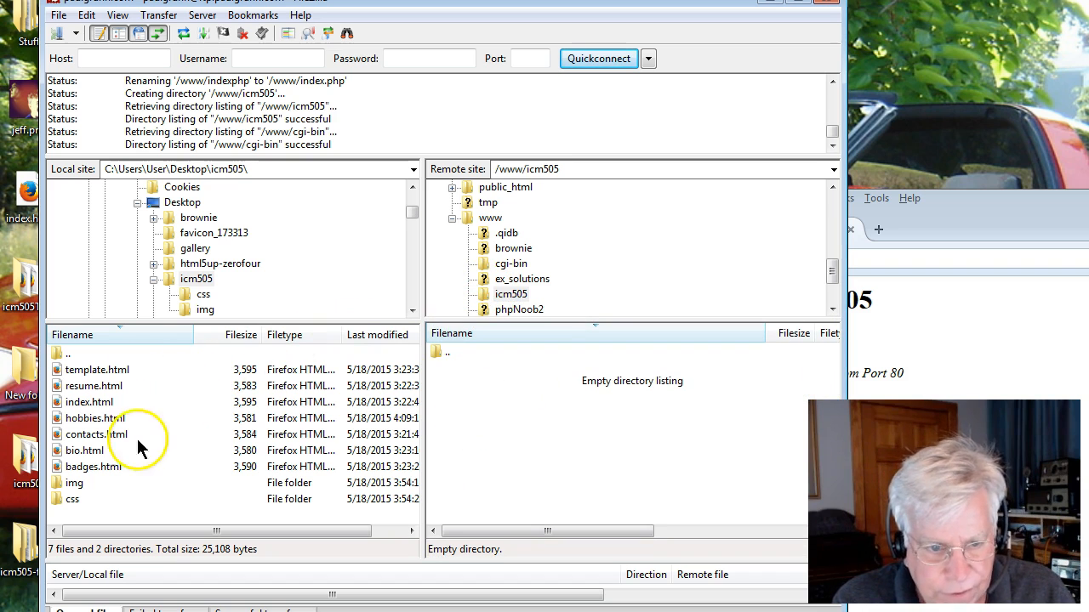
Select all files and folders in the local icm505 folder and upload them to the remote icm505 folder.
left_click(101, 373)
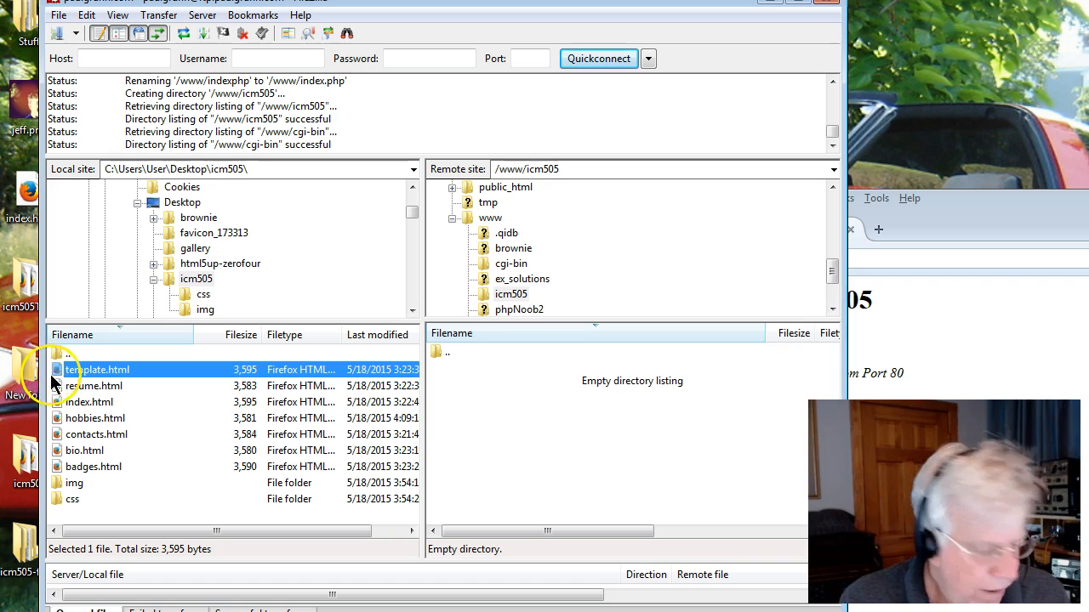
left_click(65, 501, "shift")
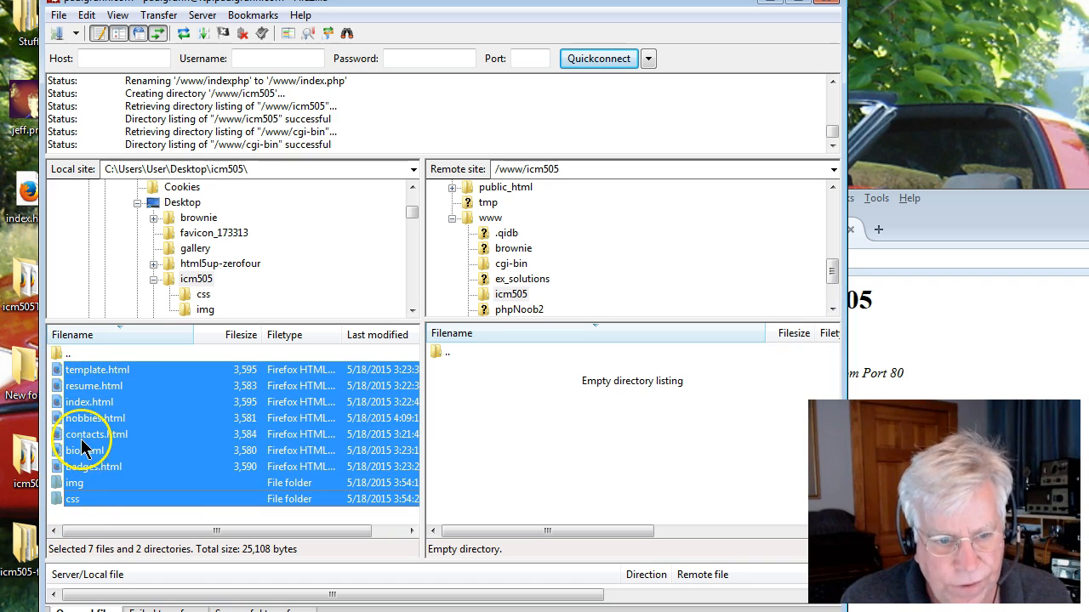
right_click(121, 417)
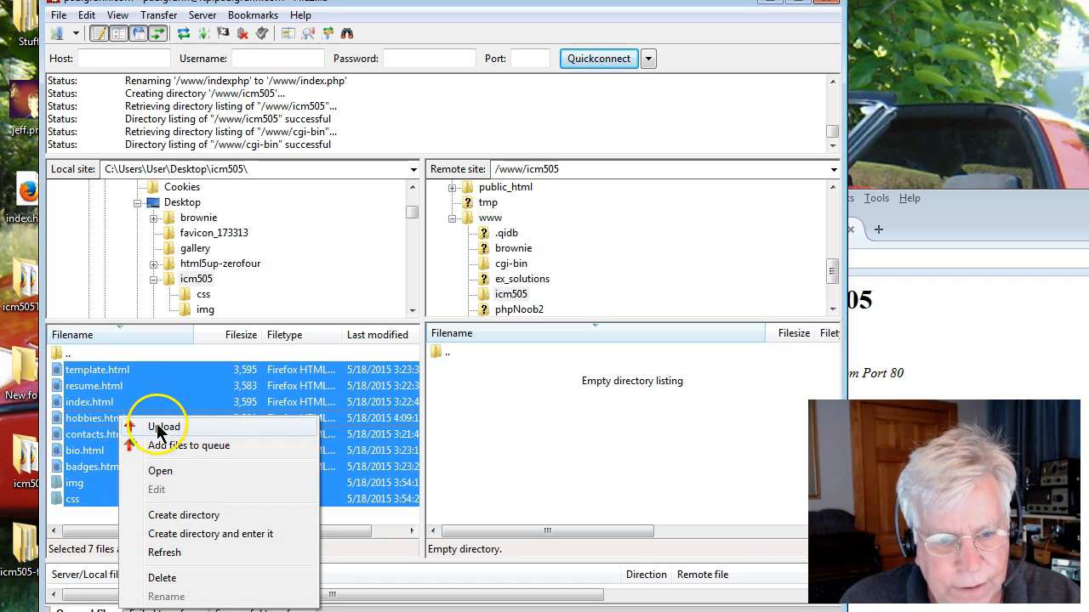
left_click(159, 425)
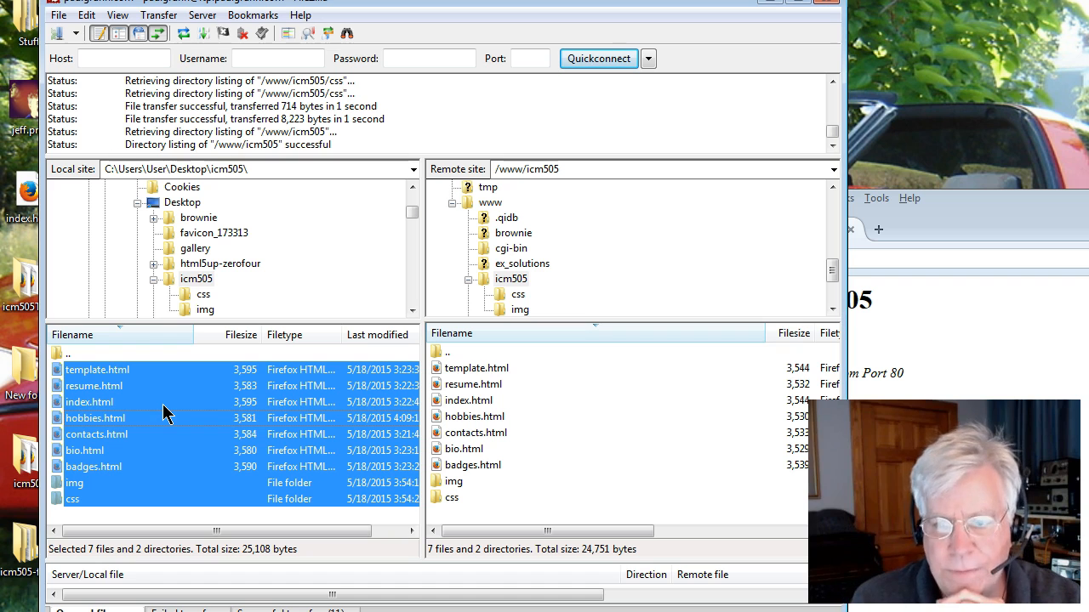
Bring the browser forward and reload the live paulgruhn.com/icm505/ page.
left_click_drag(984, 231, 1052, 260)
left_click_drag(982, 268, 438, 49)
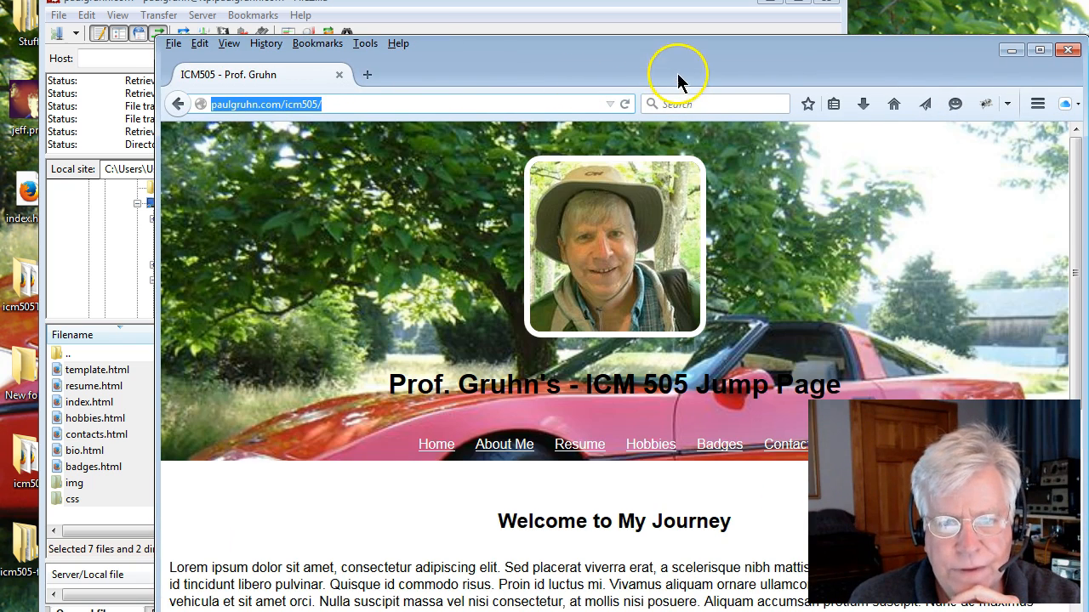
left_click_drag(677, 74, 651, 65)
left_click_drag(504, 59, 425, 49)
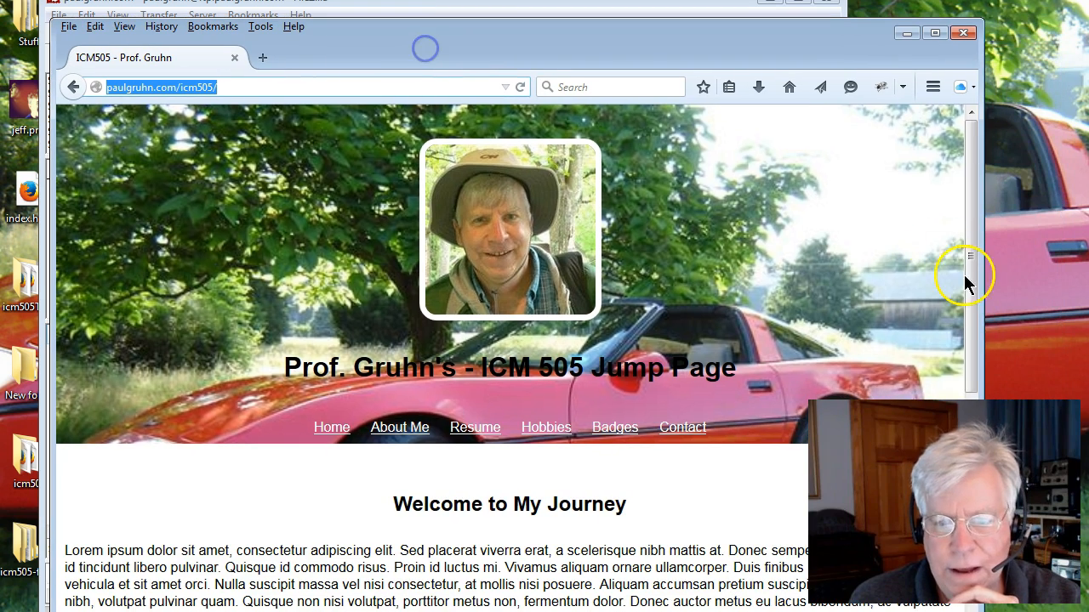
left_click(520, 86)
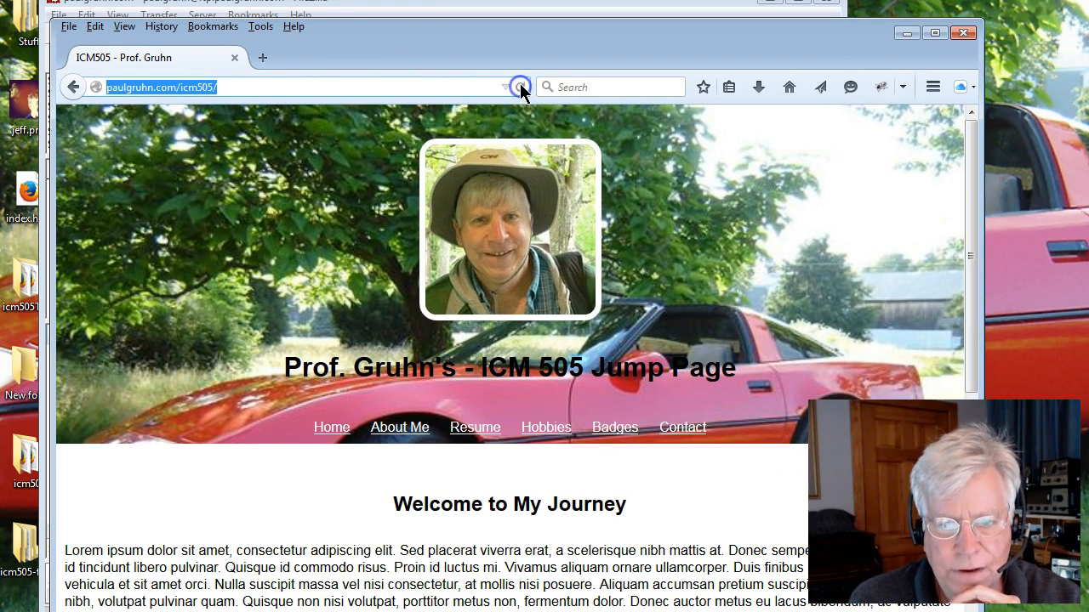
Test the live site's navigation links: Resume, About Me, Hobbies, Badges and Contact.
left_click(469, 435)
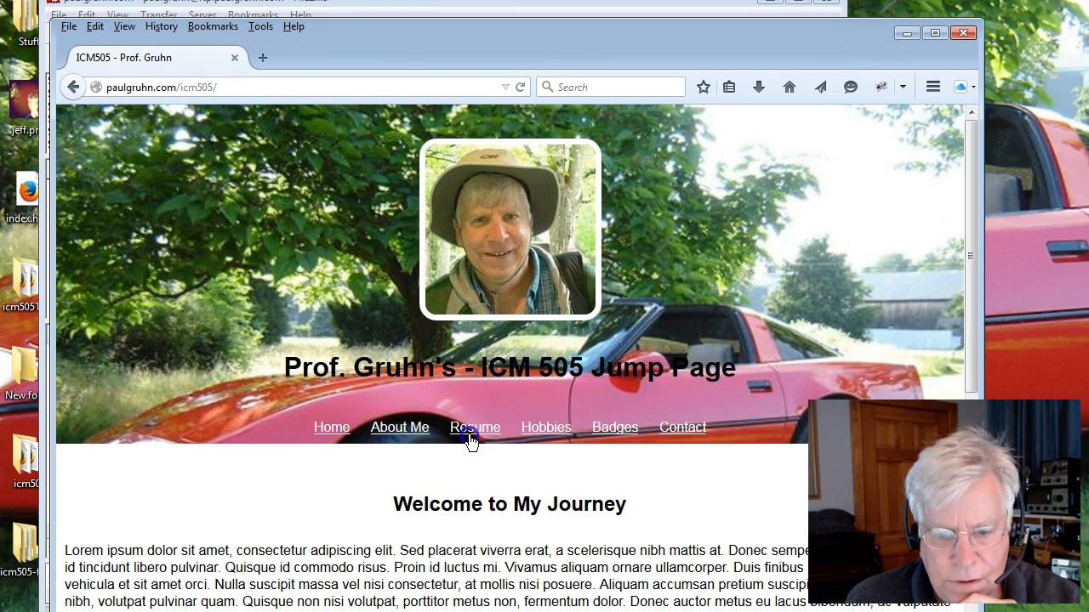
left_click(417, 430)
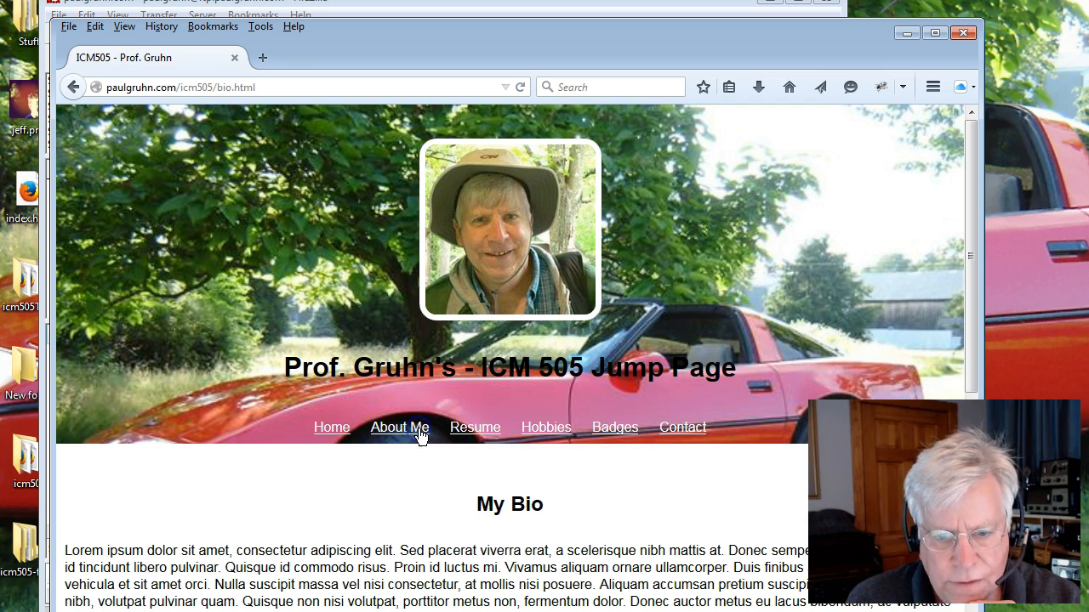
left_click(536, 436)
left_click(610, 434)
left_click(670, 433)
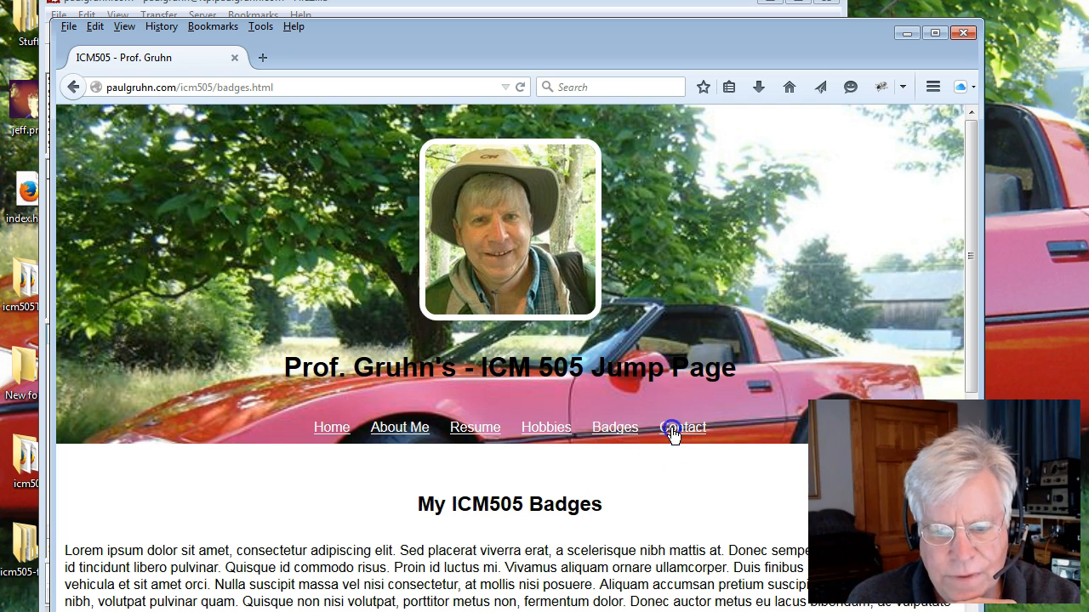
left_click(535, 430)
left_click_drag(458, 367, 699, 360)
left_click(483, 378)
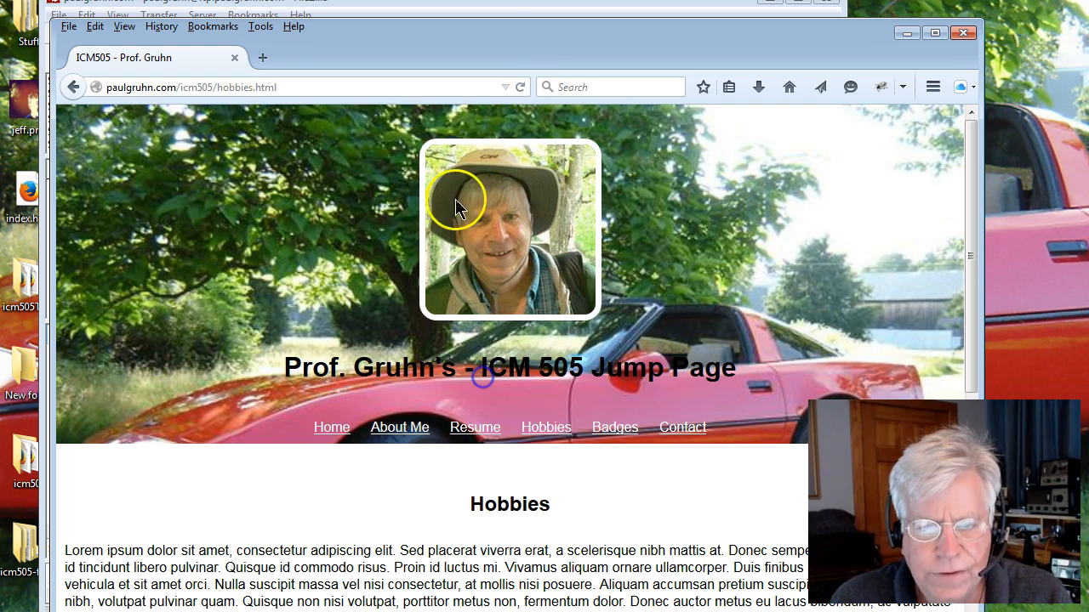
Open mystyle01.css and index.html from the local icm505 folder in Notepad++ to inspect them.
left_click_drag(477, 38, 647, 147)
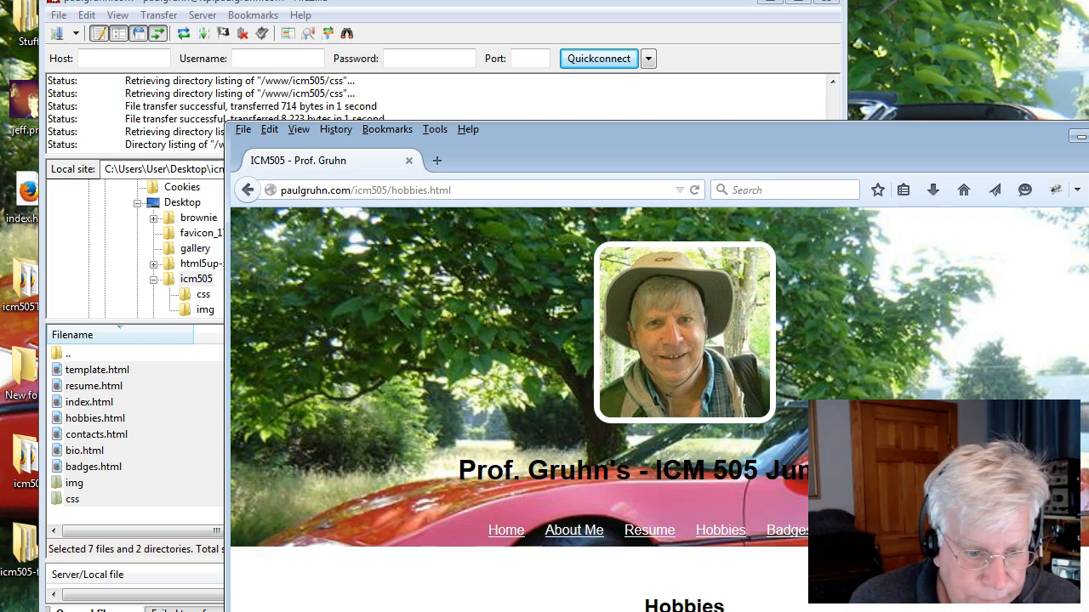
key("super")
key("Escape")
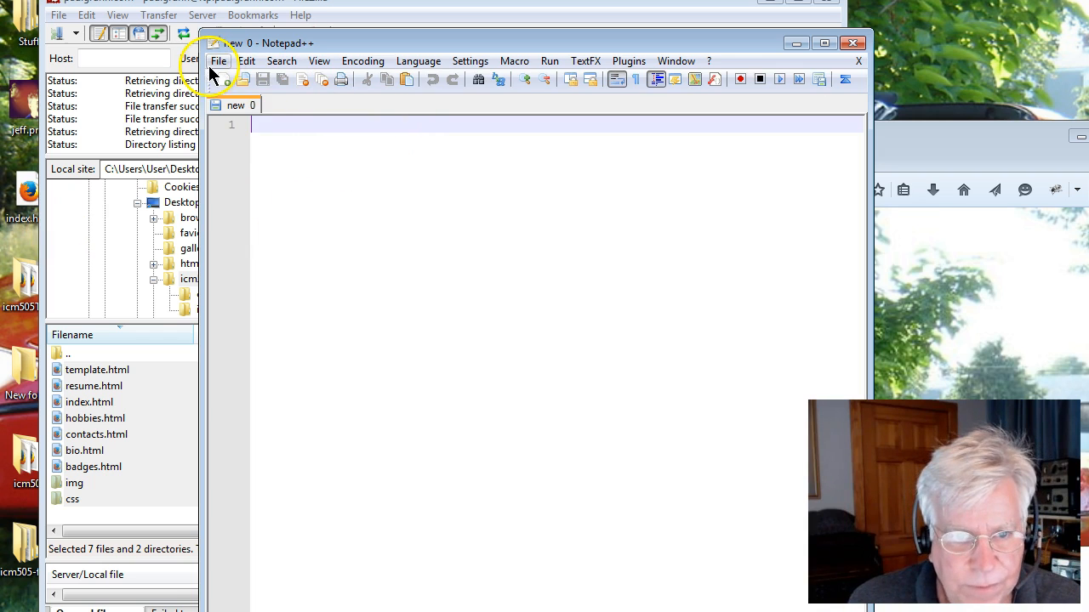
left_click(212, 64)
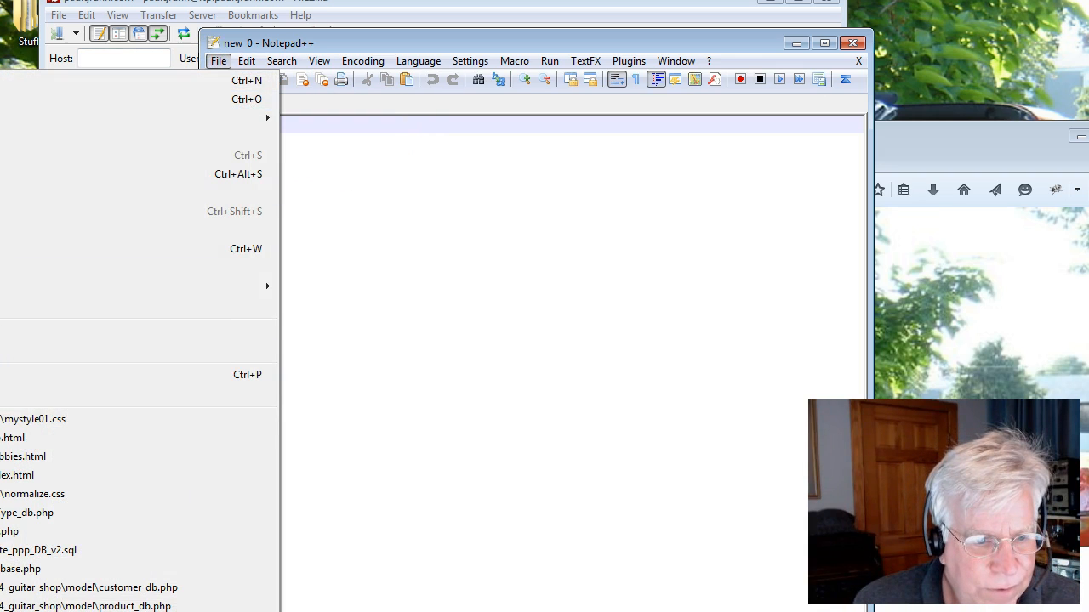
left_click(34, 419)
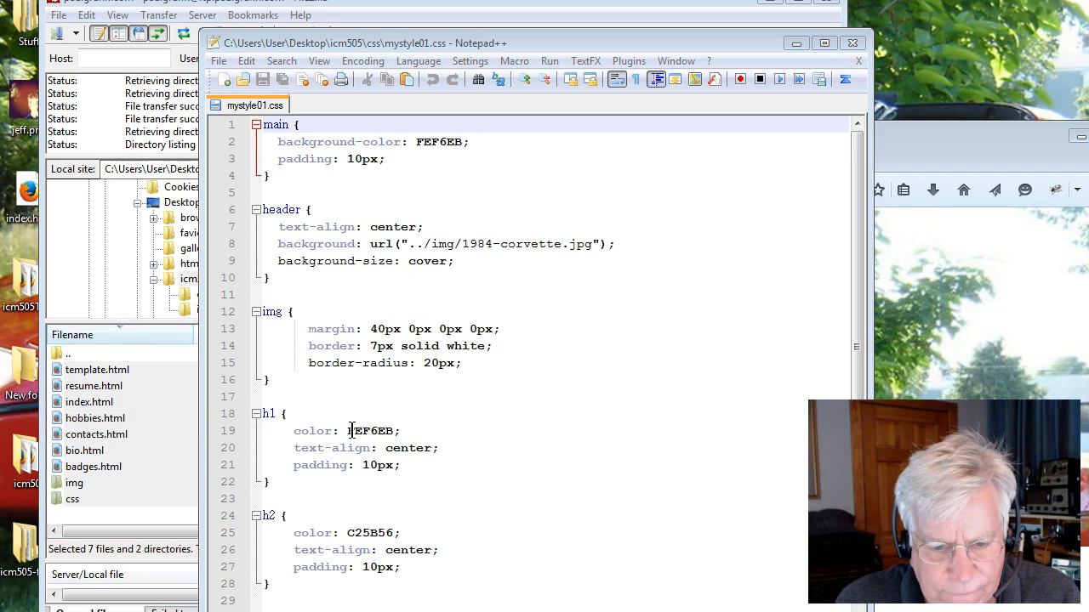
left_click(218, 60)
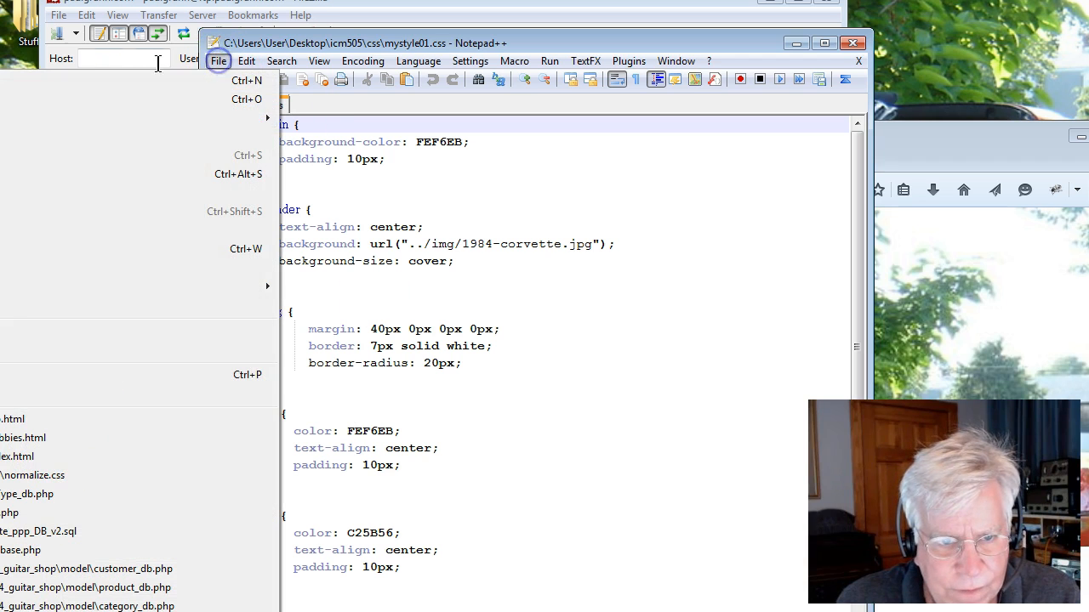
left_click(34, 99)
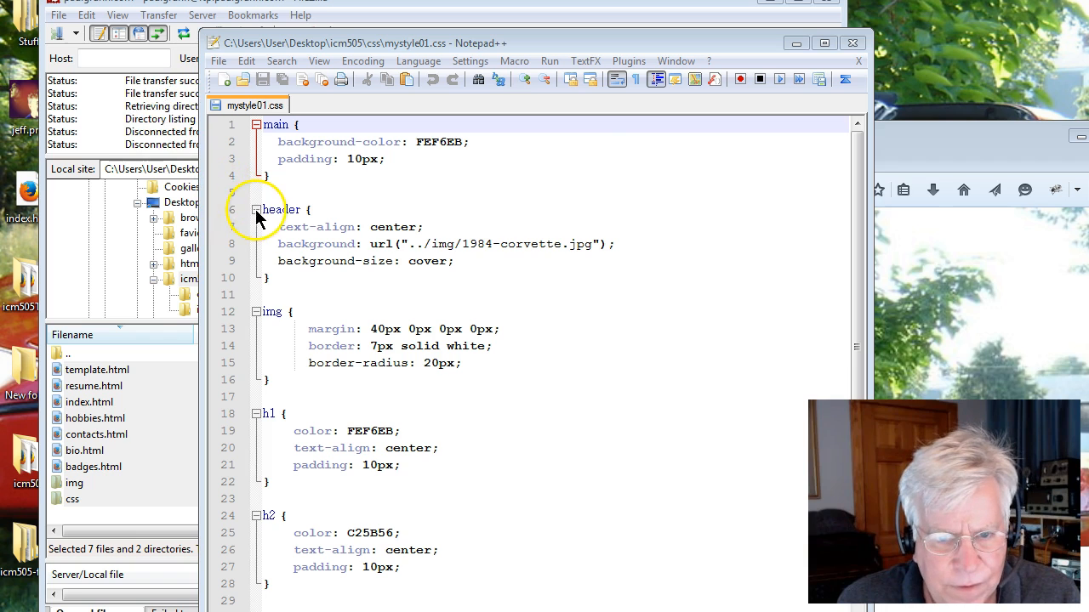
left_click(249, 85)
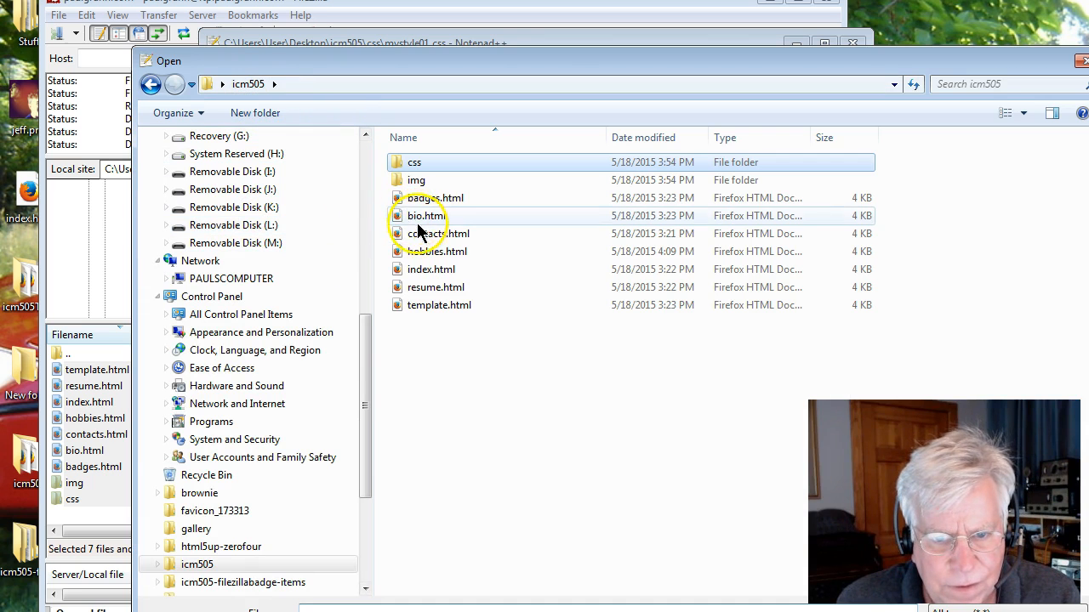
double_click(419, 271)
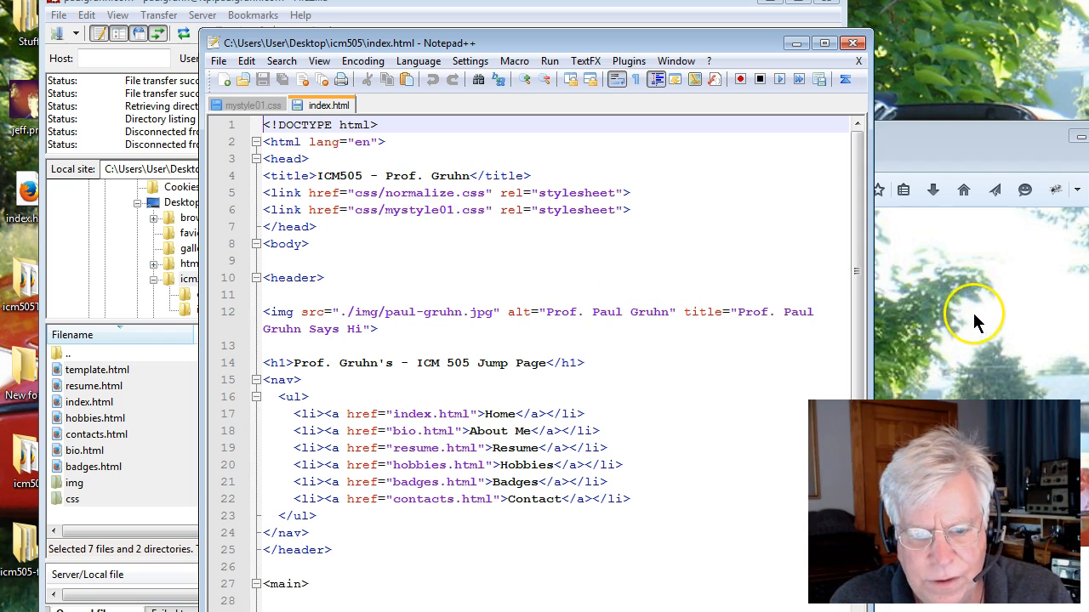
Reload the live hobbies page and open it in a second tab to examine its styling.
left_click_drag(966, 136, 853, 78)
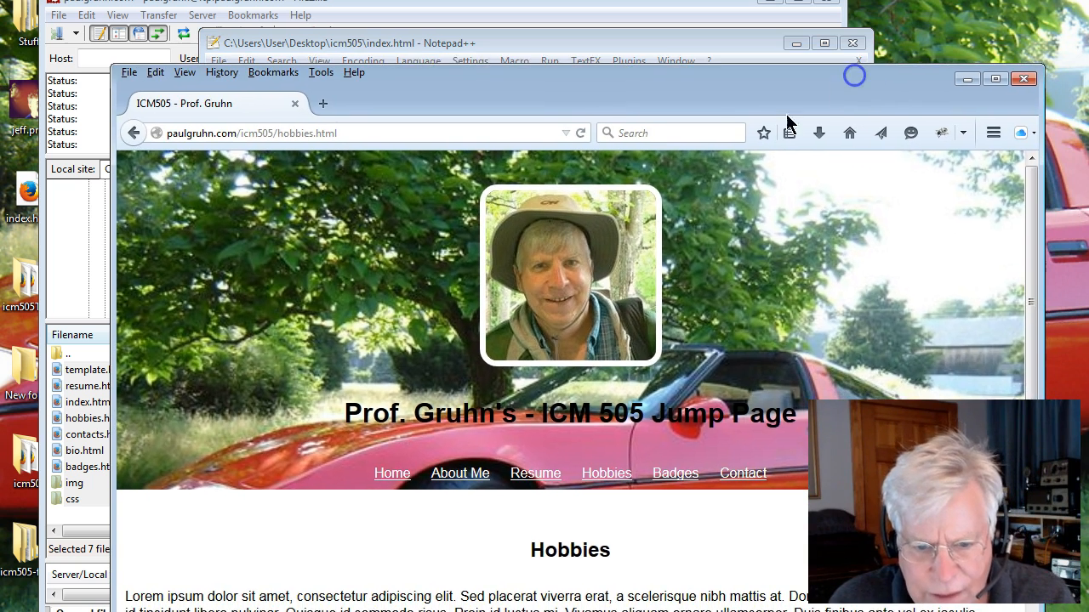
left_click_drag(459, 413, 538, 413)
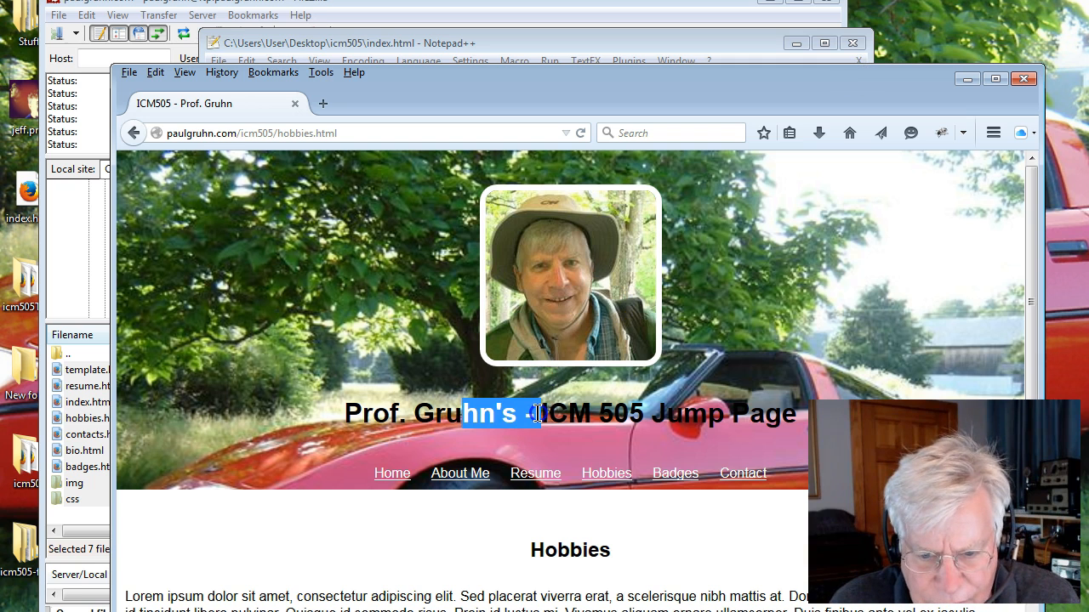
left_click(581, 132)
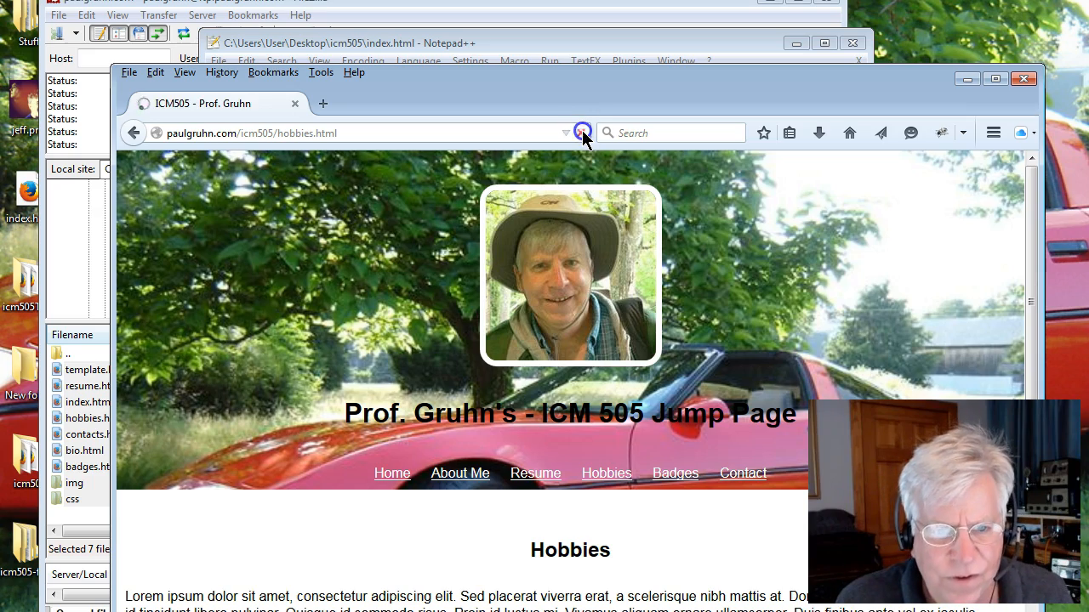
middle_click(581, 134)
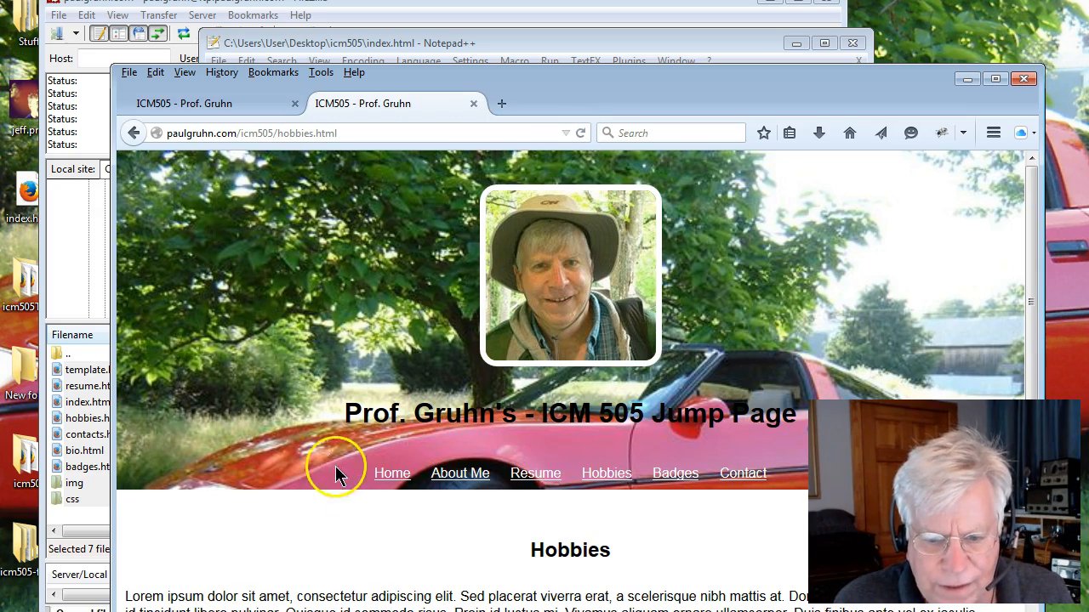
scroll(344, 468, "down", 5)
left_click_drag(575, 99, 568, 62)
left_click(392, 102)
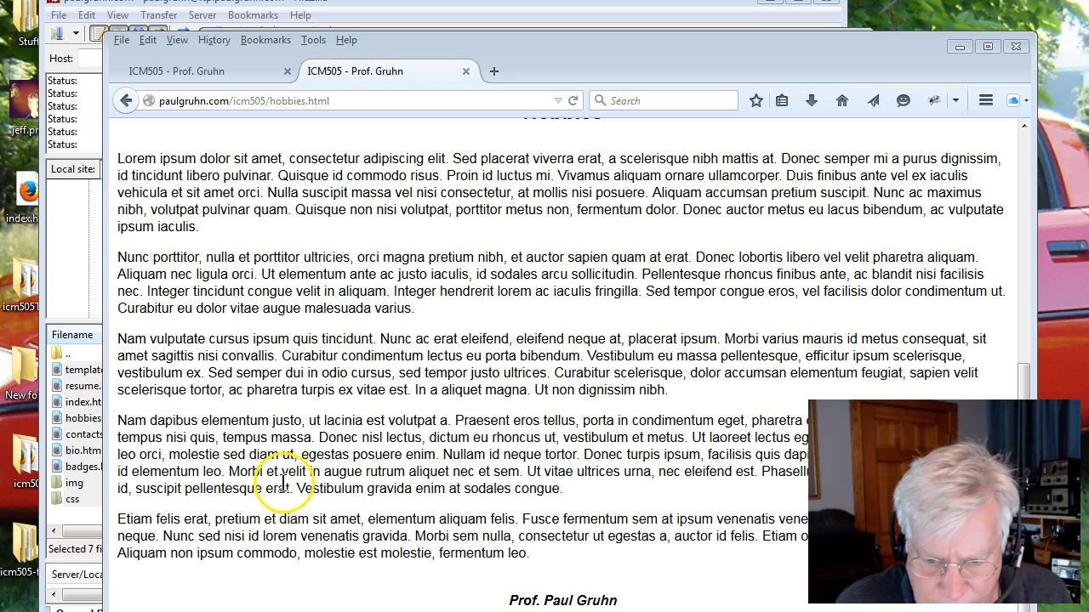
scroll(280, 481, "up", 4)
scroll(255, 475, "up", 5)
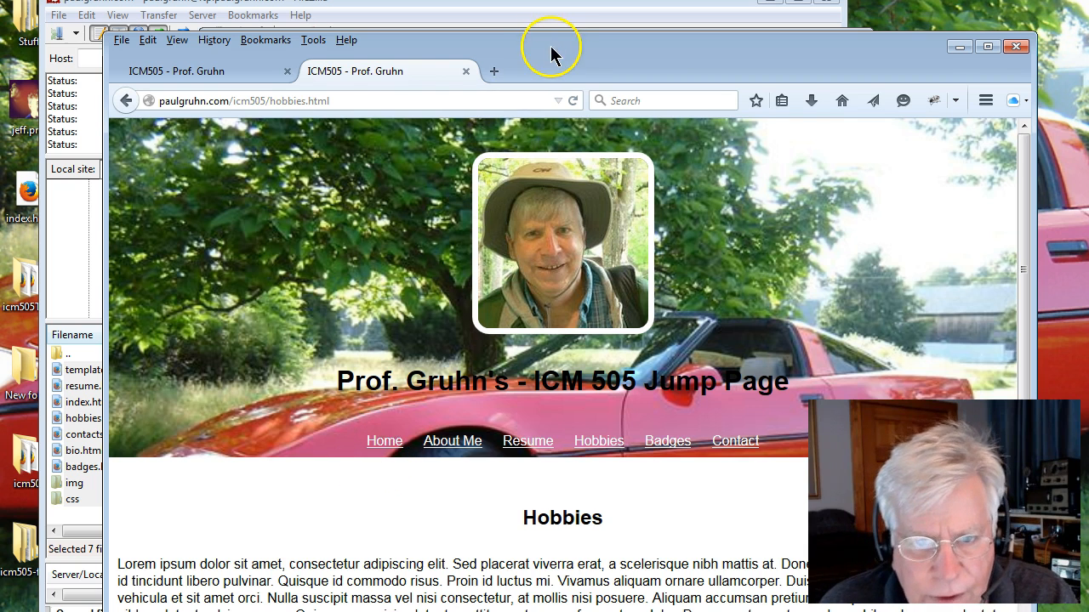
left_click_drag(551, 45, 609, 55)
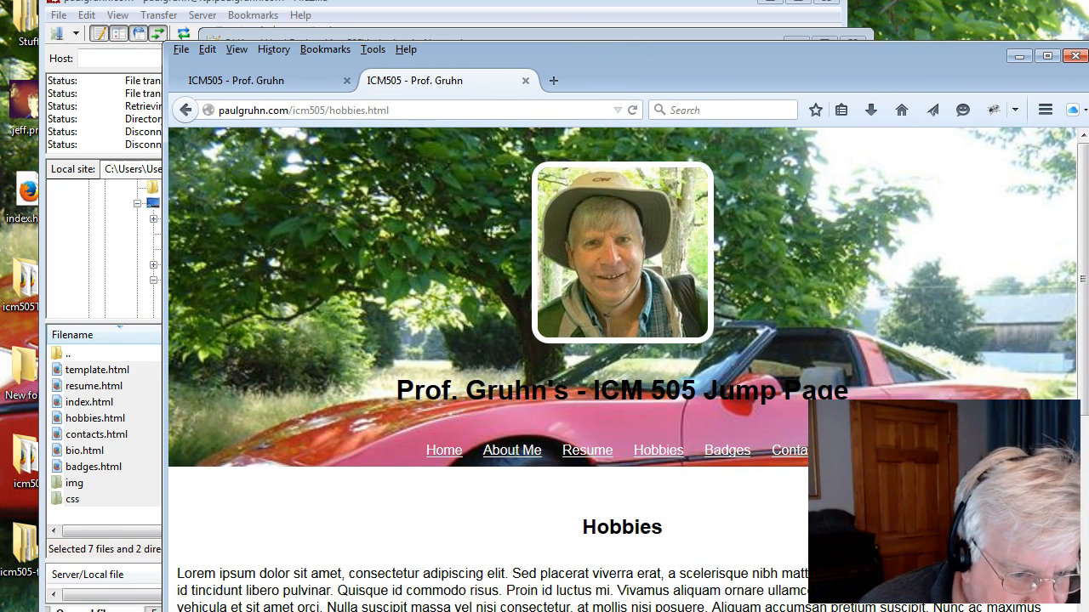
left_click_drag(493, 64, 655, 54)
left_click_drag(281, 44, 431, 47)
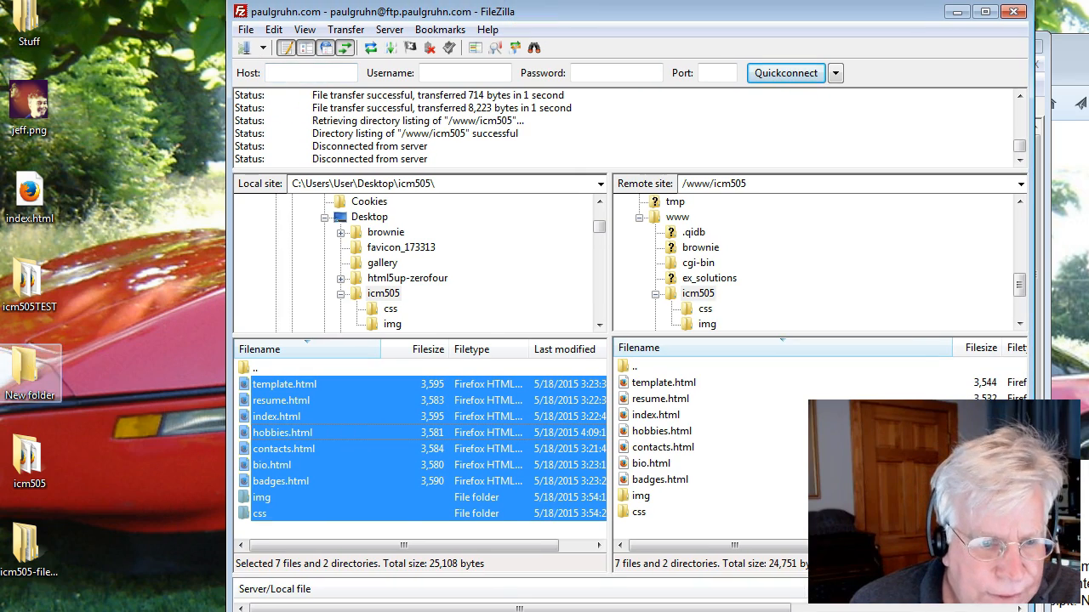
Open the local index.html from the desktop icm505 folder in the browser to compare it with the live site.
left_click(25, 472)
double_click(25, 472)
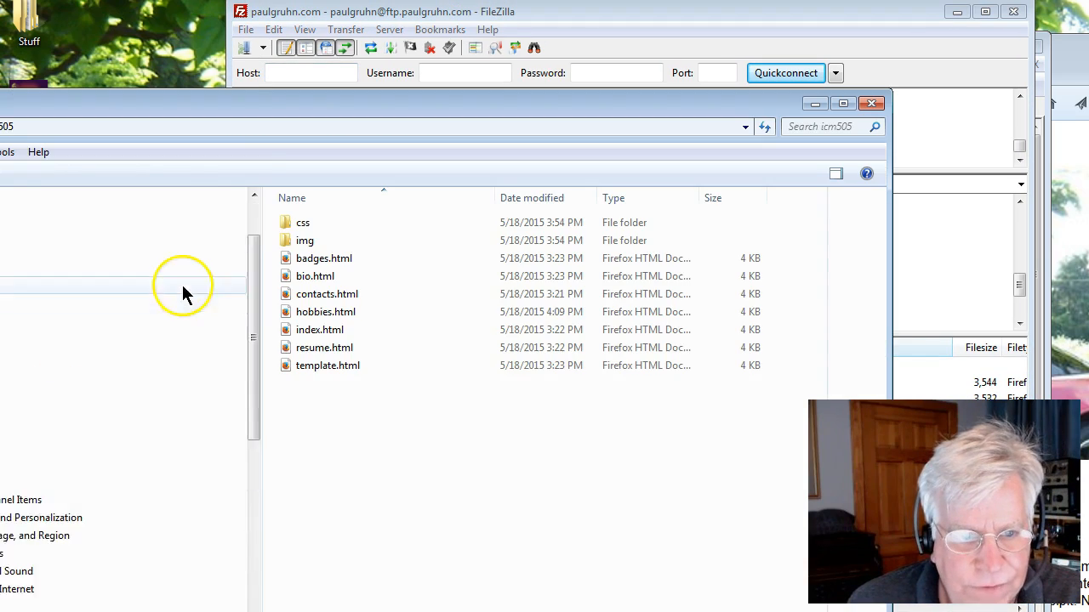
left_click_drag(236, 102, 453, 58)
double_click(518, 285)
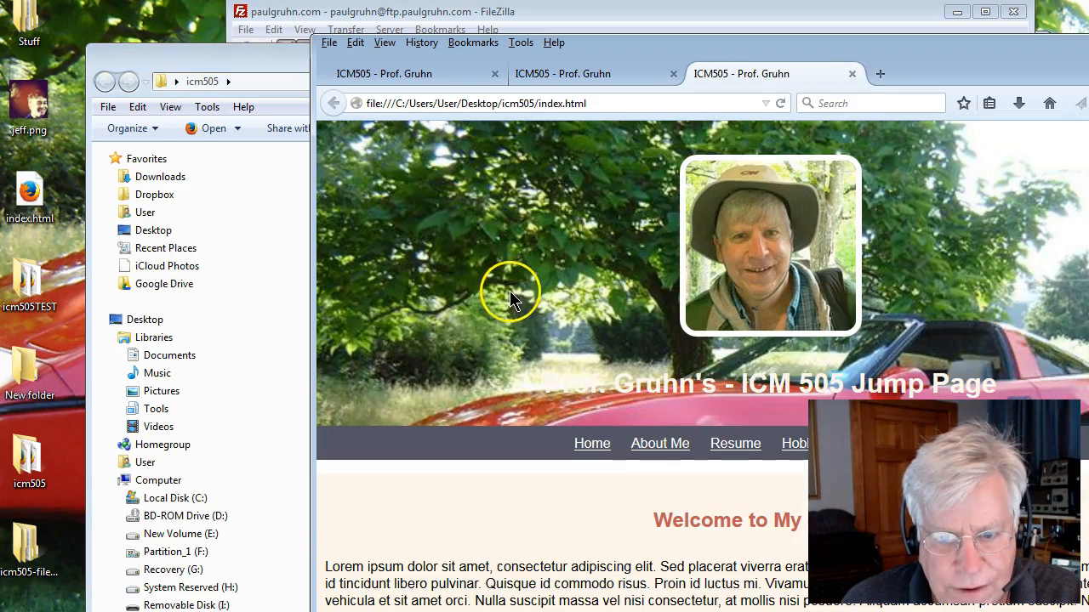
scroll(507, 305, "down", 5)
scroll(502, 311, "up", 5)
left_click_drag(691, 42, 141, 233)
left_click_drag(493, 63, 153, 400)
left_click(587, 32)
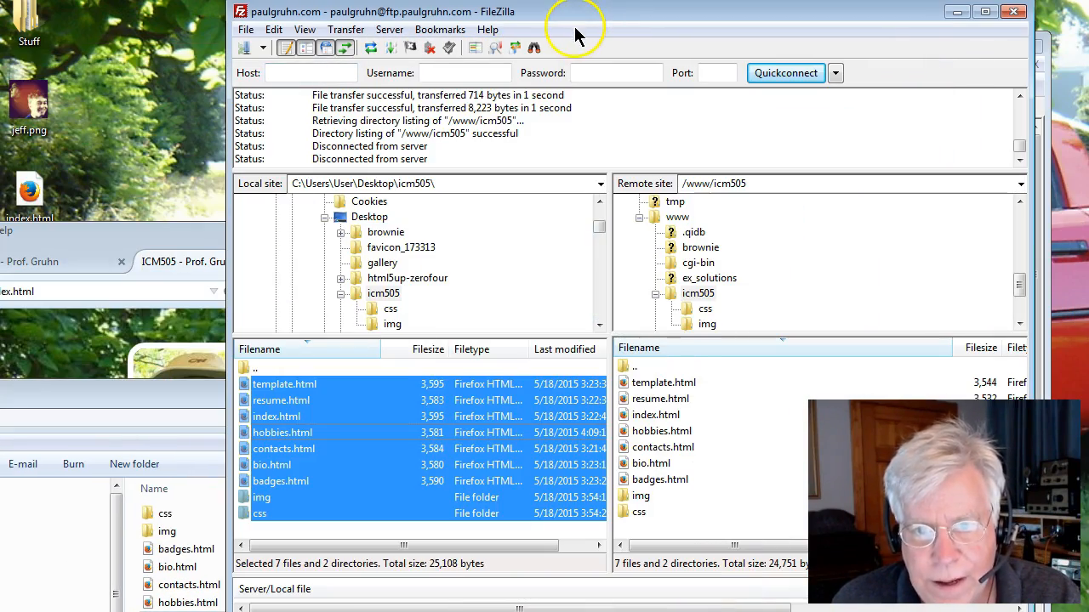
left_click_drag(571, 27, 435, 50)
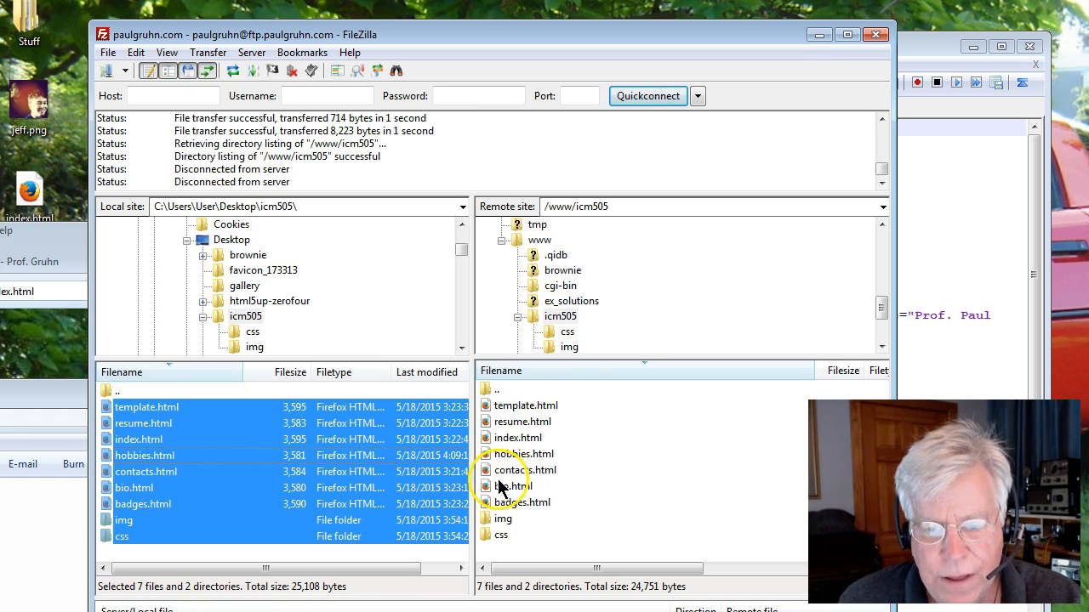
left_click(918, 48)
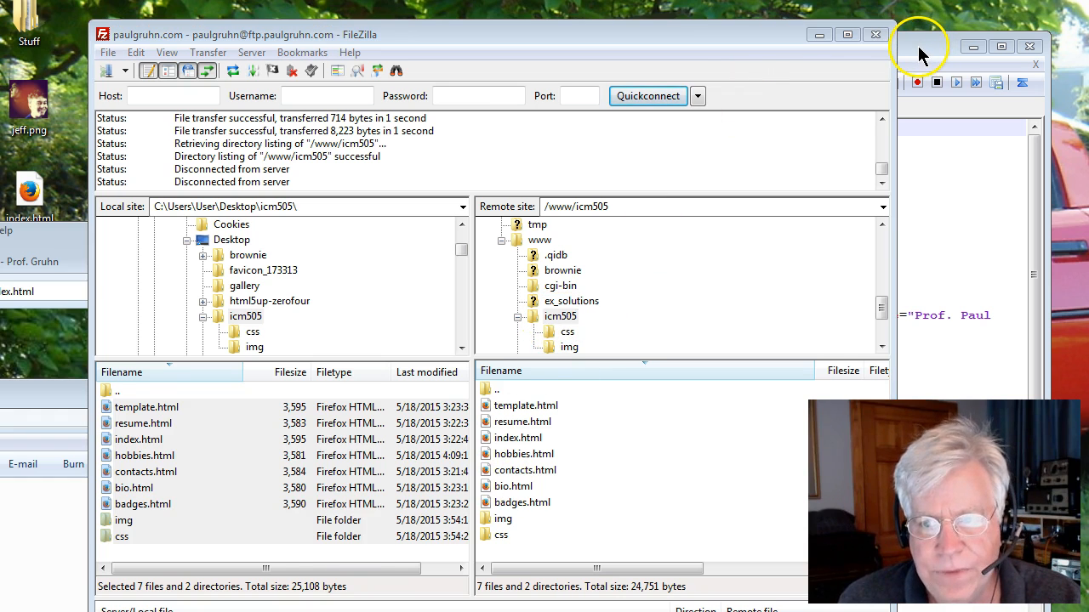
left_click_drag(730, 38, 652, 243)
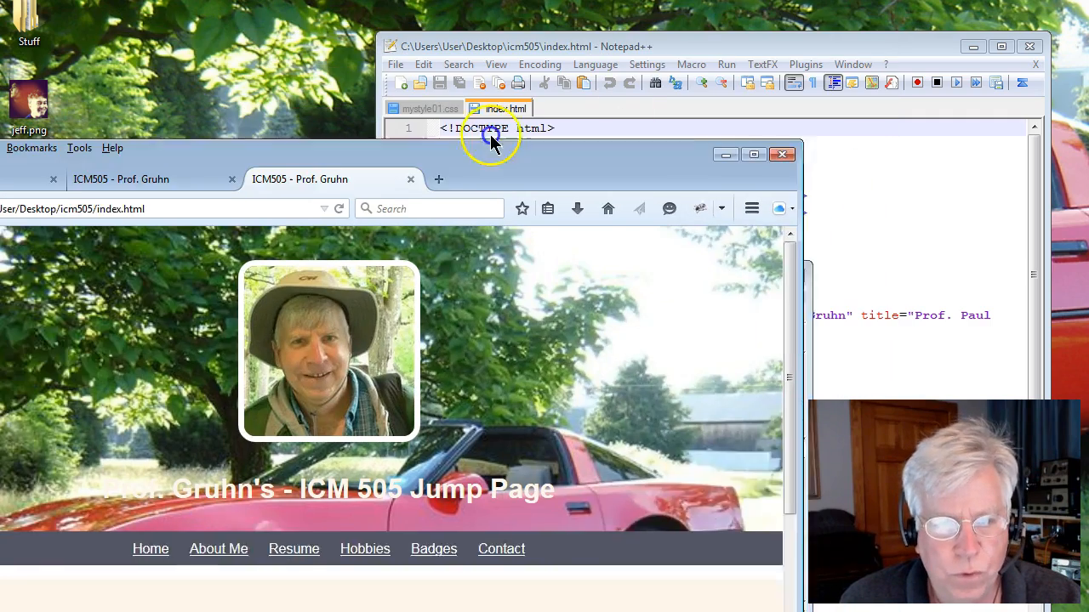
left_click_drag(491, 143, 685, 10)
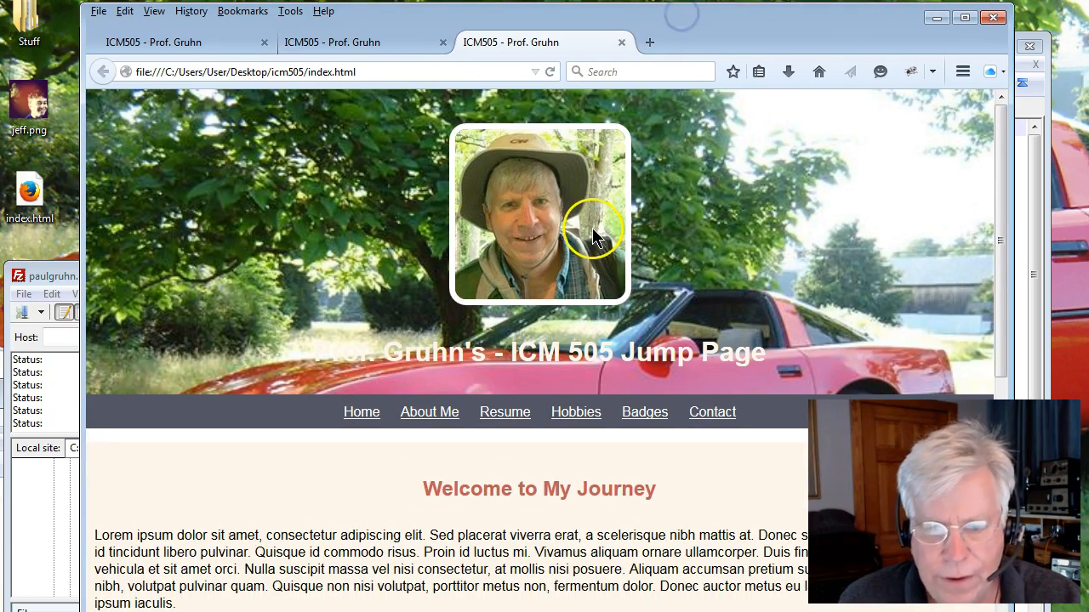
Switch back to the live hobbies tab and test each navigation link again.
left_click(337, 49)
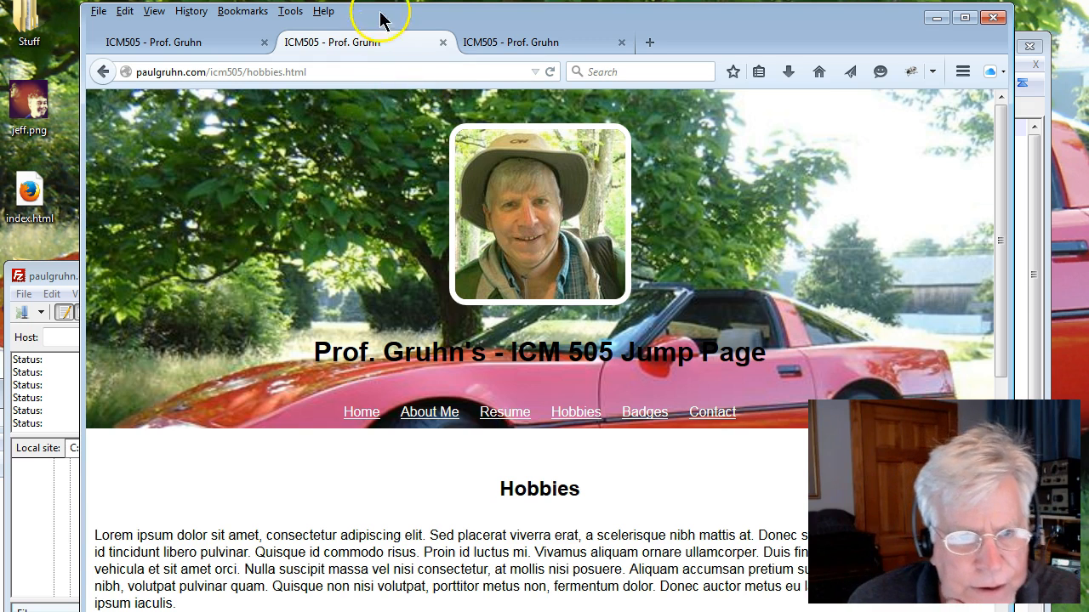
left_click_drag(630, 20, 740, 32)
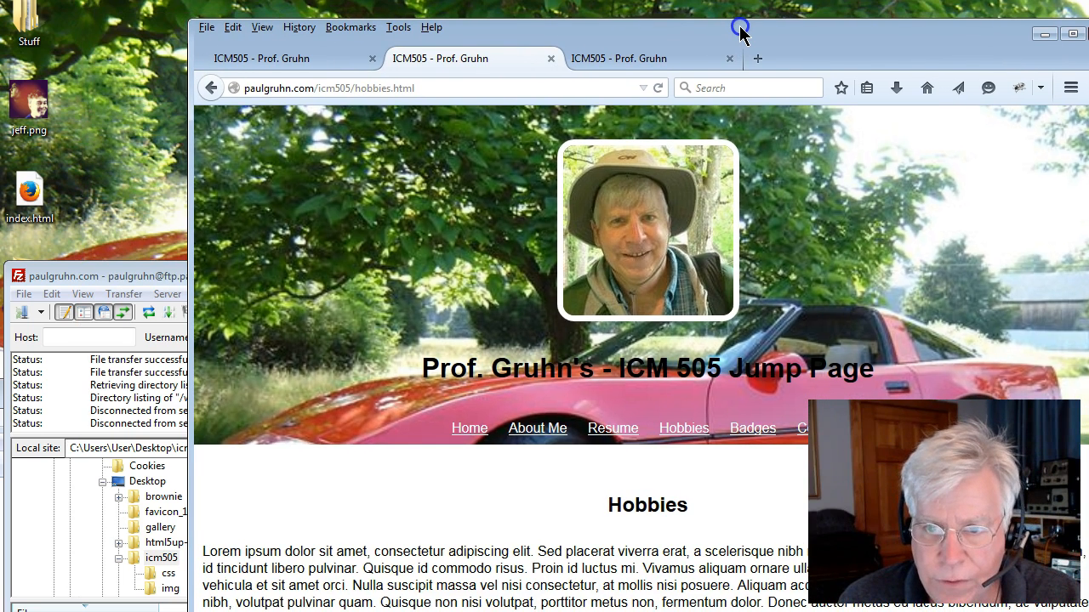
left_click_drag(741, 33, 728, 34)
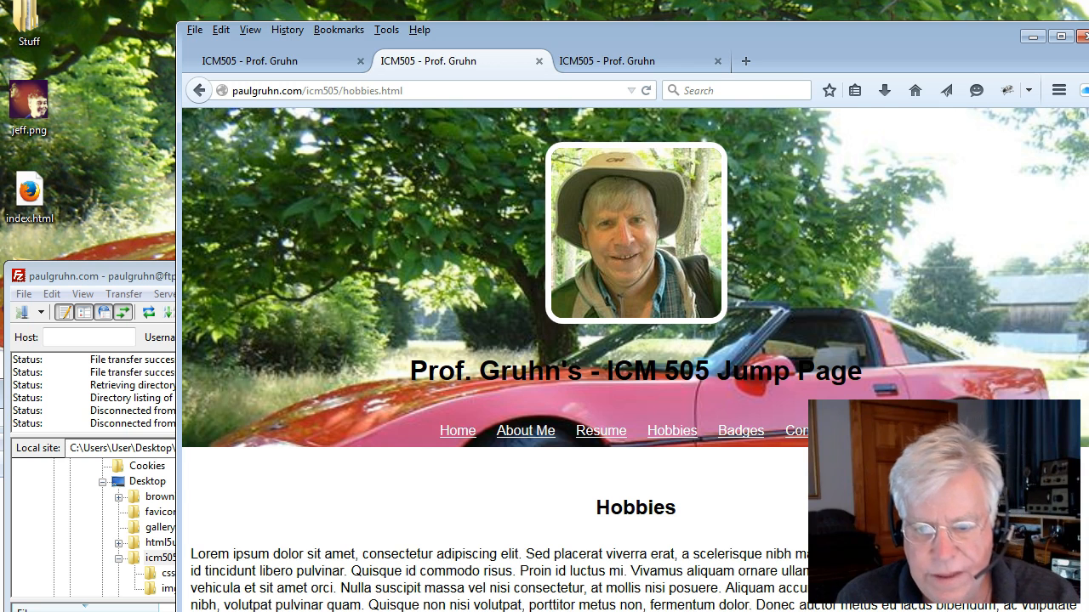
left_click_drag(898, 36, 811, 0)
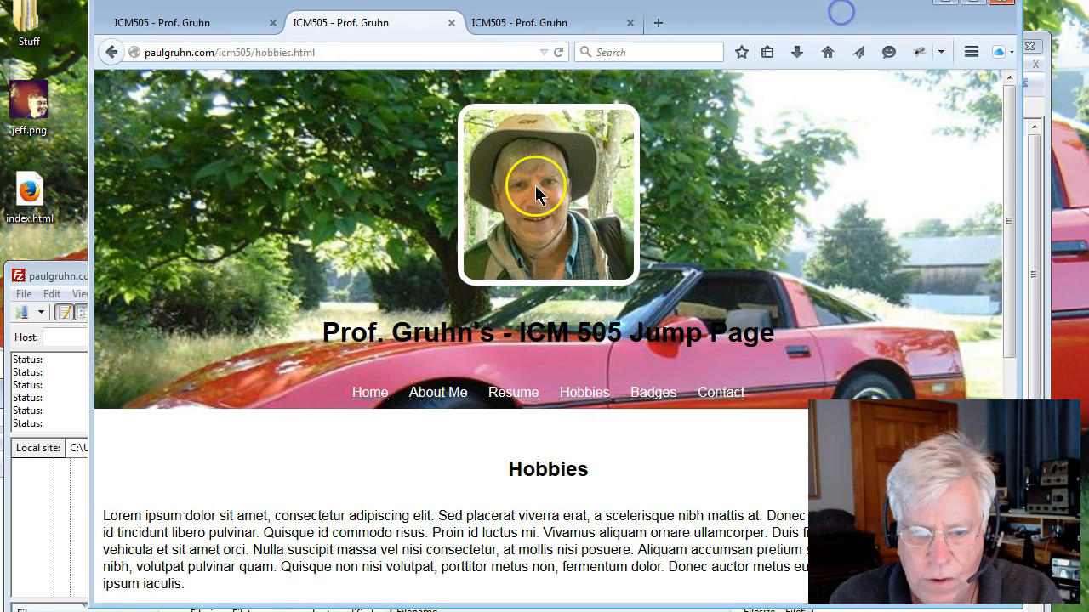
left_click(453, 403)
left_click(519, 400)
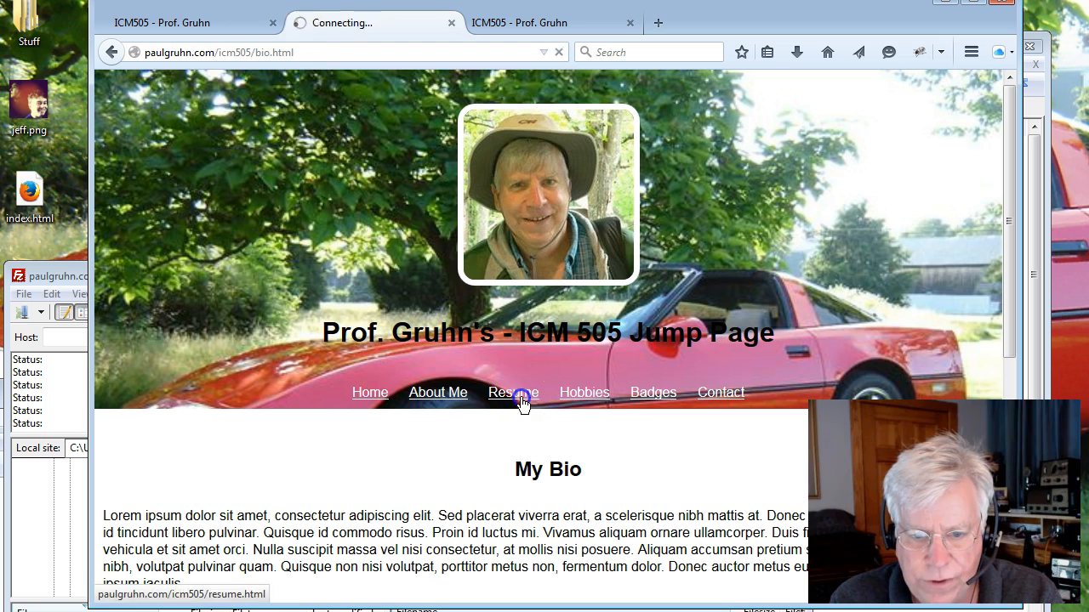
left_click(570, 400)
left_click(655, 396)
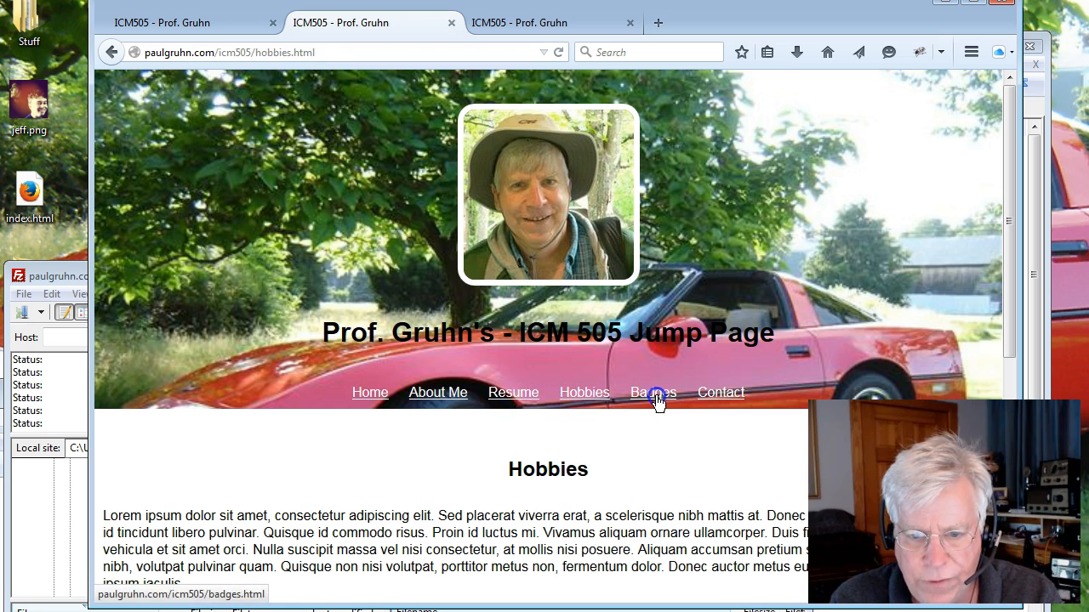
left_click(708, 399)
left_click(379, 395)
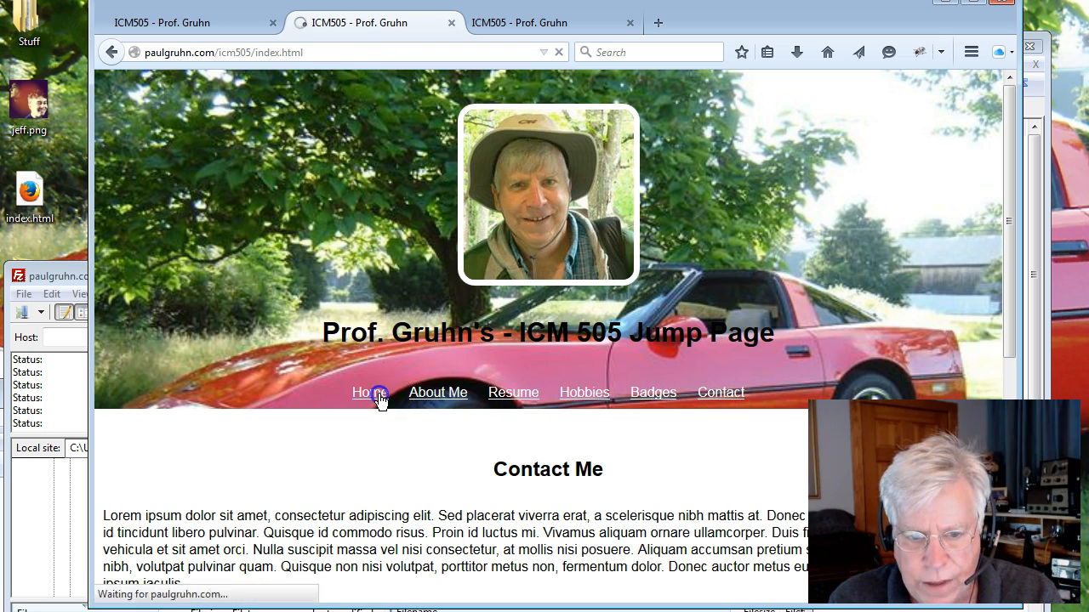